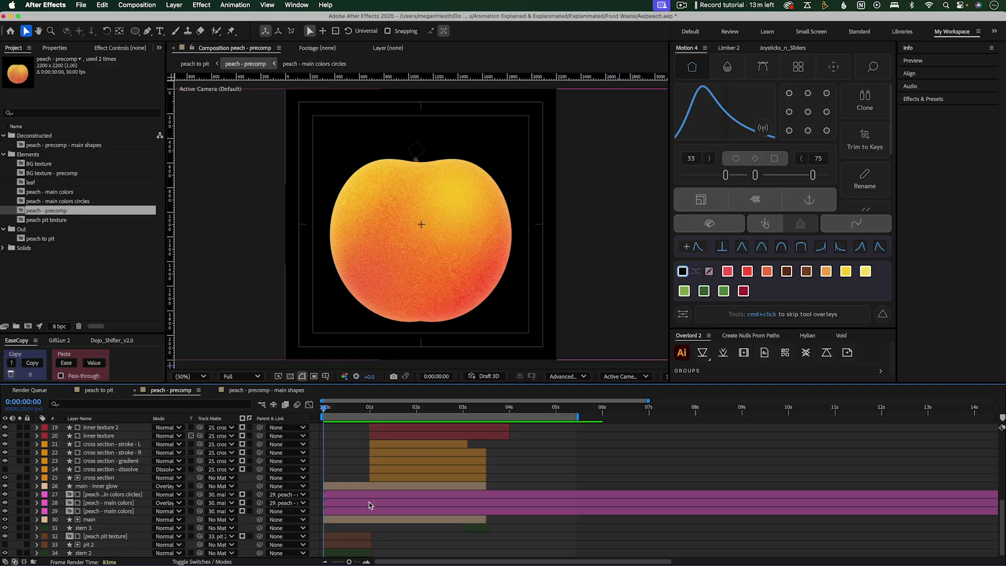
scroll(369, 505, "up", 5)
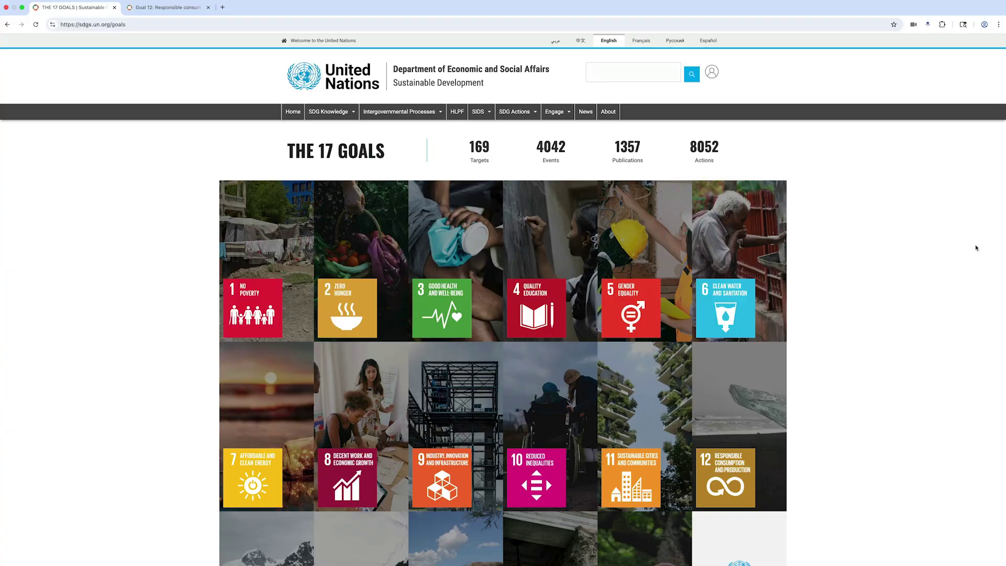
scroll(976, 248, "down", 5)
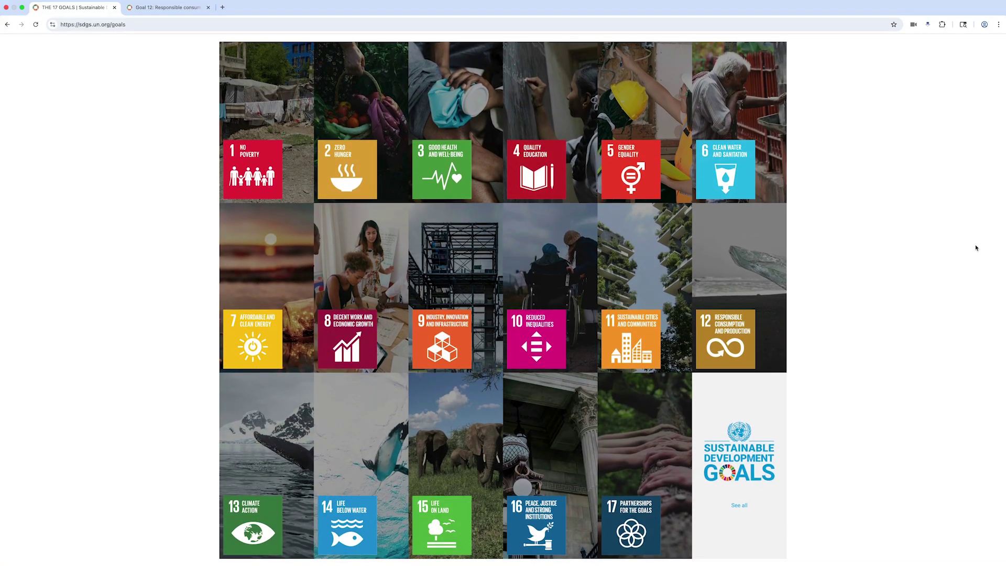
Switch to the Global Goals page for Goal 12 and highlight the heading of Target 12.3, Halve Global Per Capita Food Waste
left_click(191, 8)
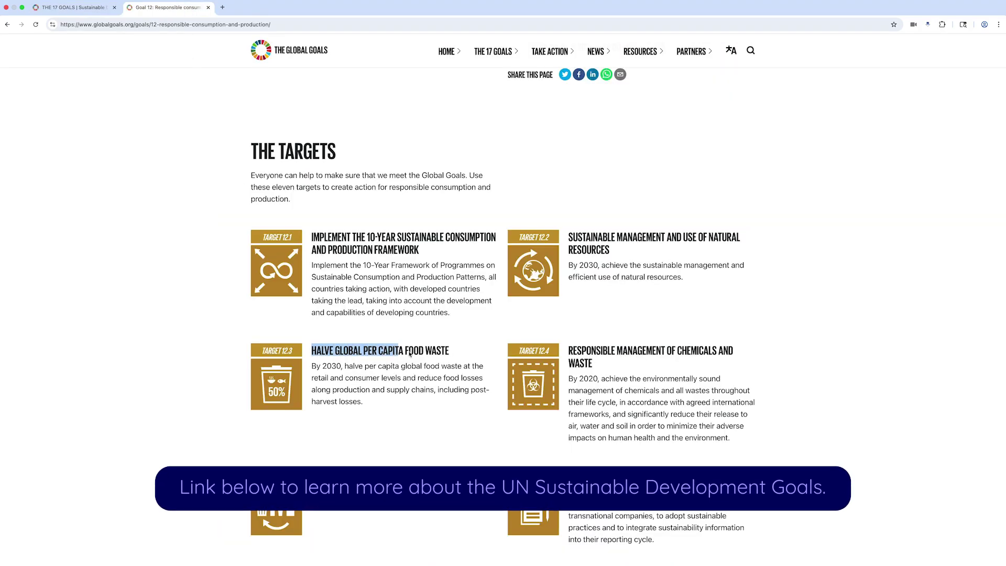
left_click_drag(410, 354, 447, 352)
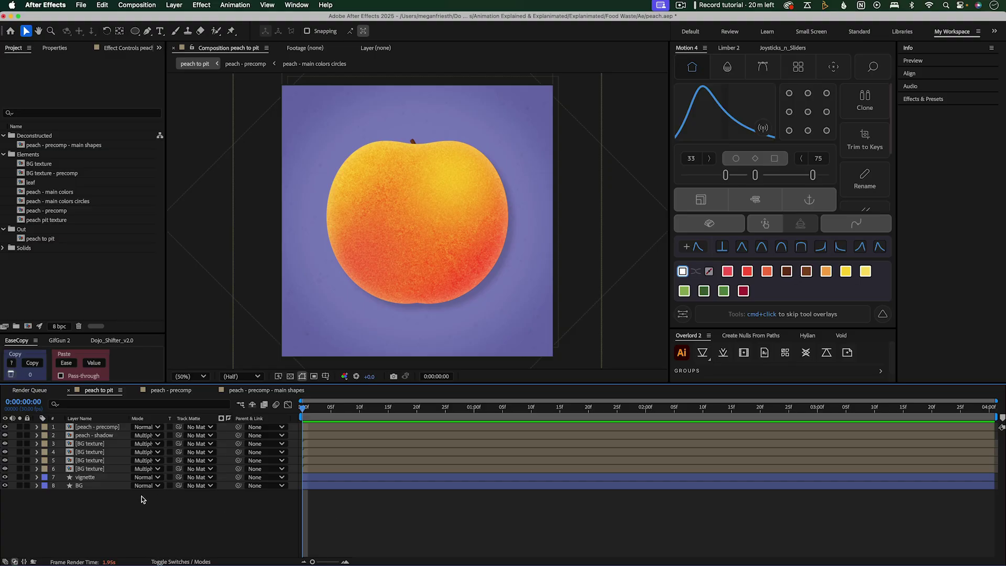
Compare the background with and without the vignette layer, and select the uppermost BG texture layer
left_click(80, 477)
left_click(5, 477)
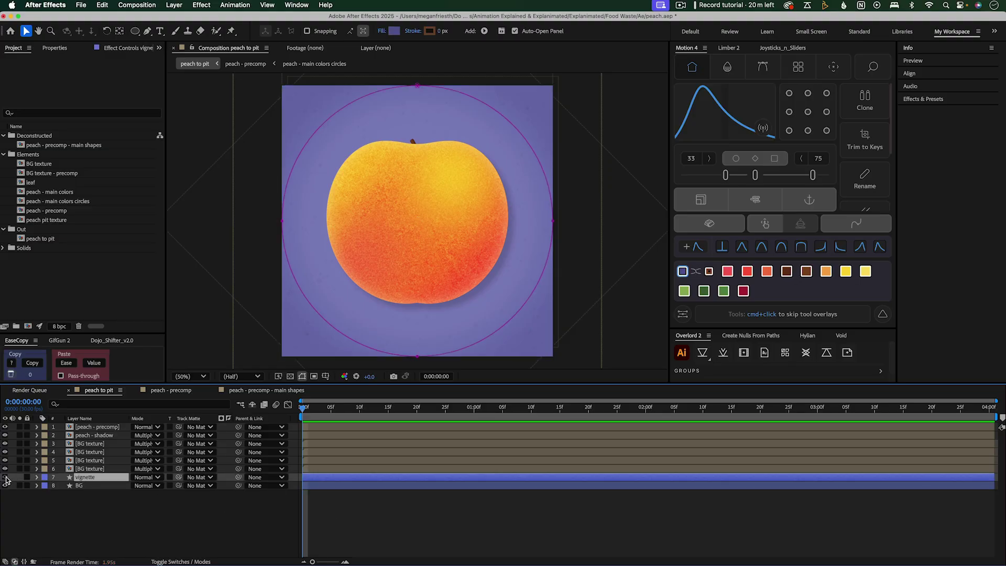
left_click(5, 477)
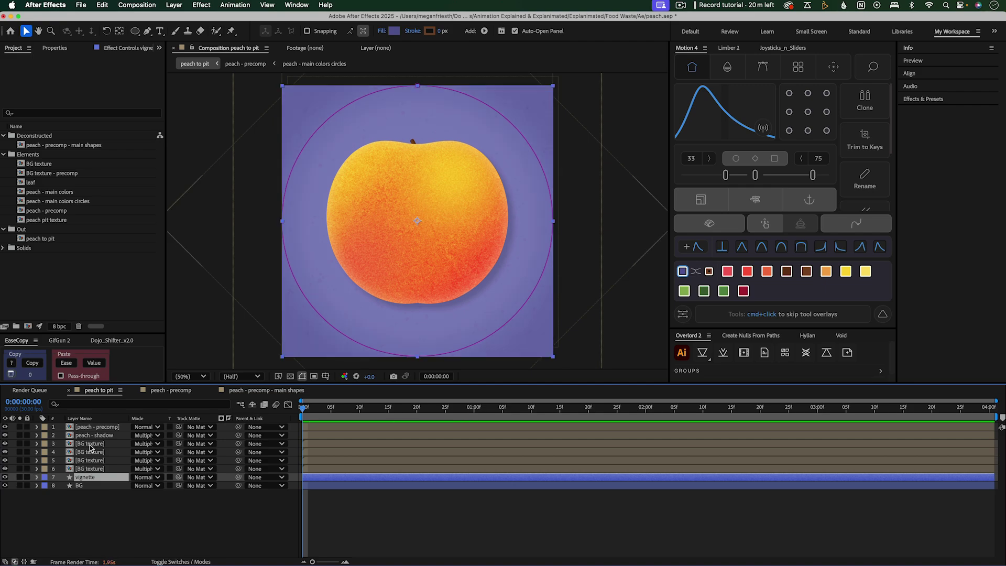
left_click(90, 443)
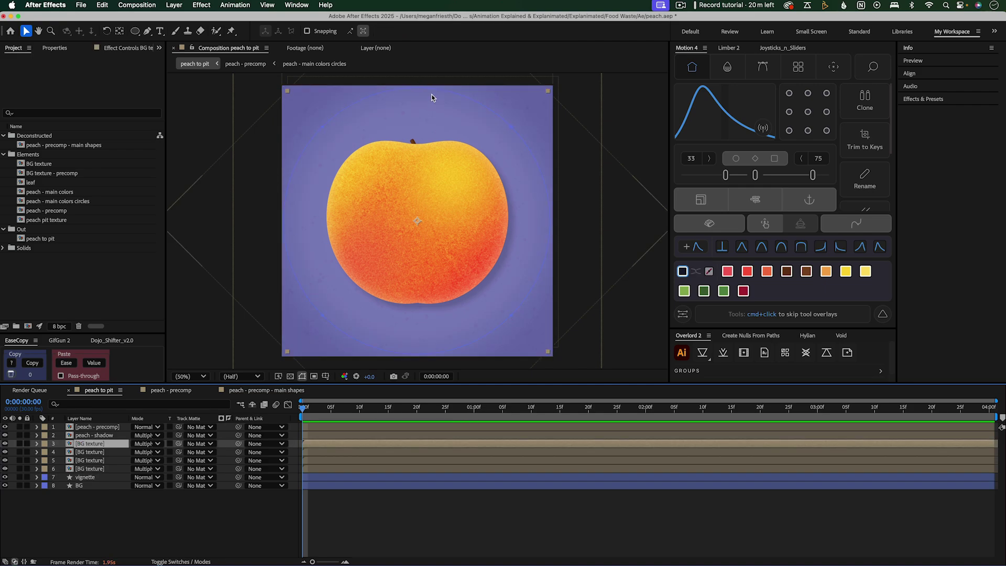
Examine the effects on the peach - shadow layer and compare the composition with the shadow hidden and shown
left_click(99, 436)
left_click(107, 428)
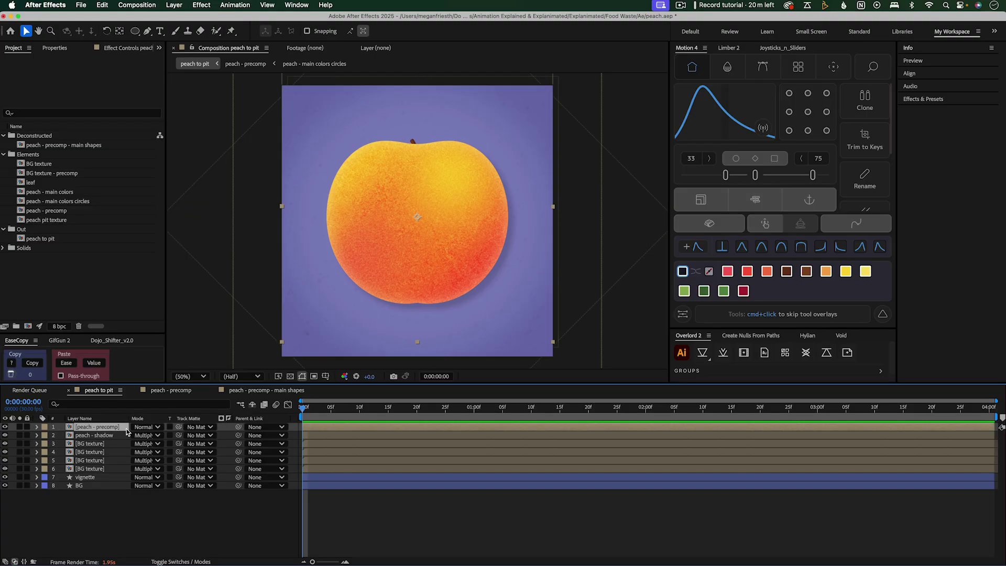
left_click(113, 439)
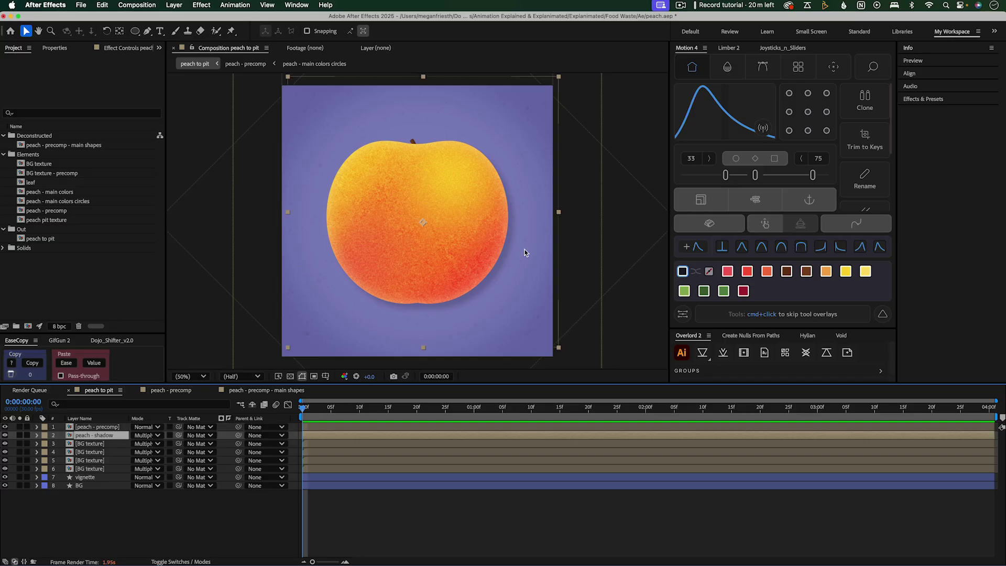
left_click(106, 47)
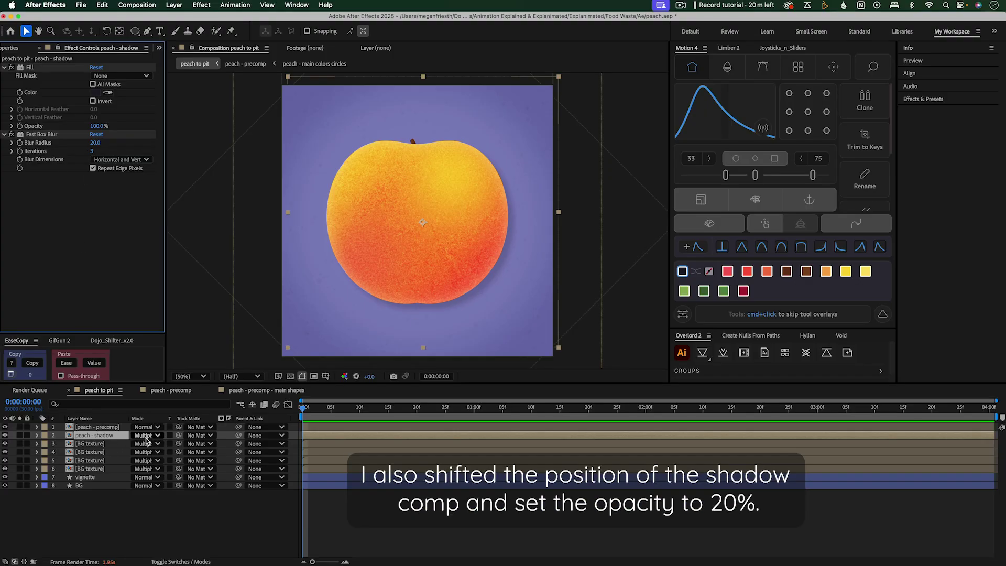
left_click(7, 435)
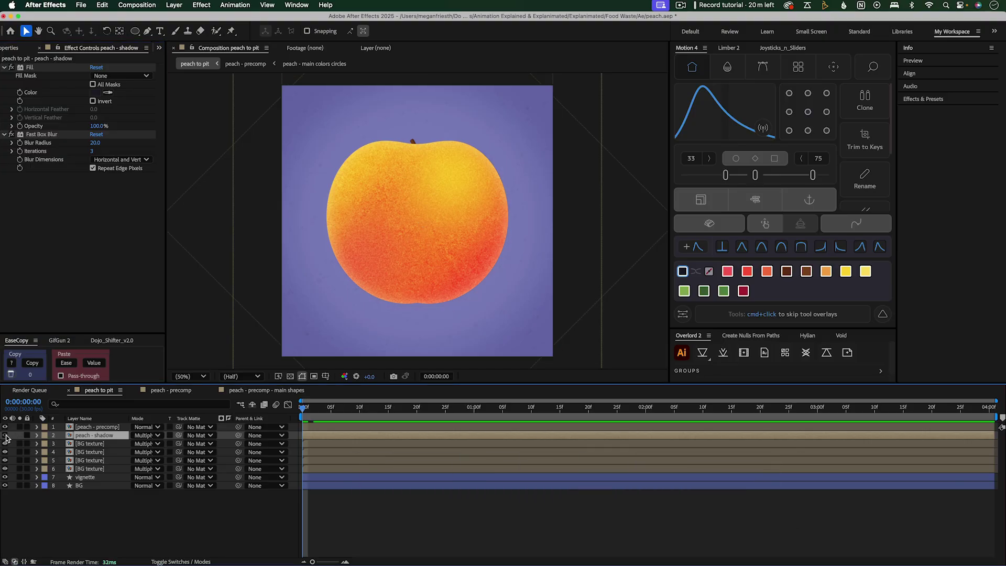
left_click(6, 435)
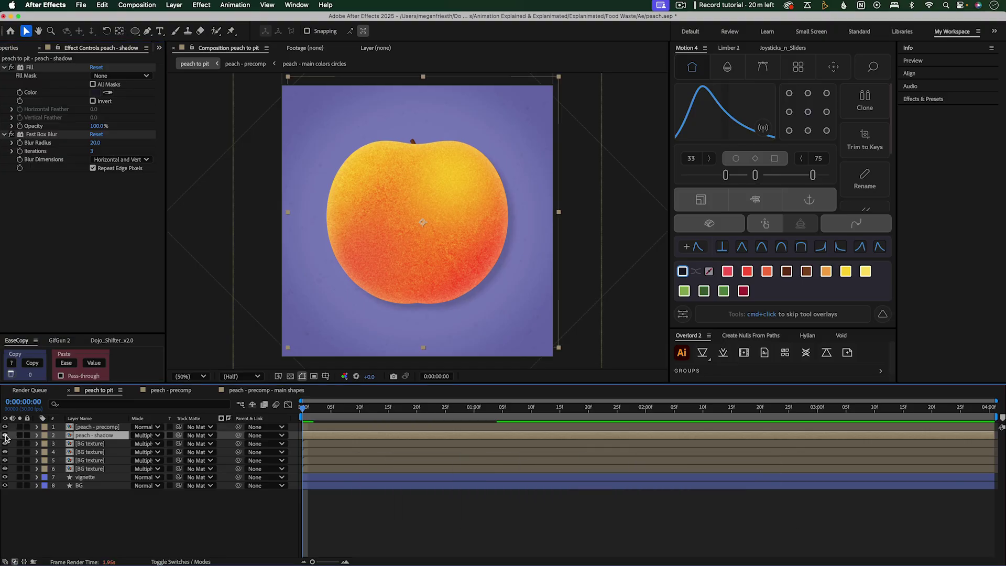
Reveal the Rotation property of the peach - precomp layer and preview the peach to pit animation
left_click(97, 428)
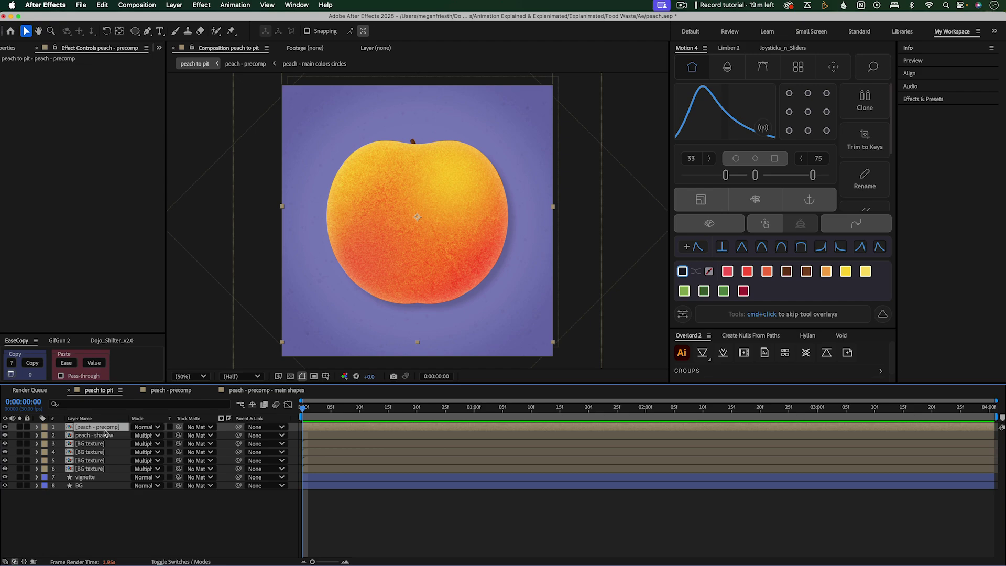
key("r")
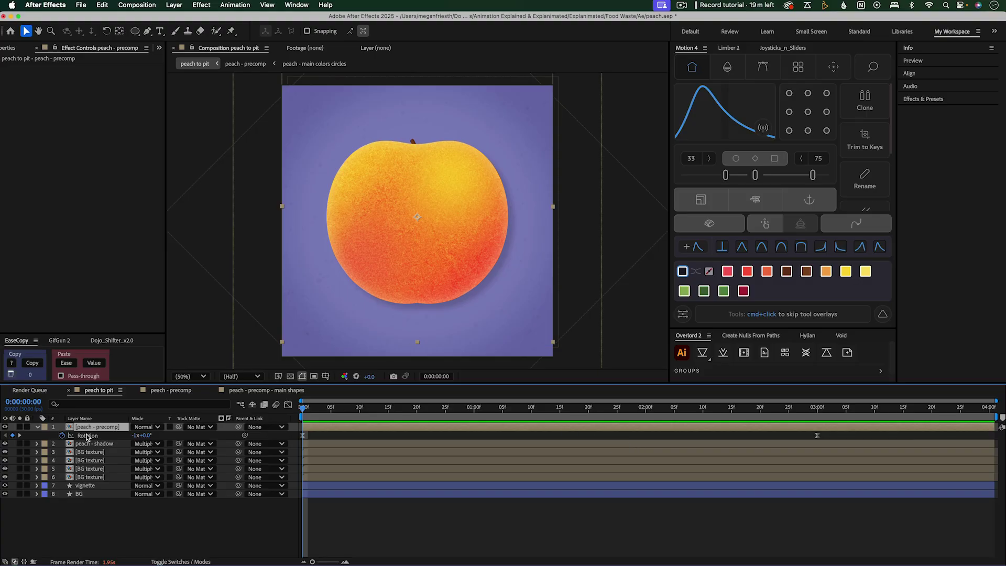
key("space")
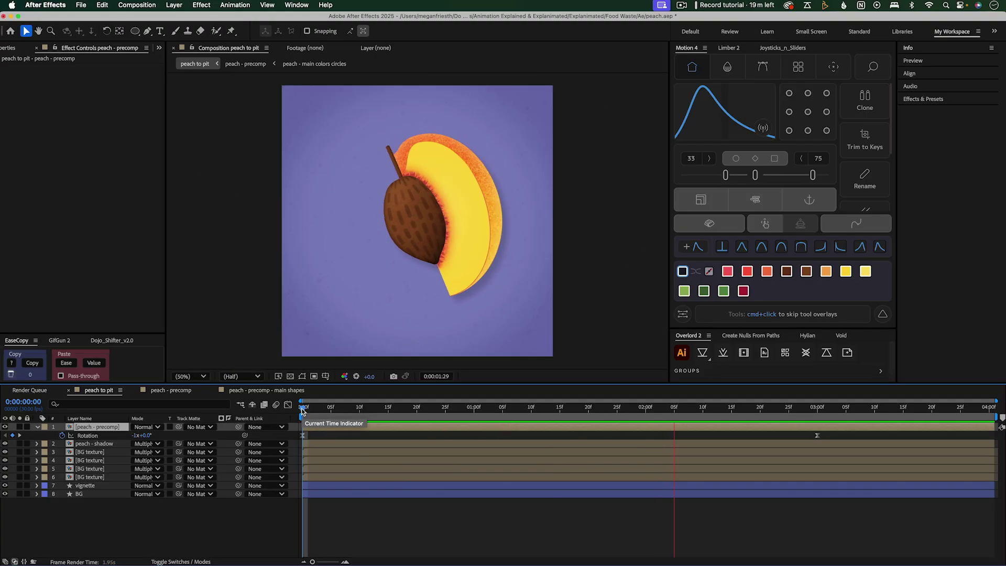
key("space")
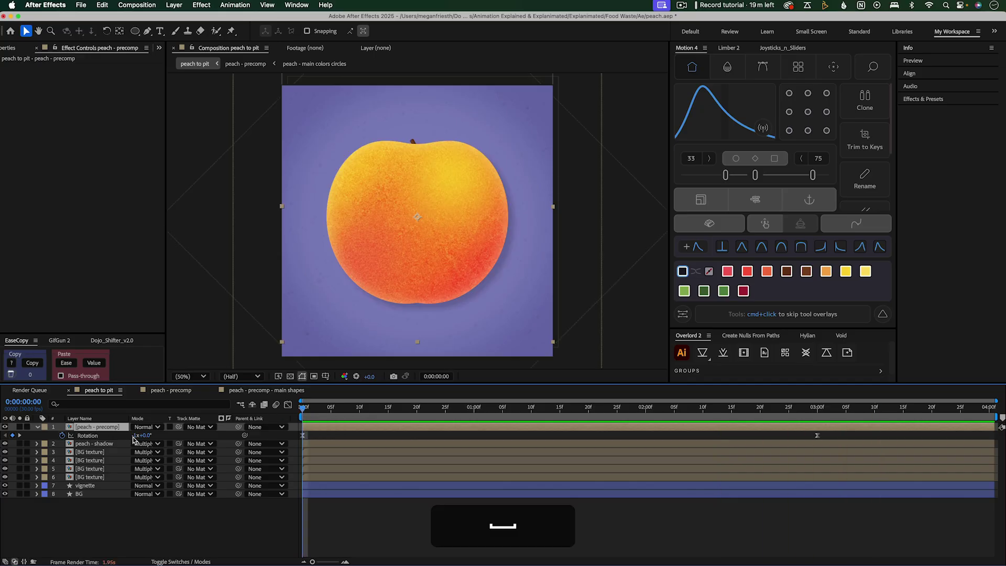
Remove the Rotation keyframes from the peach - precomp layer and preview the animation without rotation
left_click(62, 436)
key("space")
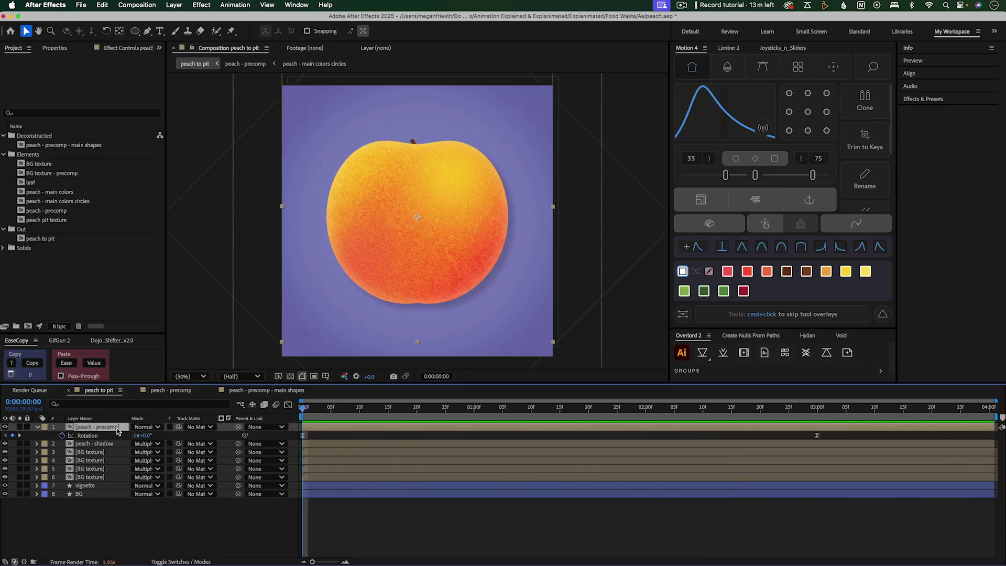
Open the peach - precomp composition and look through its layer stack
double_click(117, 428)
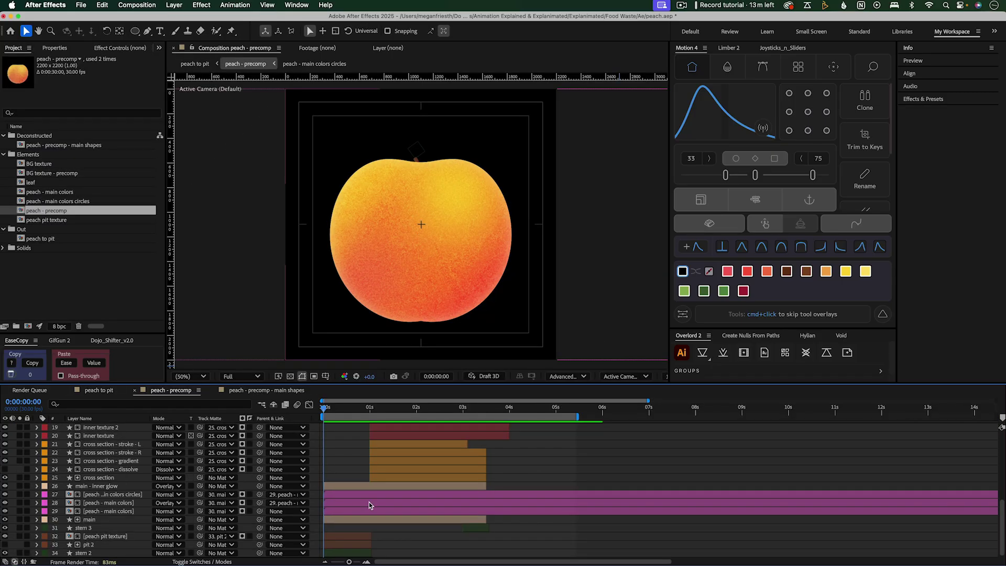
scroll(369, 502, "up", 10)
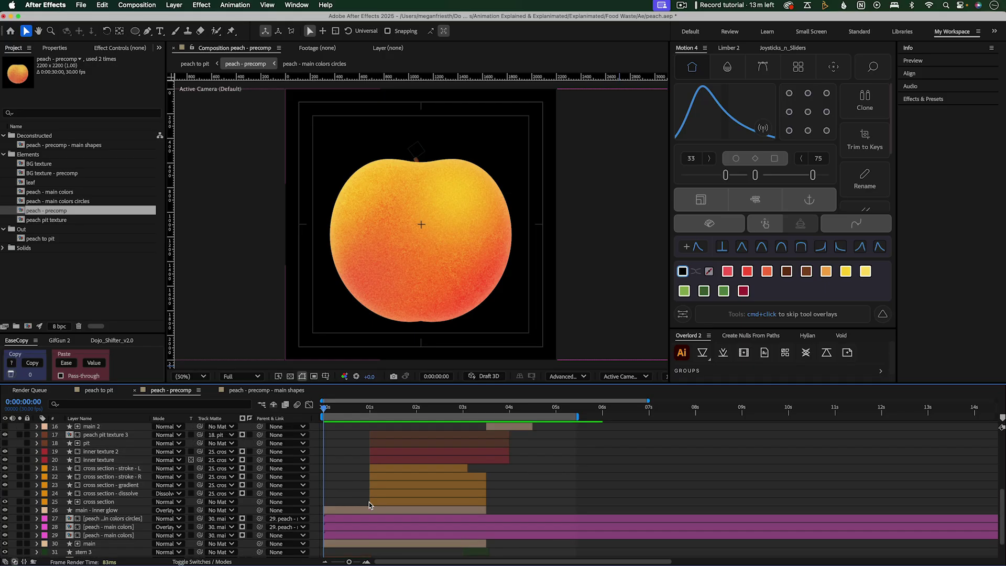
scroll(369, 502, "right", 3)
scroll(369, 501, "left", 2)
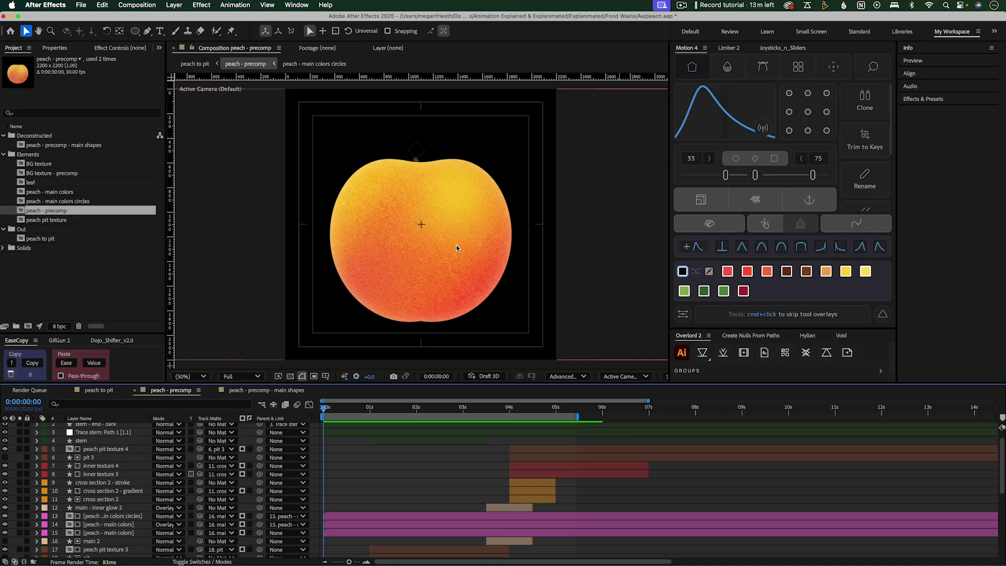
Open the peach - precomp - main shapes composition and preview its animation up to 0:00:05:05
left_click(246, 390)
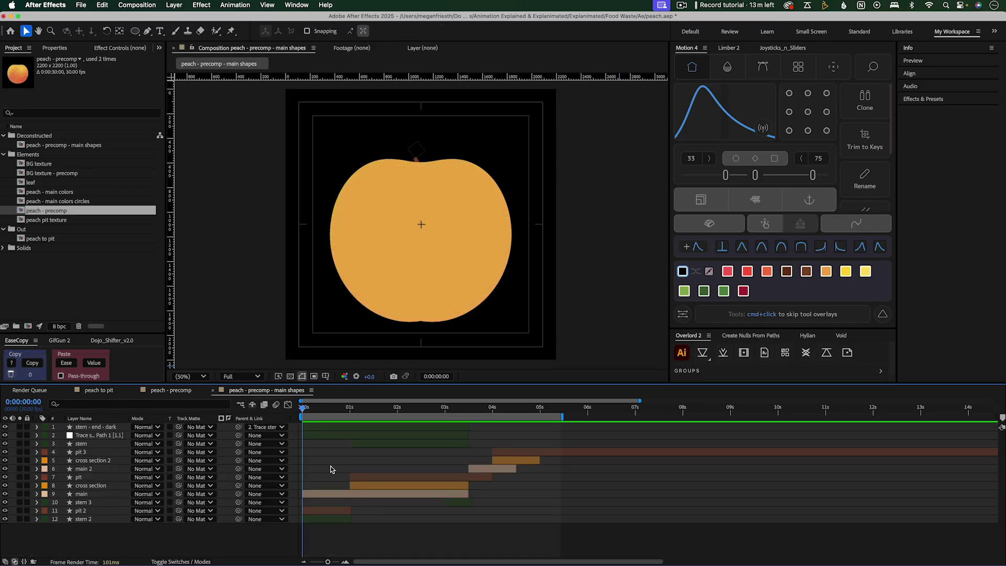
key("space")
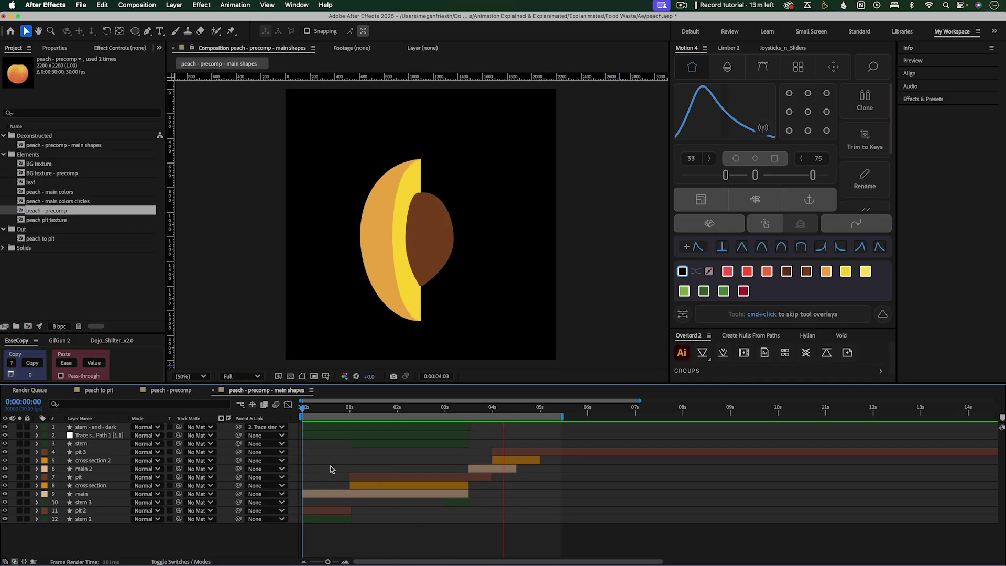
key("space")
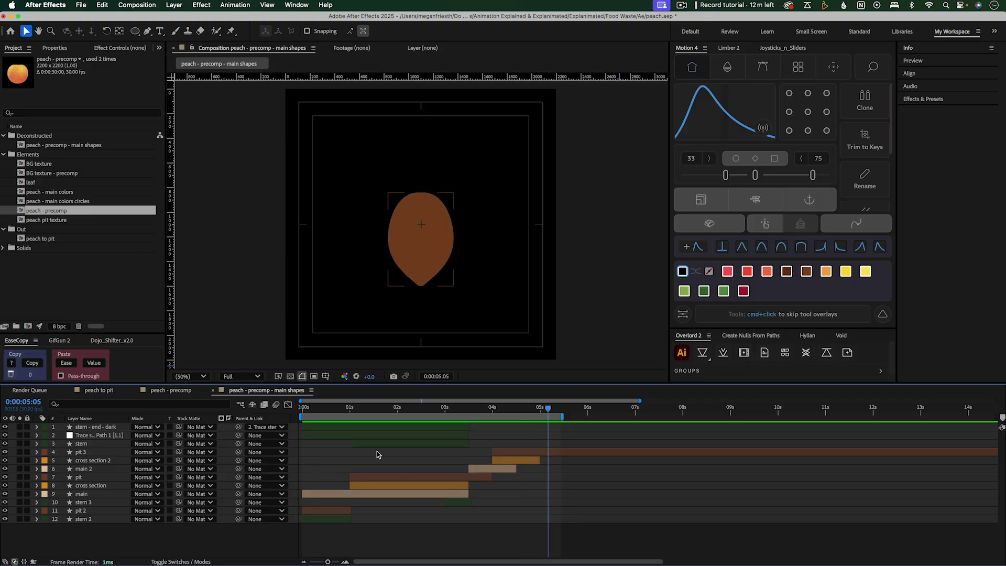
Reveal the keyframed properties of all main shapes layers, look through them, and collapse them again
key("u")
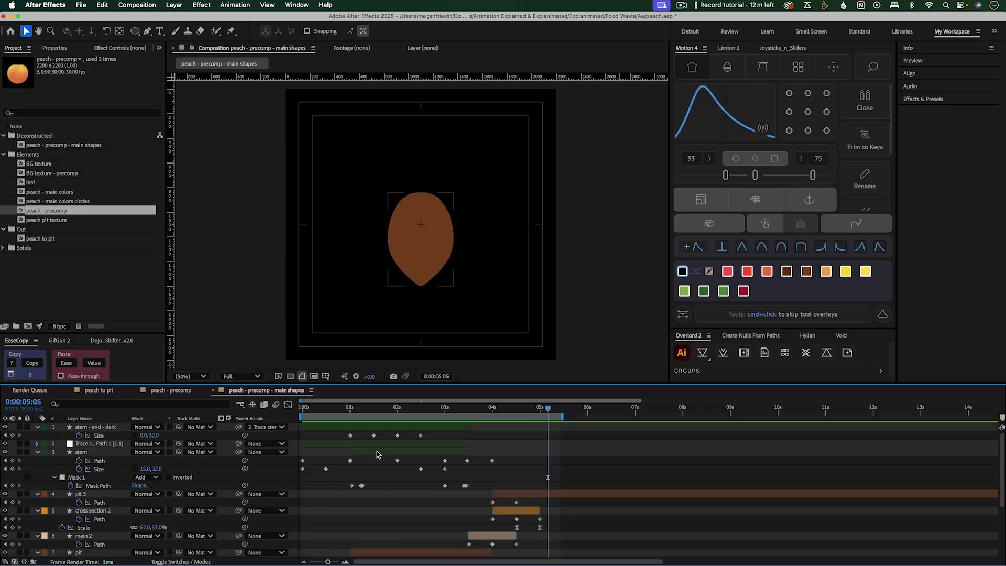
scroll(377, 454, "down", 5)
key("u")
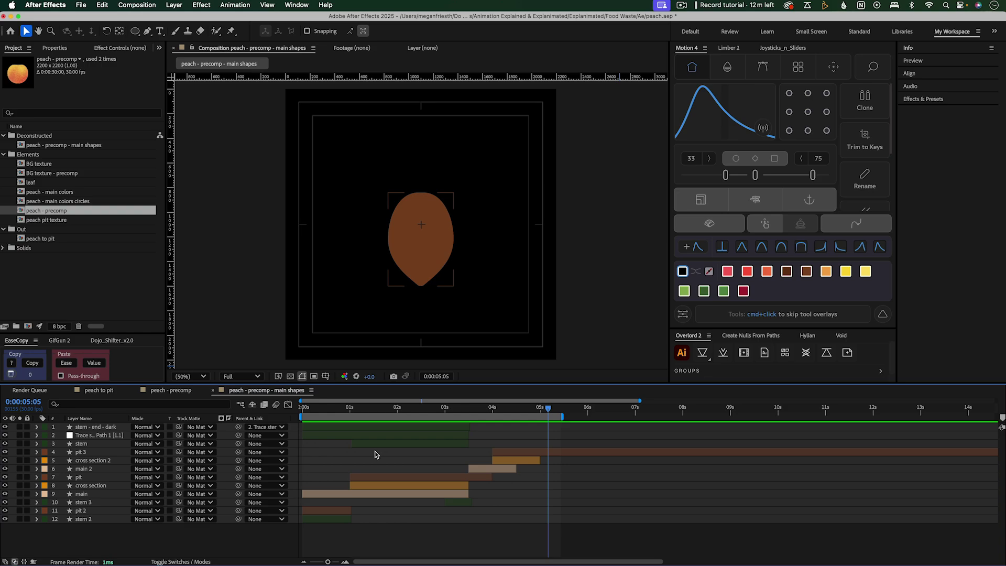
In the peach to pit composition, reveal the peach - precomp layer's keyframes and examine the Time Remap speed graph, then close the graph
left_click(98, 390)
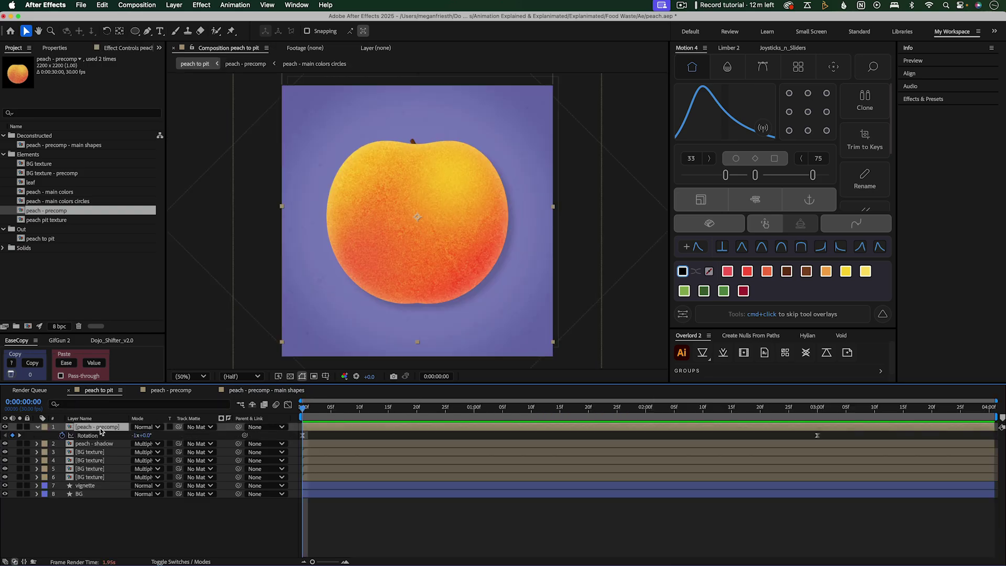
key("u")
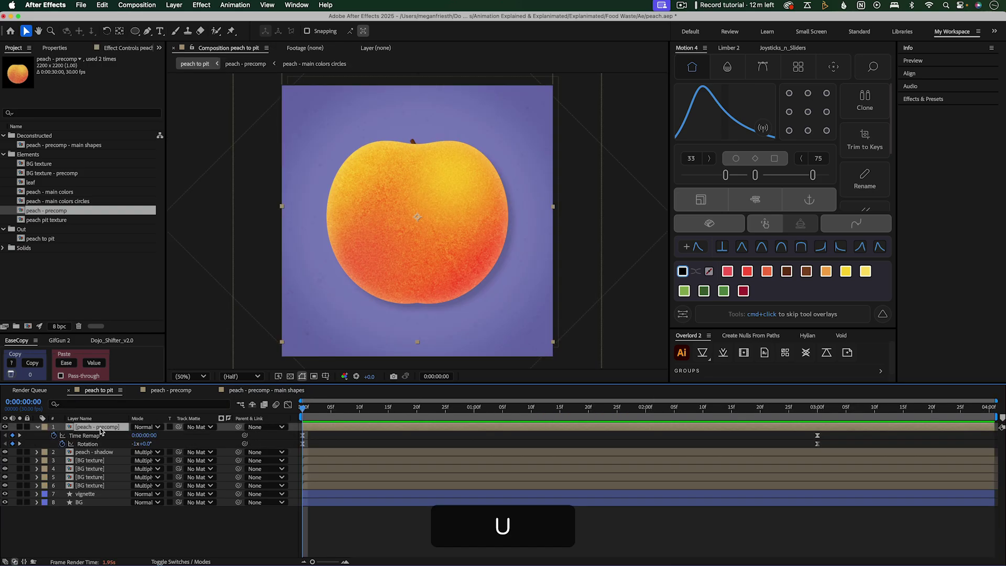
left_click(91, 437)
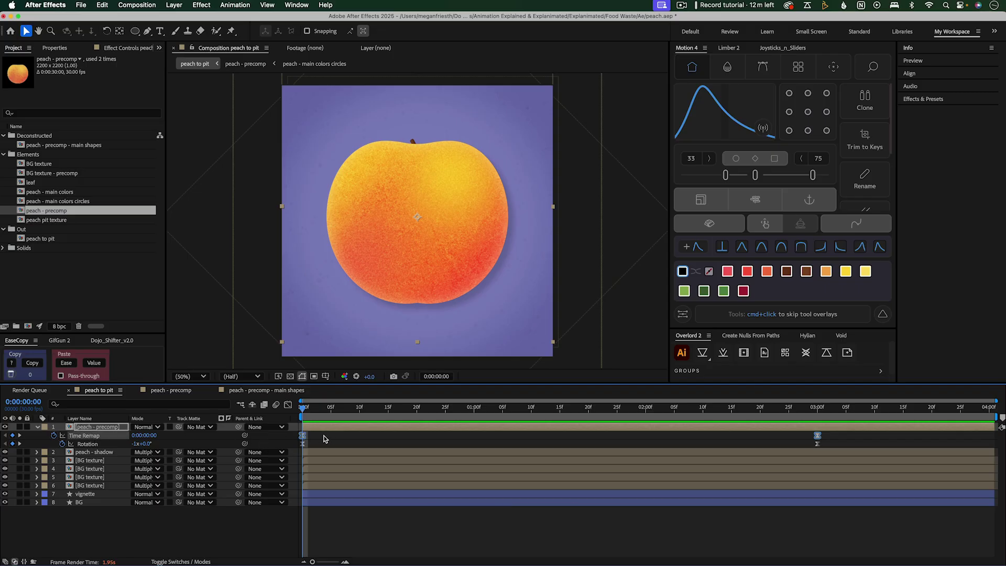
mouse_move(818, 443)
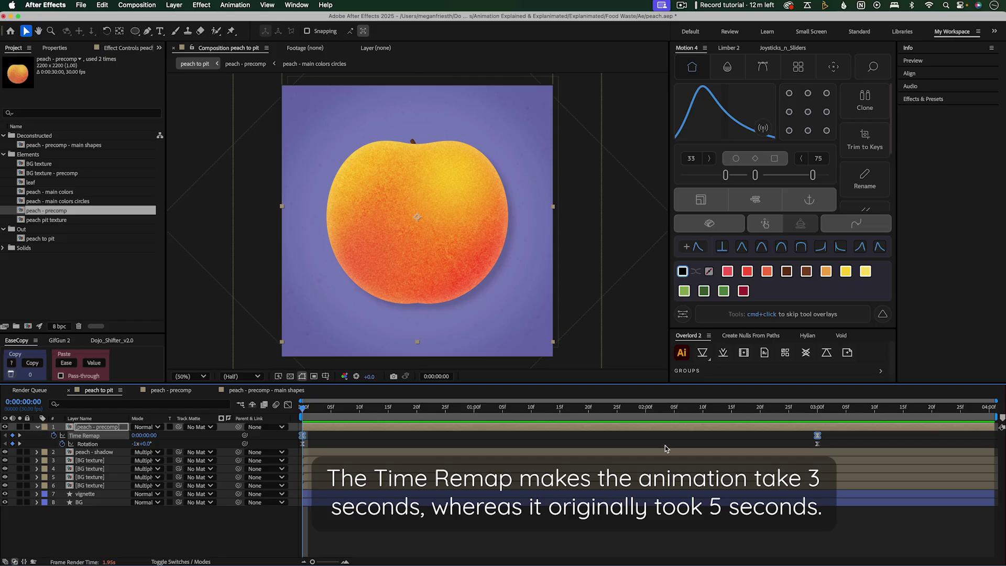
left_click(289, 405)
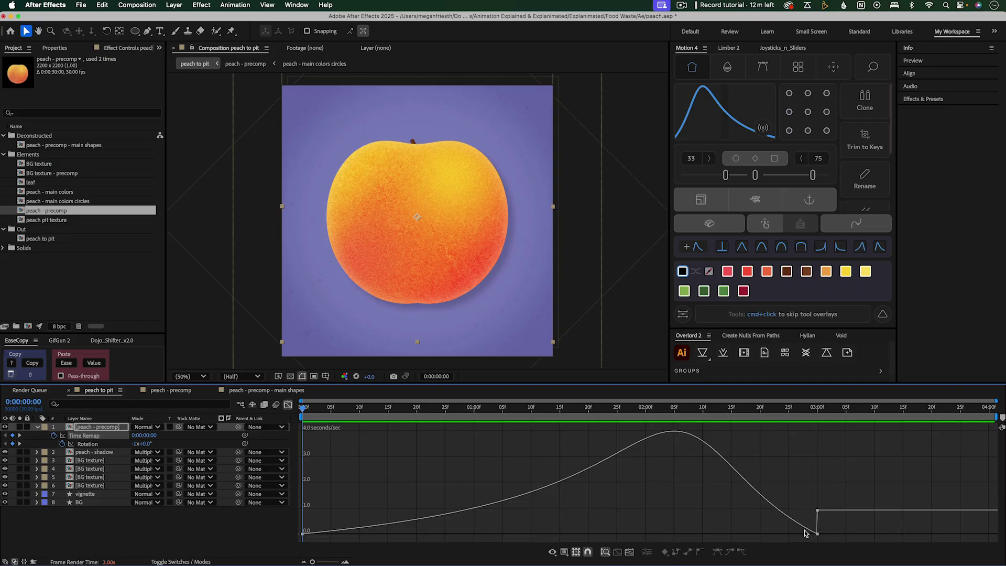
left_click(288, 404)
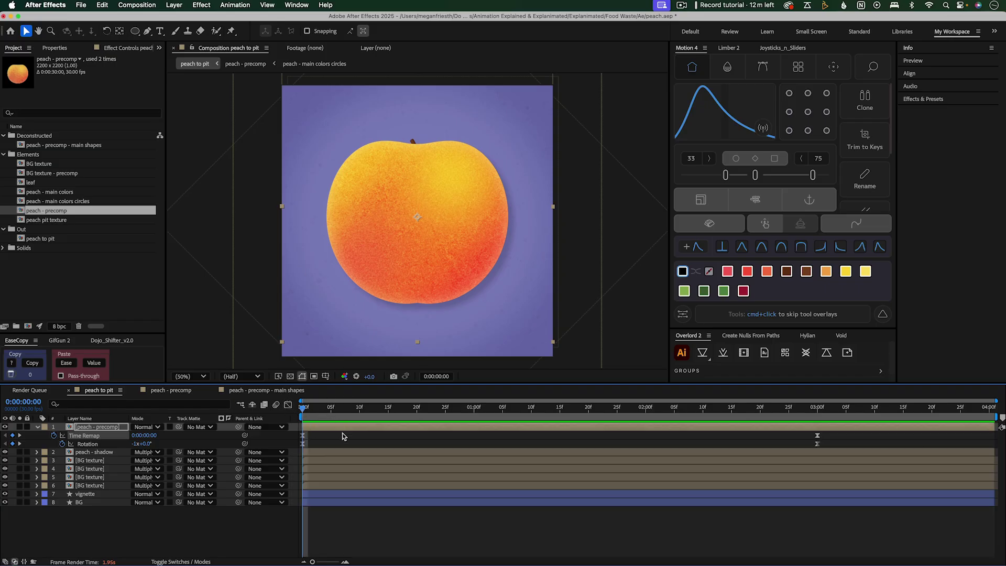
Return to the peach - precomp - main shapes composition and move the current time to 0:00:01:15
left_click(184, 390)
left_click(272, 390)
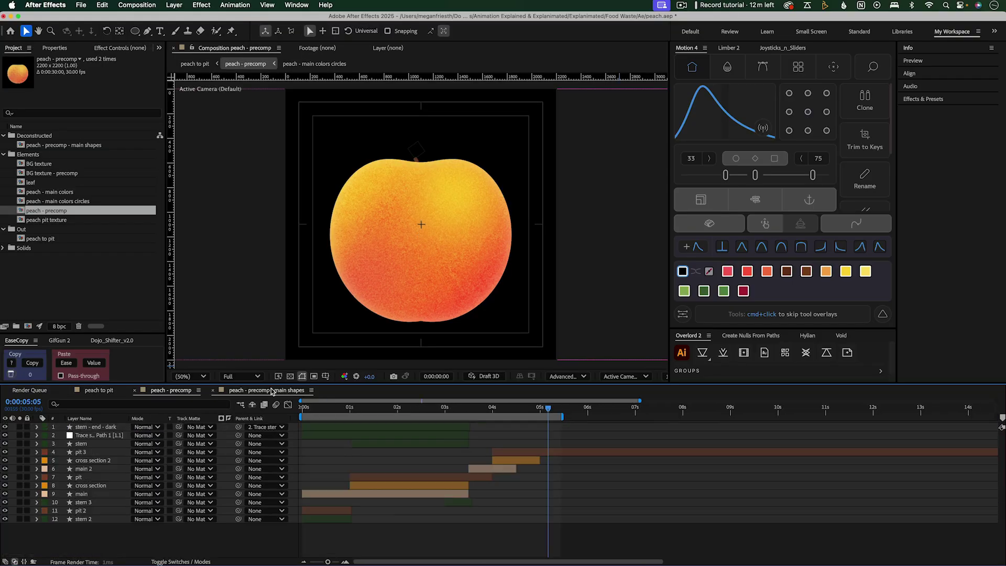
left_click_drag(308, 409, 374, 411)
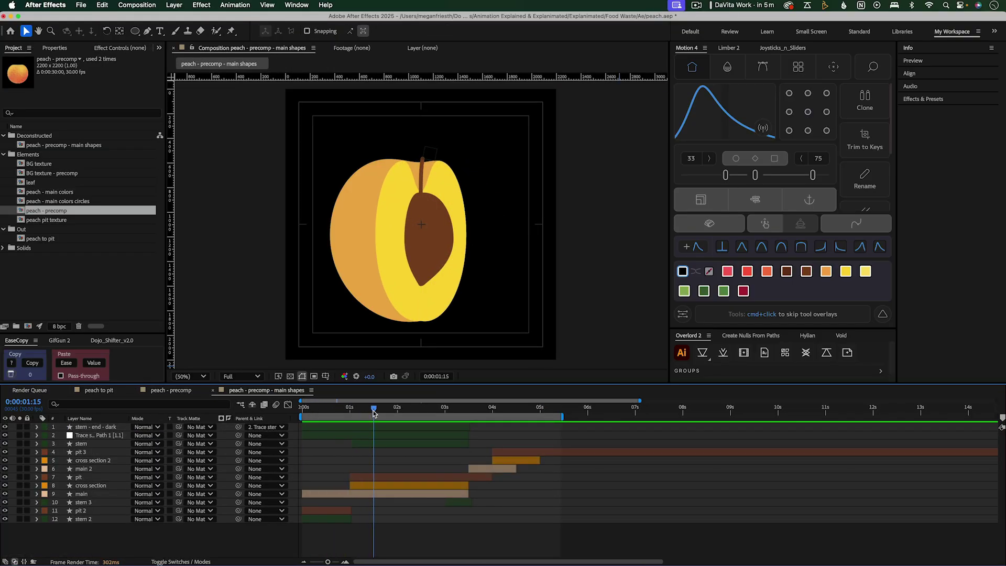
Reveal the Path keyframes of the main layer and display the layer switches instead of the blending modes
left_click(88, 495)
key("u")
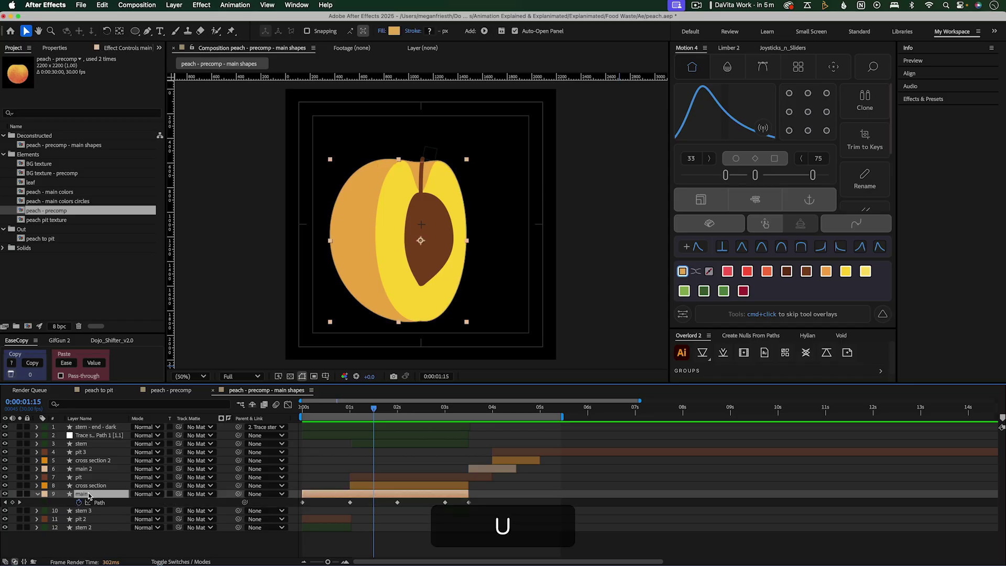
left_click(181, 561)
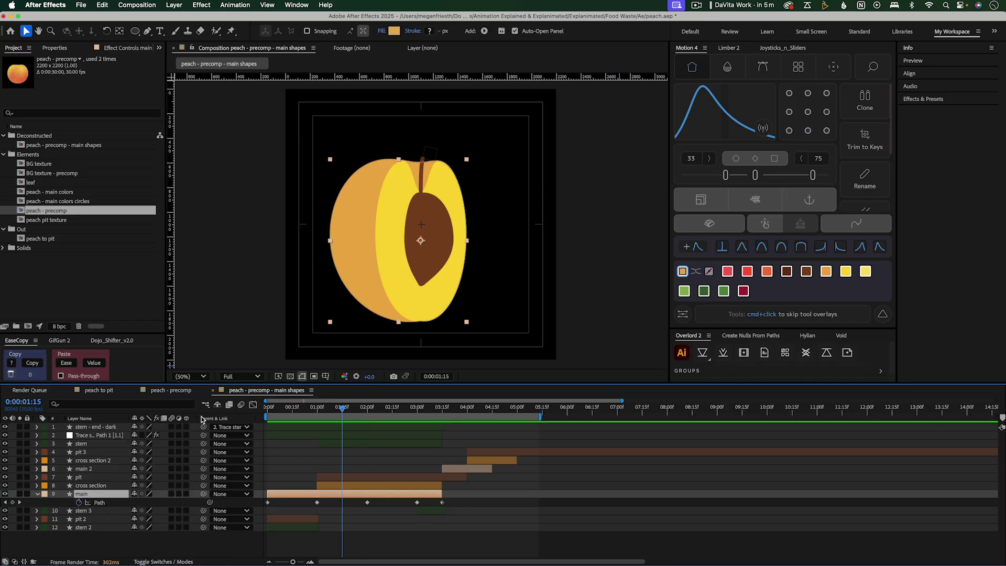
Select all Path keyframes of the main layer and preview the main shapes animation
left_click(101, 503)
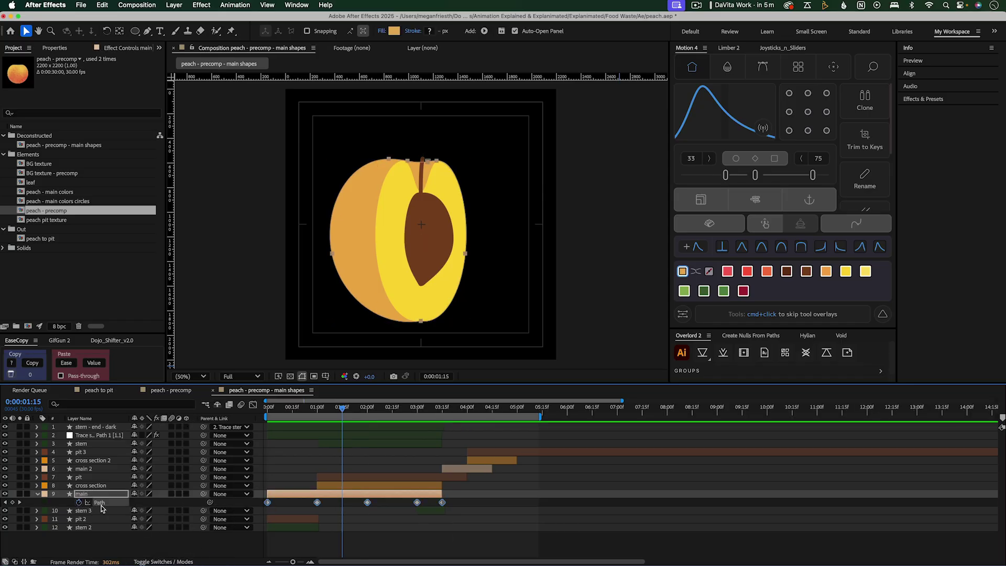
left_click(509, 496)
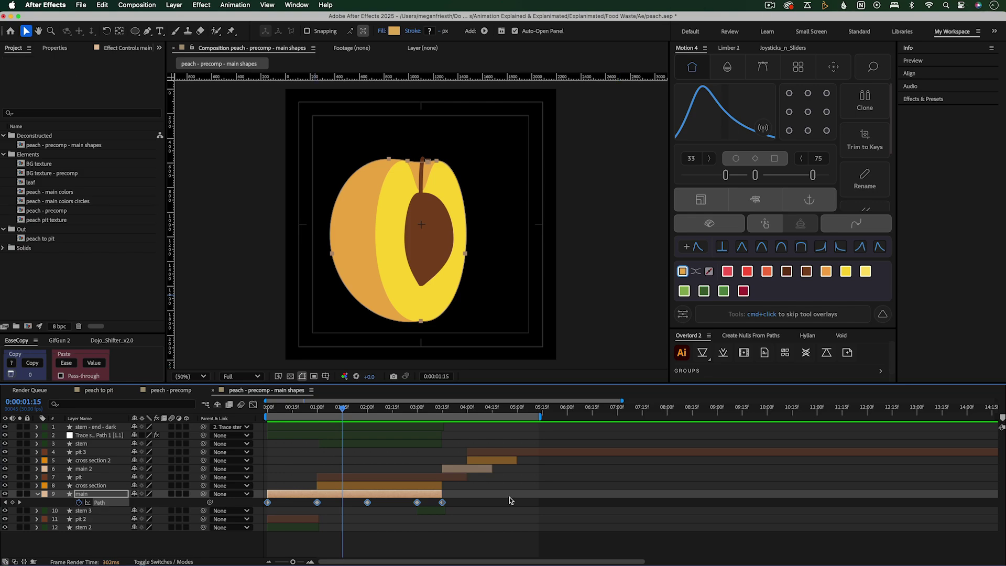
key("space")
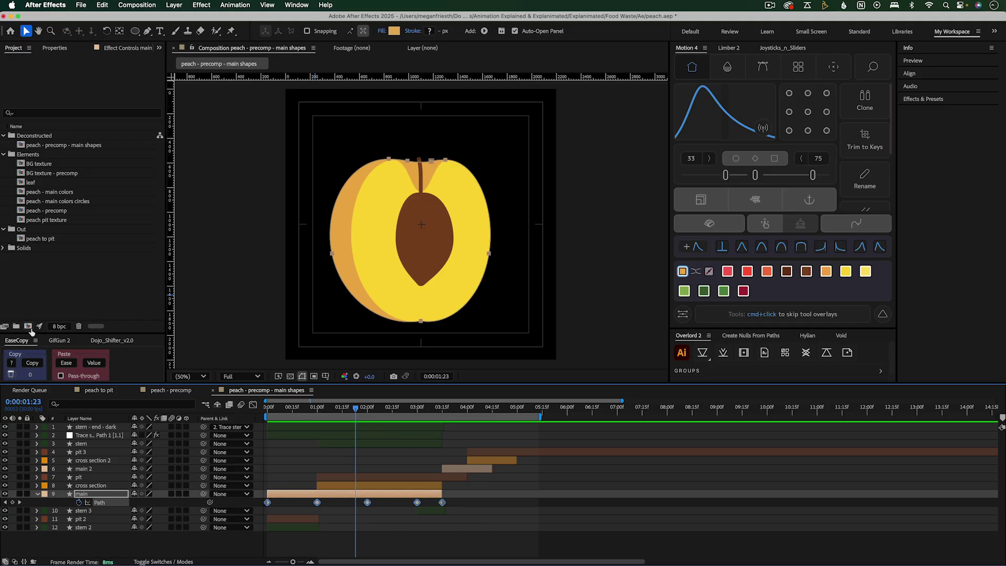
Create a 2200 × 2200 px composition named peach - tutorial at 30 fps with a duration of 0:00:06:00
left_click(26, 327)
type("peach - tutorial")
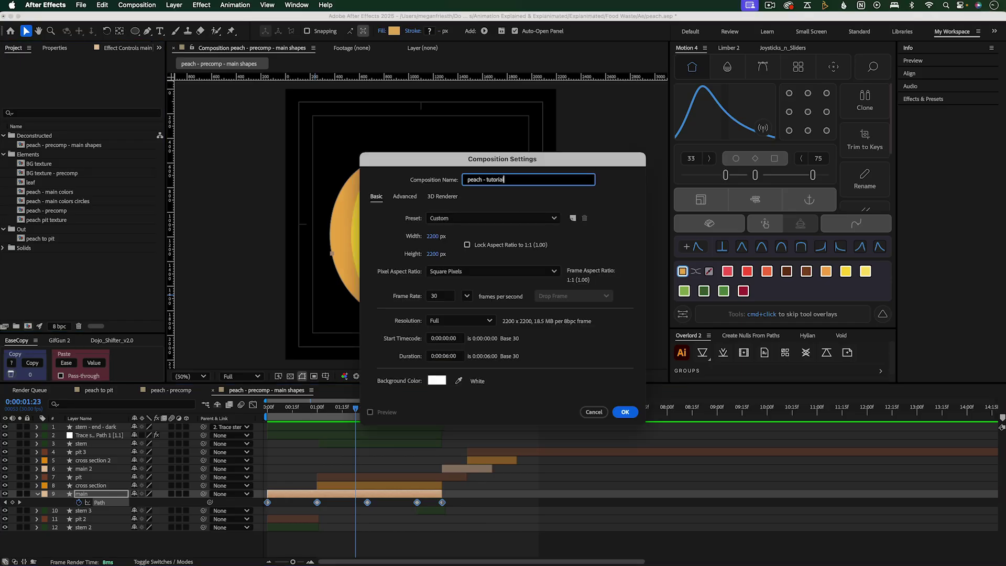
key("Return")
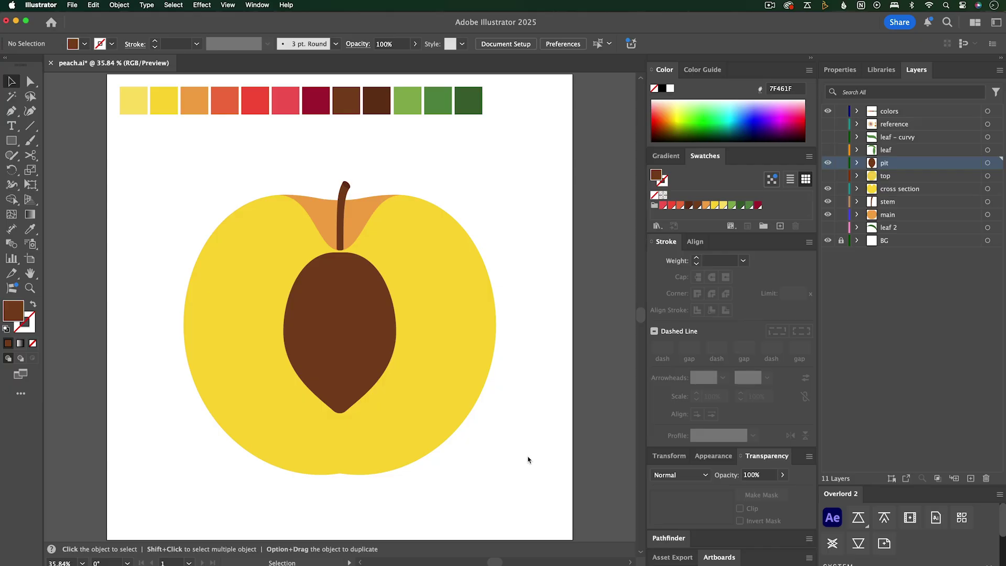
In Illustrator, select the pit, cross section and main shapes of peach.ai and send them to After Effects with Overlord
left_click(372, 325)
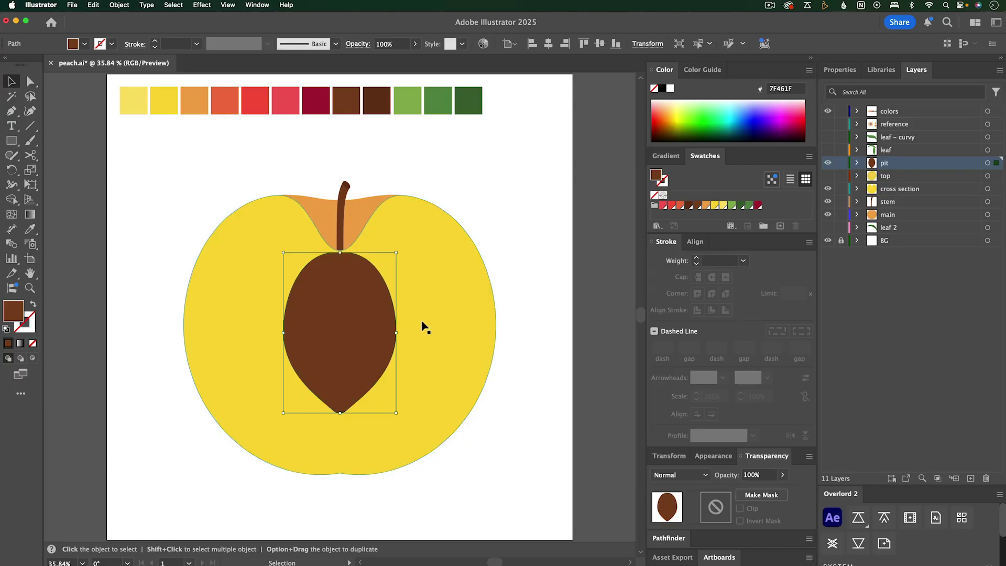
left_click(395, 240, "shift")
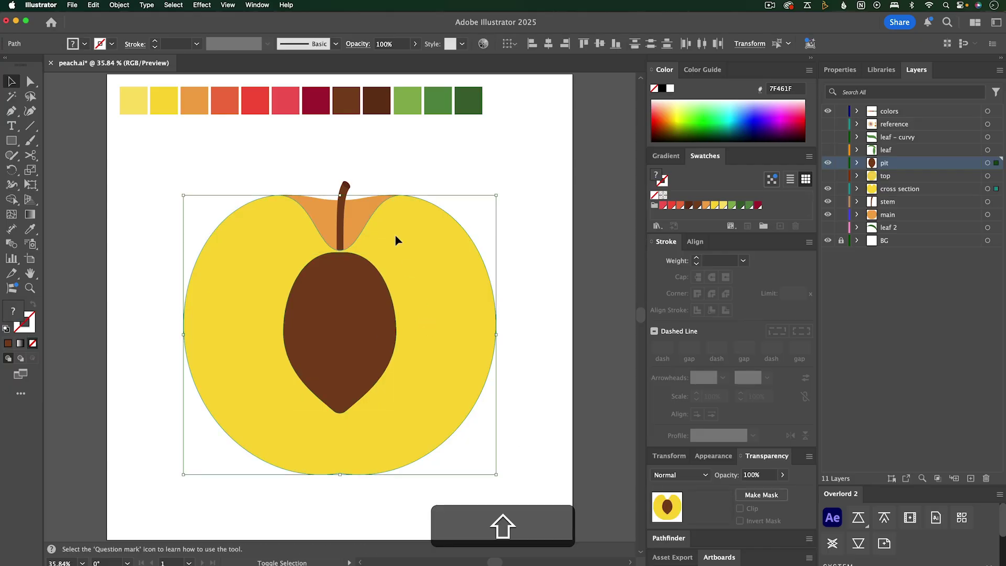
left_click(857, 517)
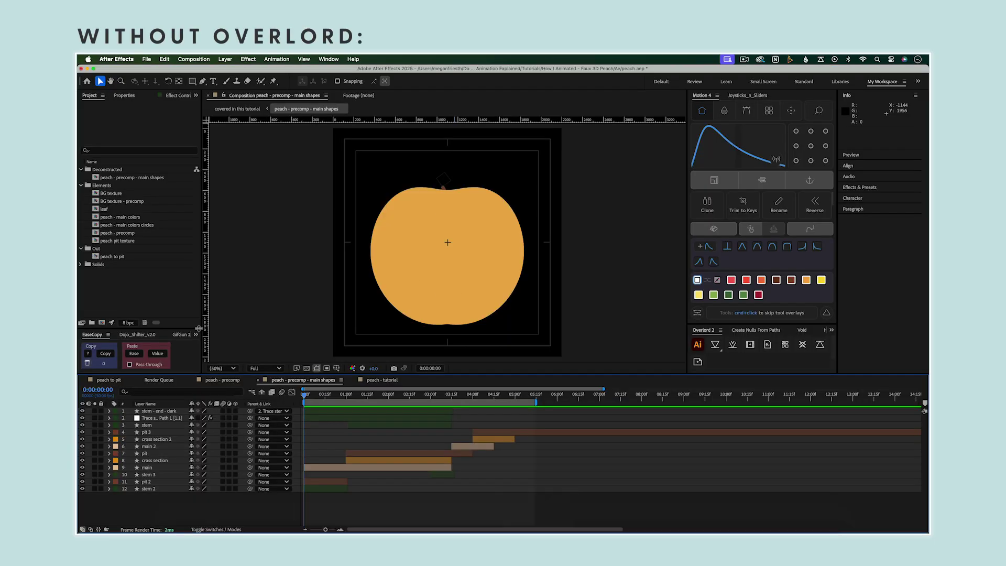
Without Overlord, import the peach Illustrator file into the After Effects project as a composition with its separate layers
left_click(146, 59)
mouse_move(220, 182)
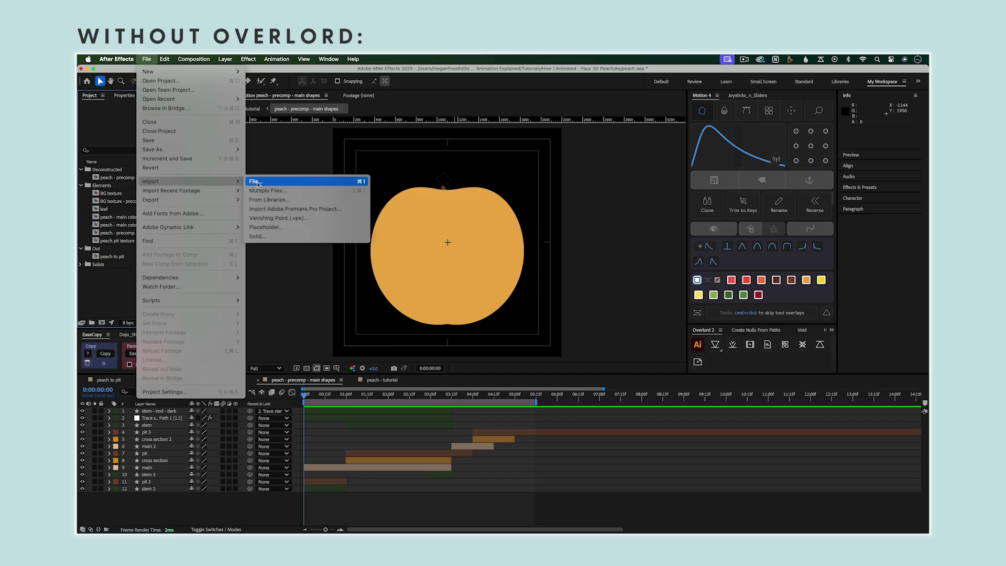
left_click(256, 183)
left_click(569, 333)
left_click(556, 352)
left_click(640, 400)
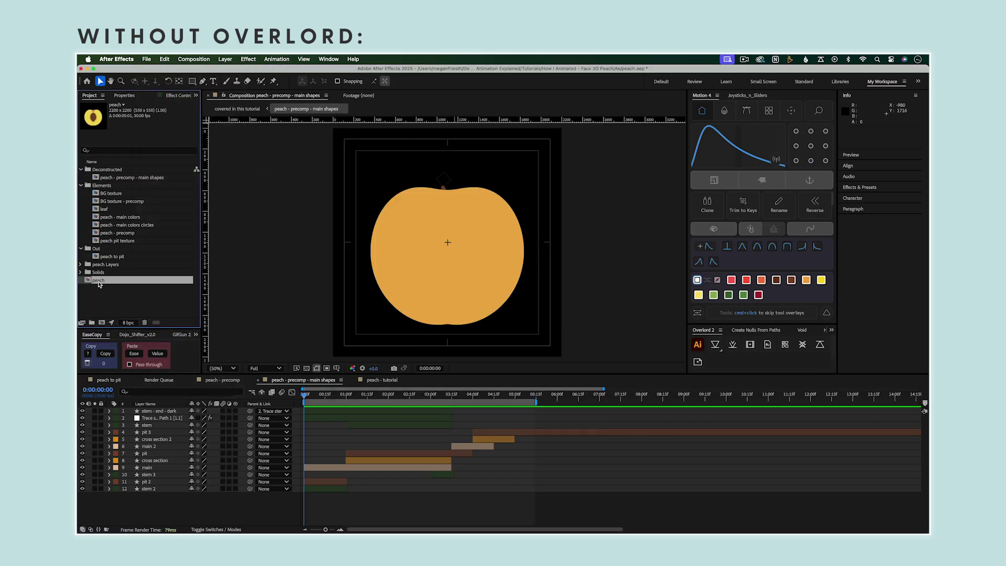
Convert all Illustrator layers of the peach composition to shape layers with Create Shapes from Vector Layer
left_click(142, 412)
left_click(147, 439, "shift")
right_click(148, 439)
mouse_move(160, 451)
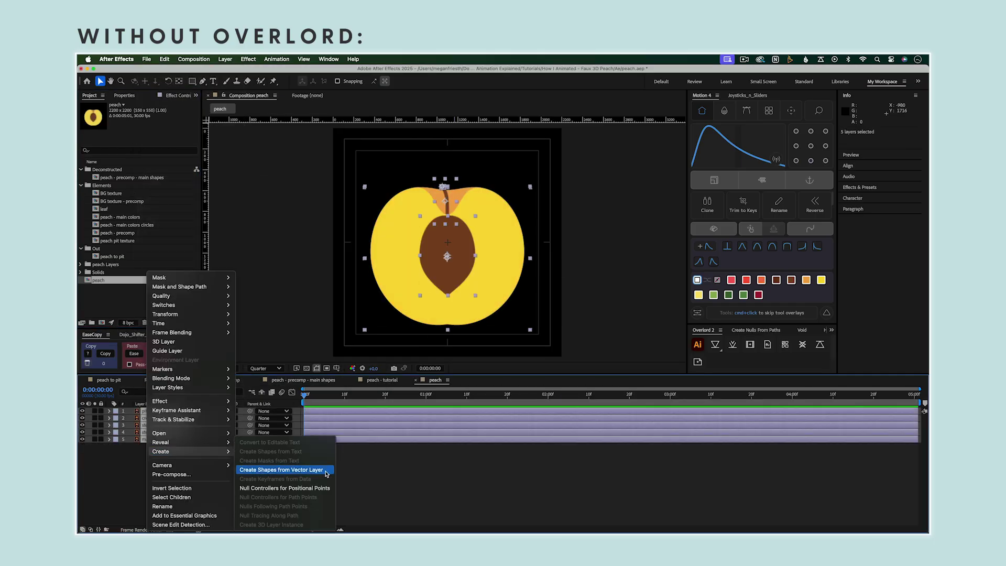
left_click(326, 471)
left_click(219, 492)
Delete the original main, stem, stem - end, cross section and pit vector layers, keeping their Outlines shape layers
left_click(146, 474)
left_click(147, 460, "super")
left_click(147, 446, "super")
left_click(148, 432, "super")
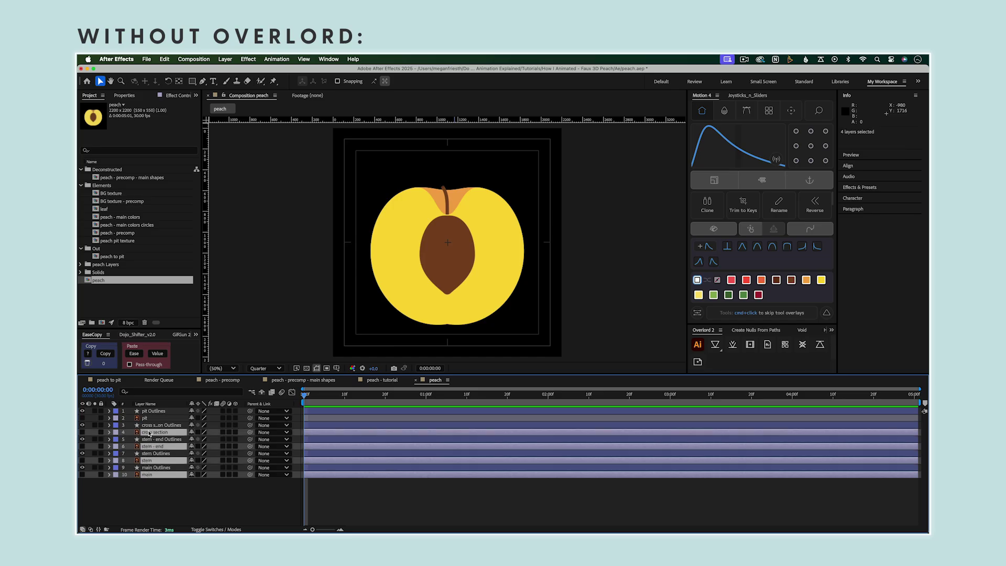
left_click(147, 418, "super")
key("Delete")
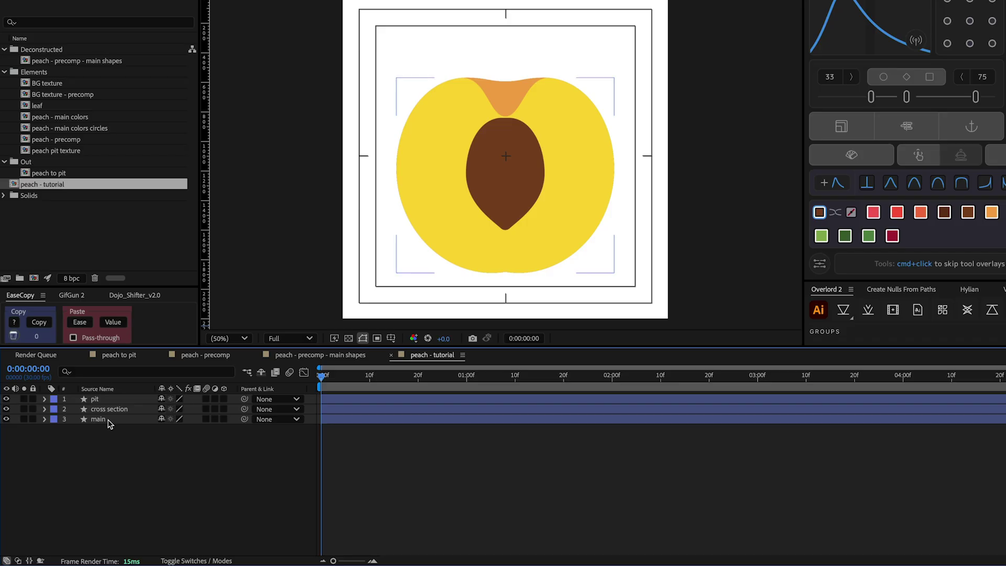
In the peach - tutorial composition, label the pit layer Brown, the cross section layer Yellow and the main layer Peach
left_click(54, 400)
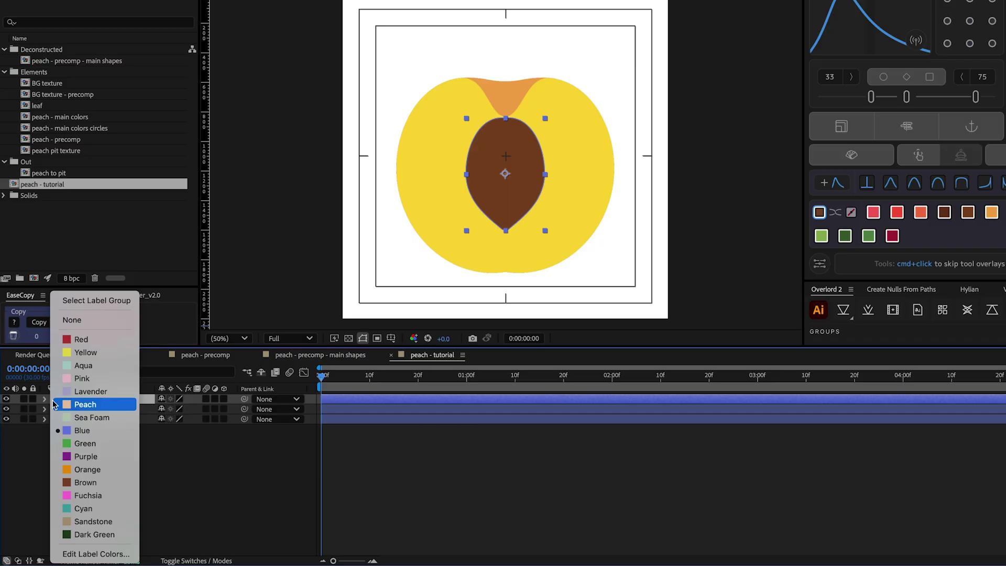
left_click(84, 482)
left_click(54, 411)
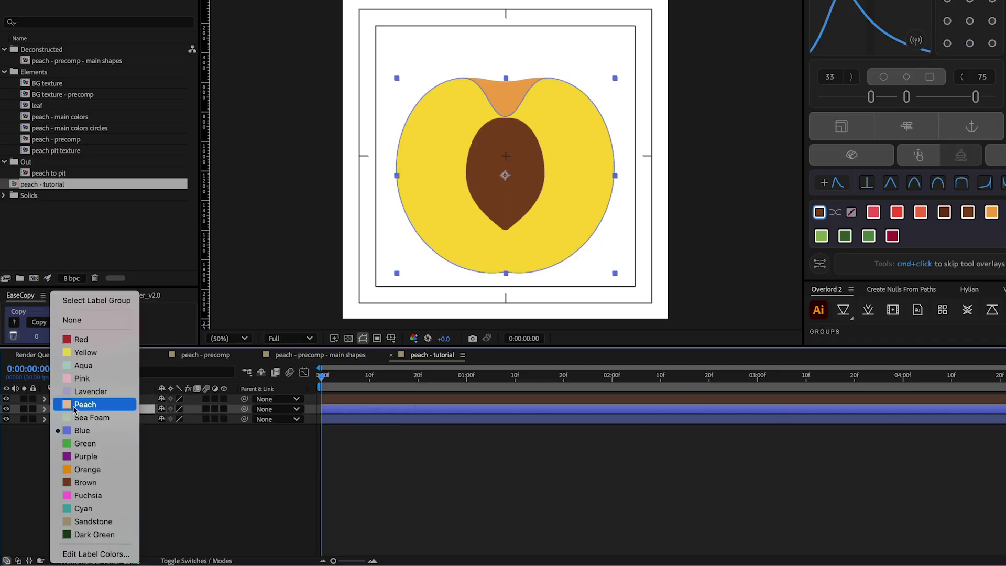
left_click(79, 352)
left_click(54, 419)
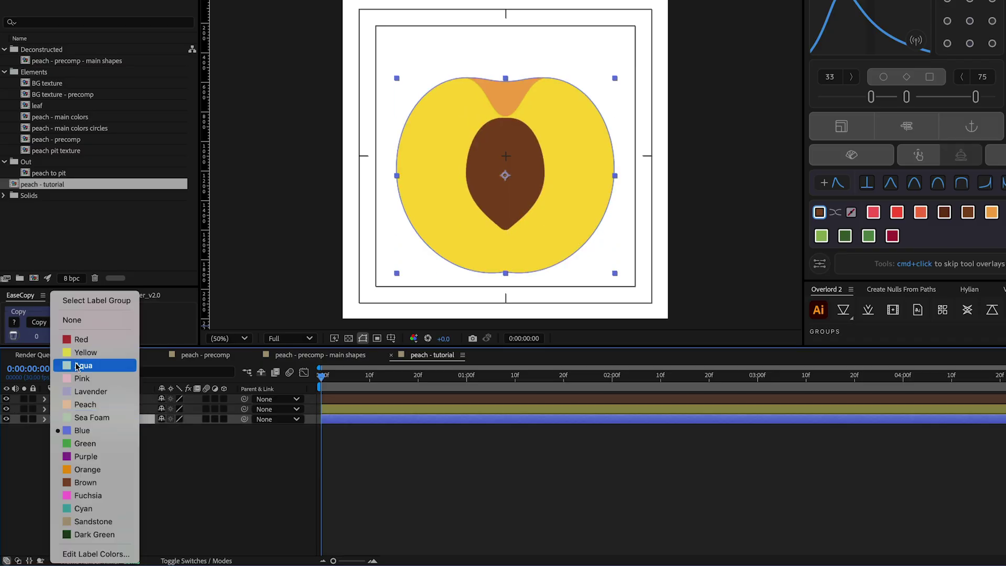
left_click(84, 405)
left_click(201, 461)
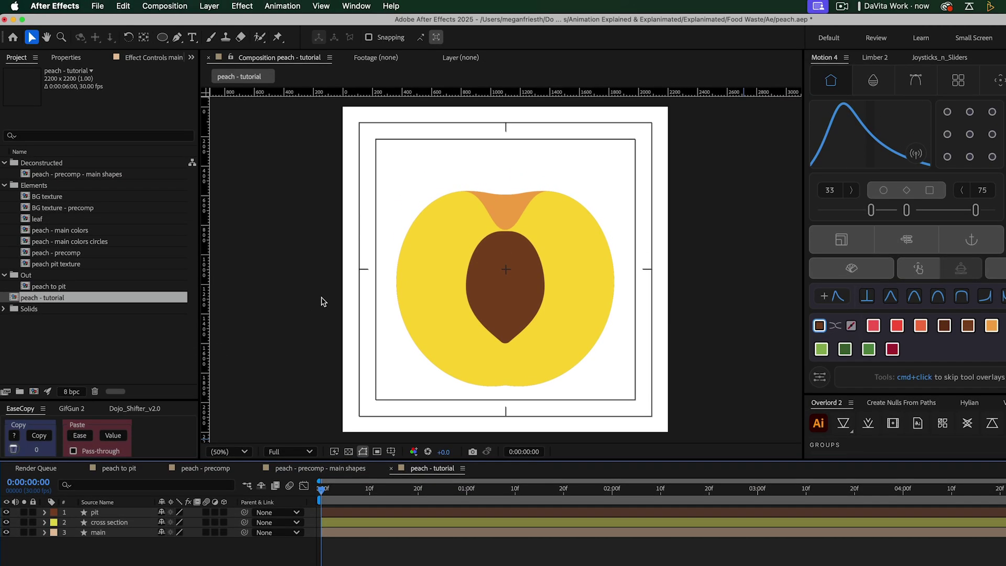
Show the rulers and place a vertical guide through the centre of the peach at about 1104
key("super+r")
key("super+r")
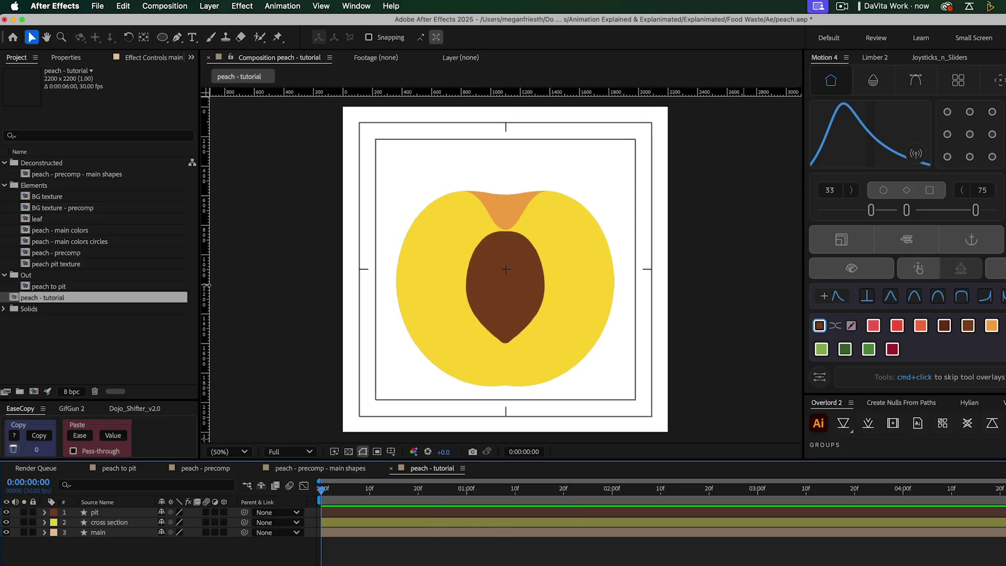
left_click_drag(205, 285, 505, 306)
left_click(498, 324)
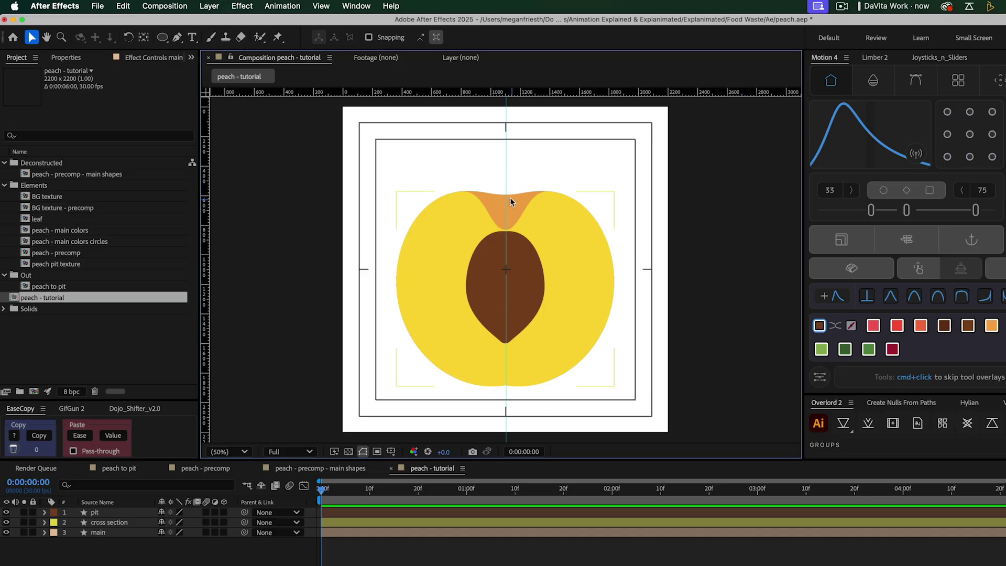
Unlock the guides and set the vertical guide's position to 1100
left_click(321, 6)
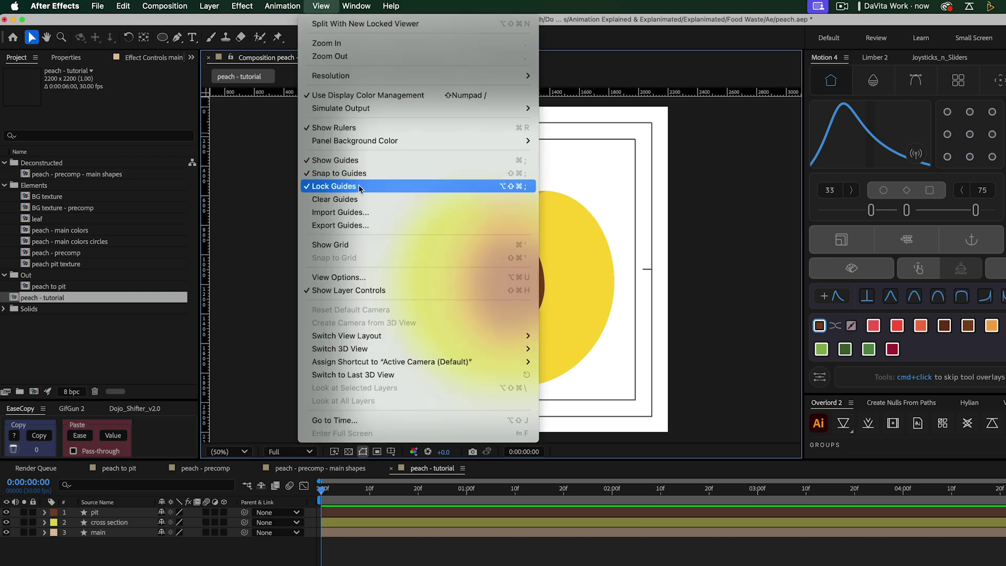
left_click(331, 187)
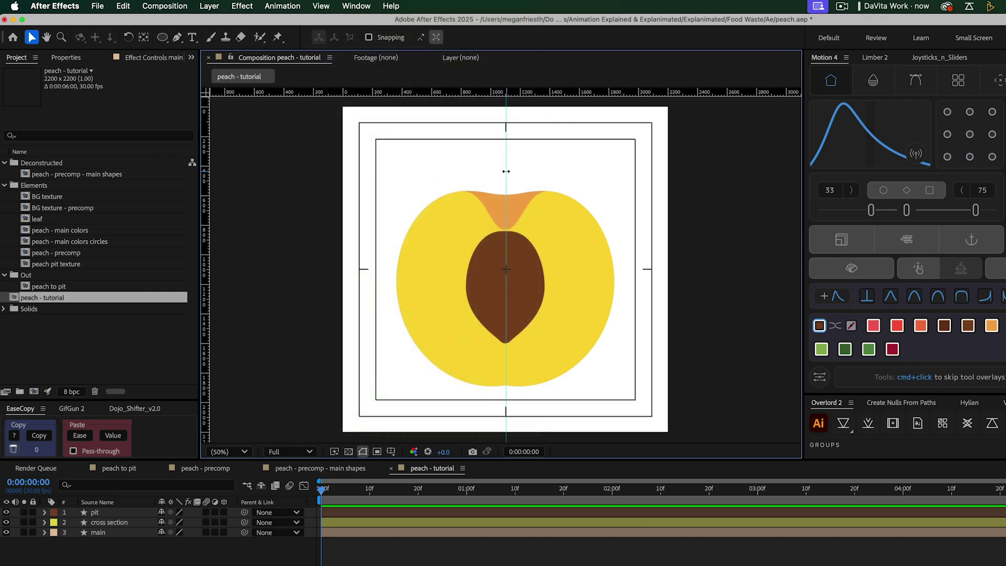
right_click(505, 171)
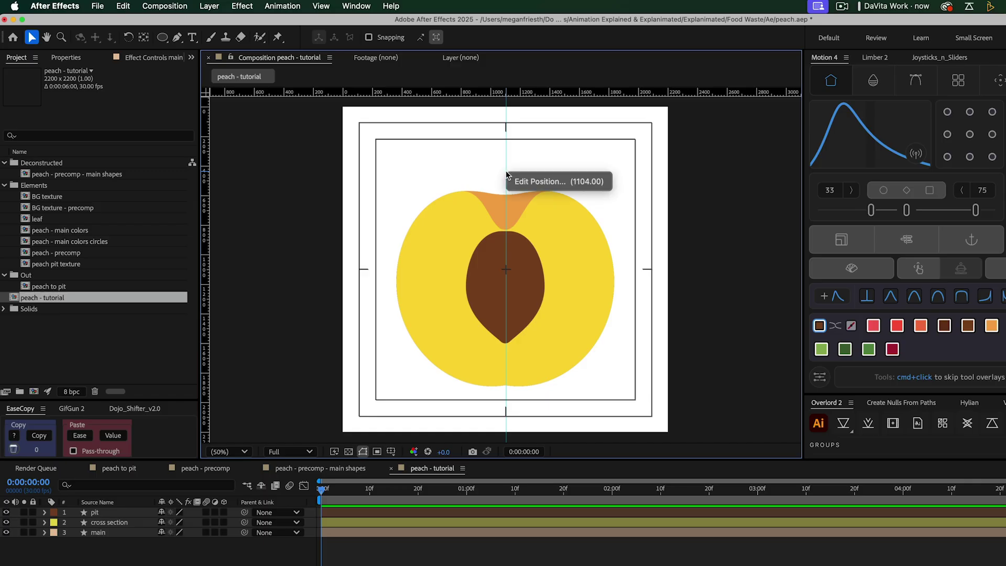
left_click(530, 182)
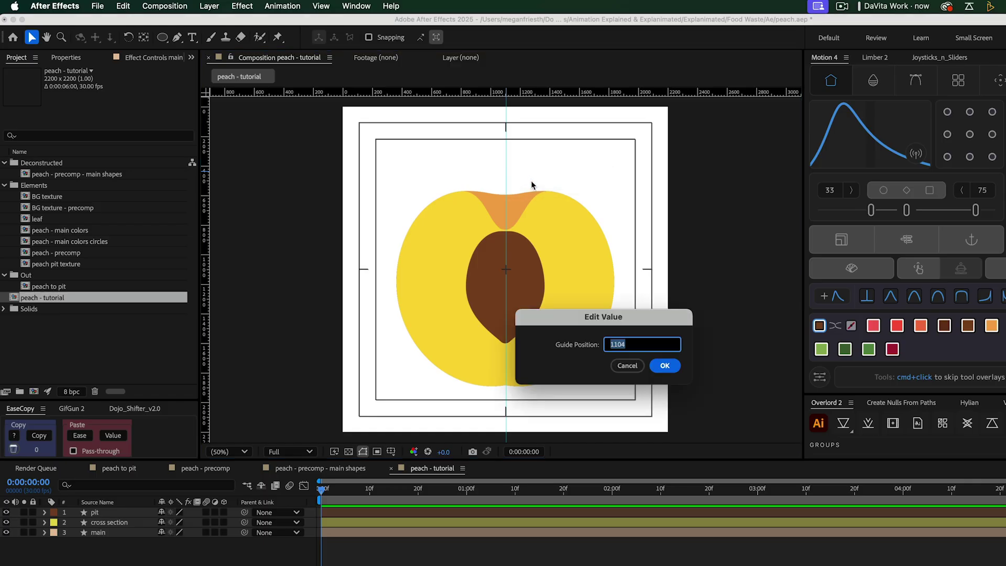
type("1100")
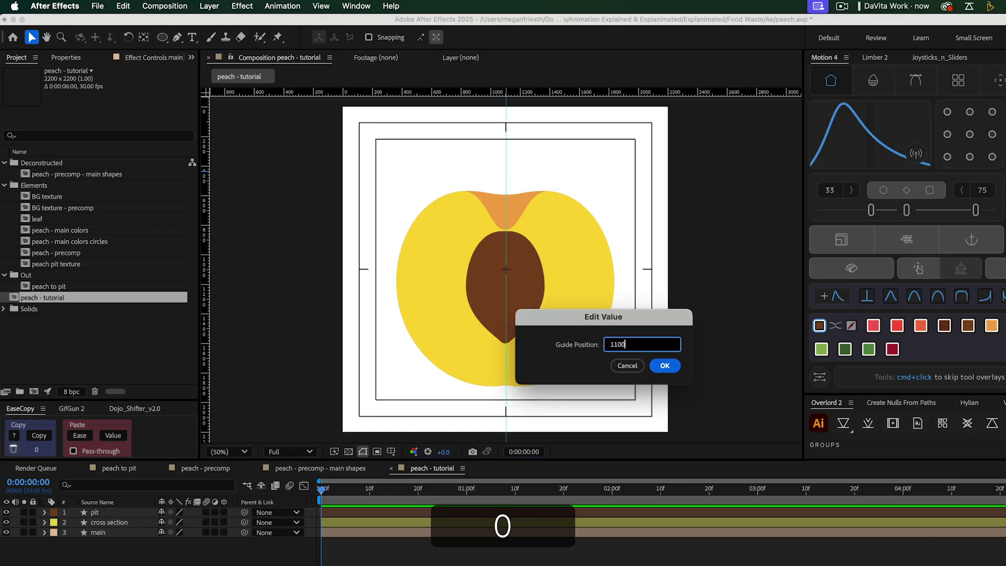
key("Return")
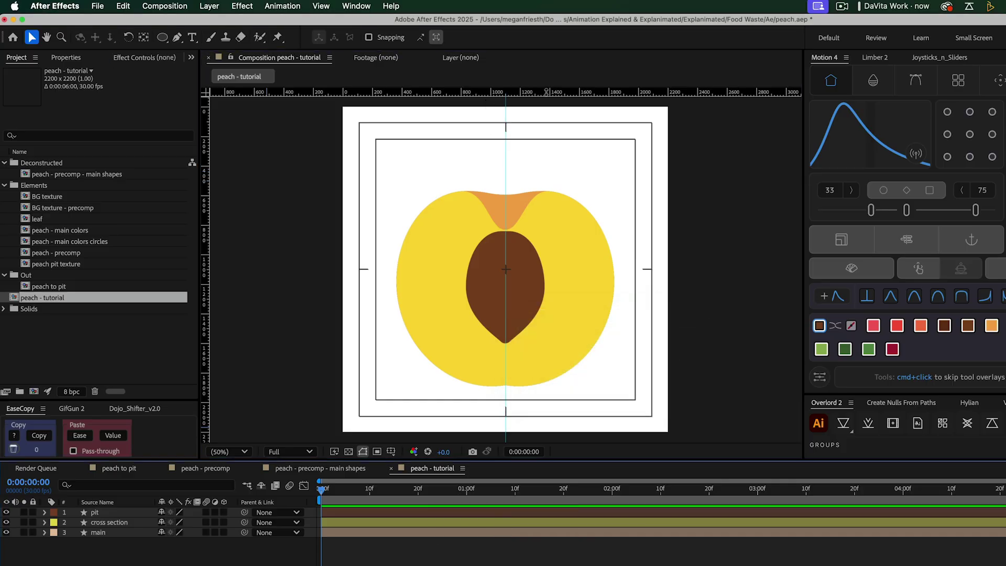
Add horizontal guides at the peach's upper dip and at the base of the orange notch, and lock the guides
left_click(545, 93)
left_click_drag(545, 93, 544, 194)
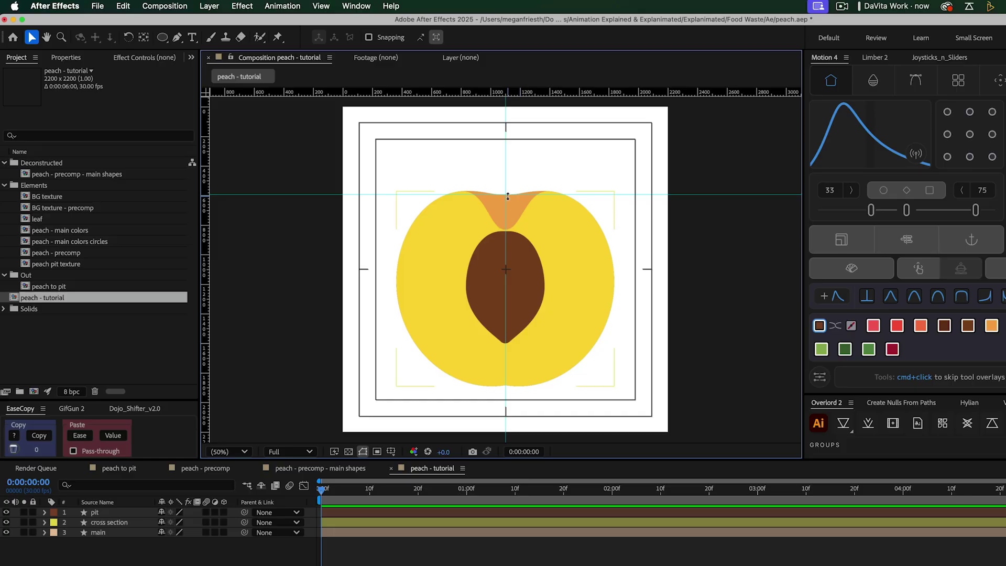
left_click_drag(540, 92, 540, 228)
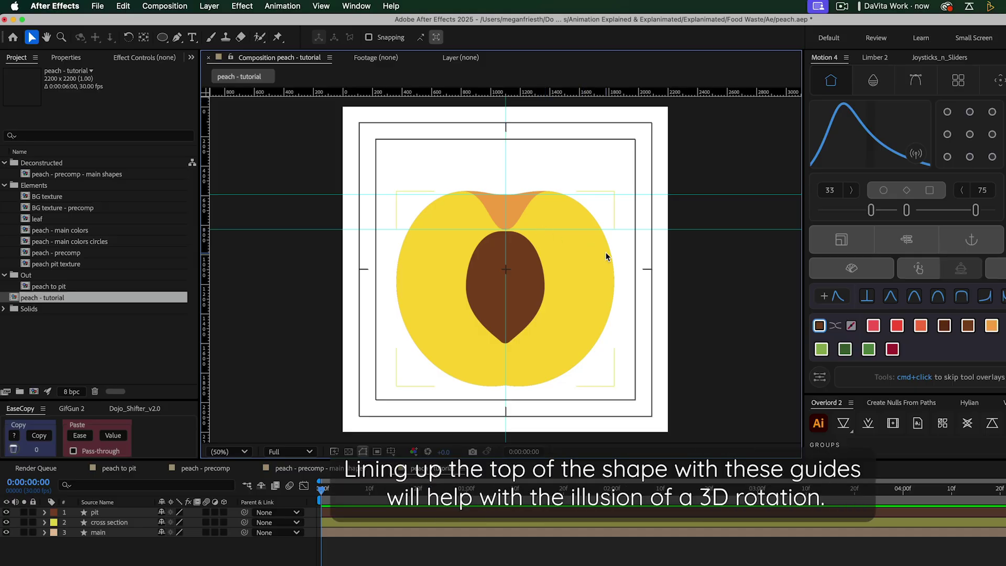
left_click(321, 6)
left_click(343, 188)
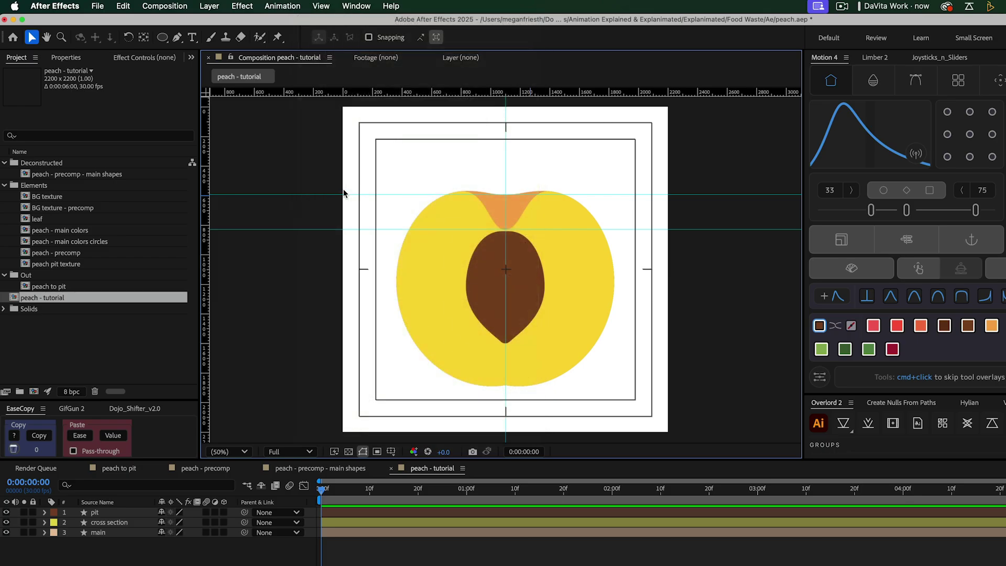
Select the main layer and hide the pit and cross section layers
left_click(346, 534)
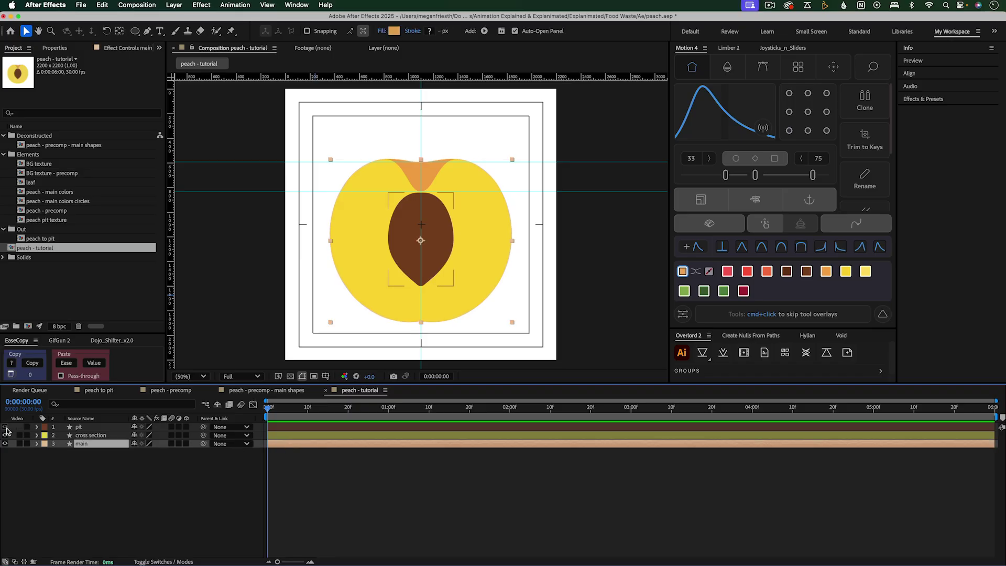
left_click(5, 443, "alt")
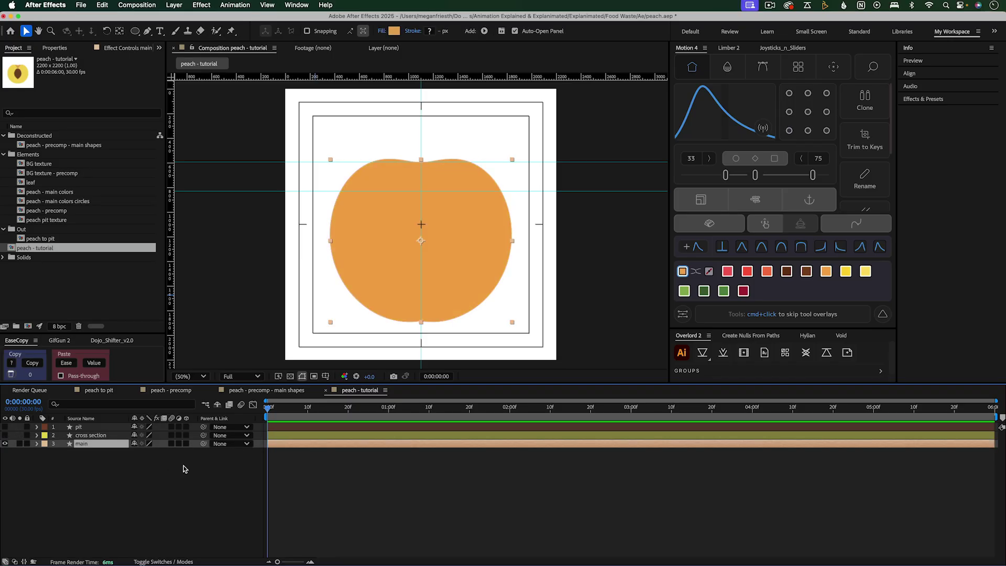
In the peach - precomp - main shapes composition, select the main layer and scrub from the start to 0:00:02:01
left_click(242, 391)
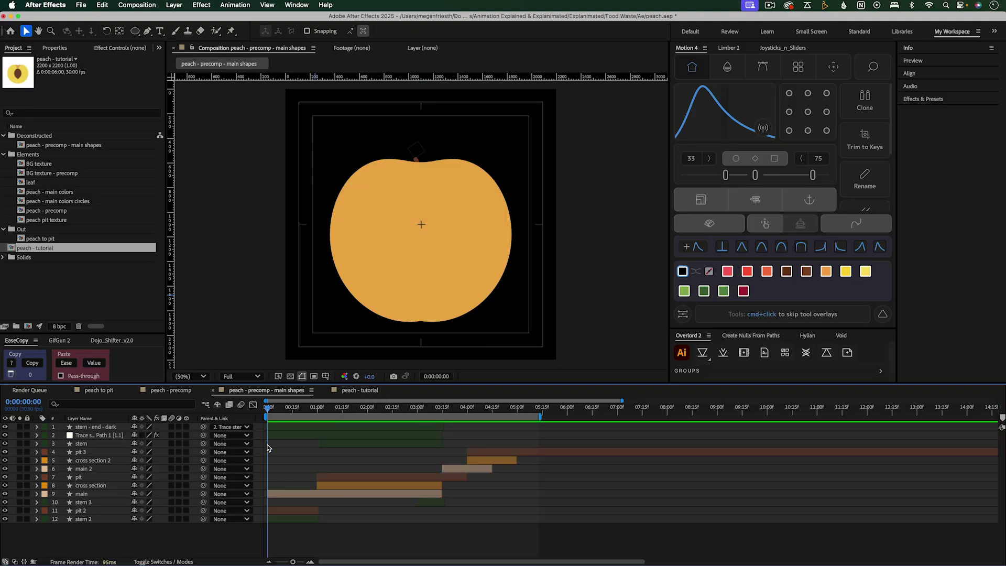
left_click(284, 493)
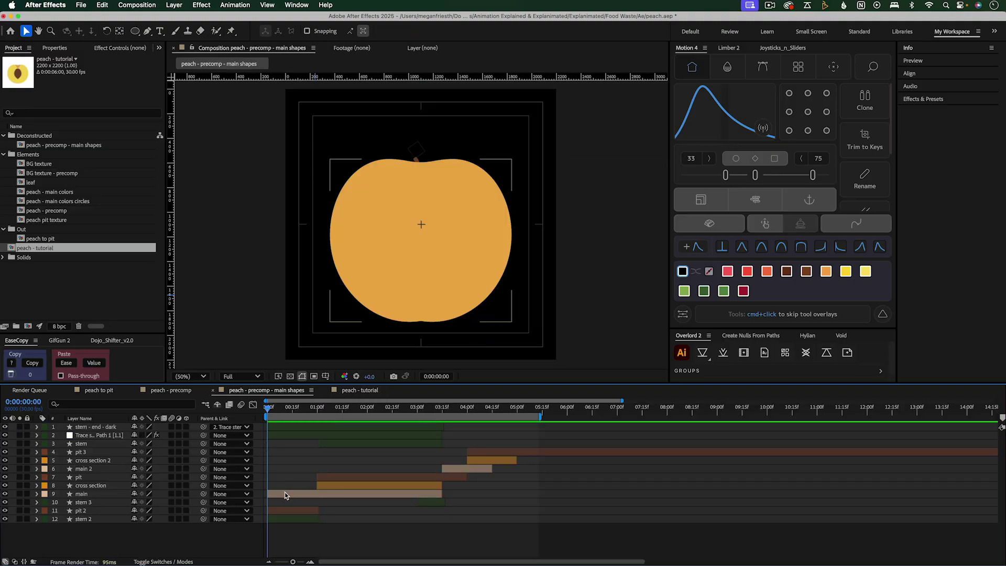
left_click(285, 492)
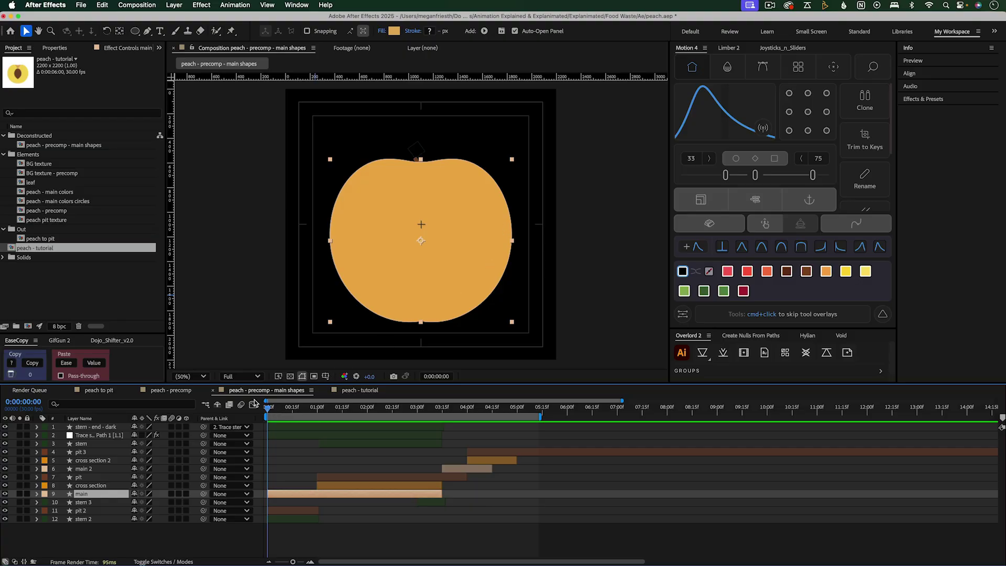
left_click_drag(266, 410, 370, 413)
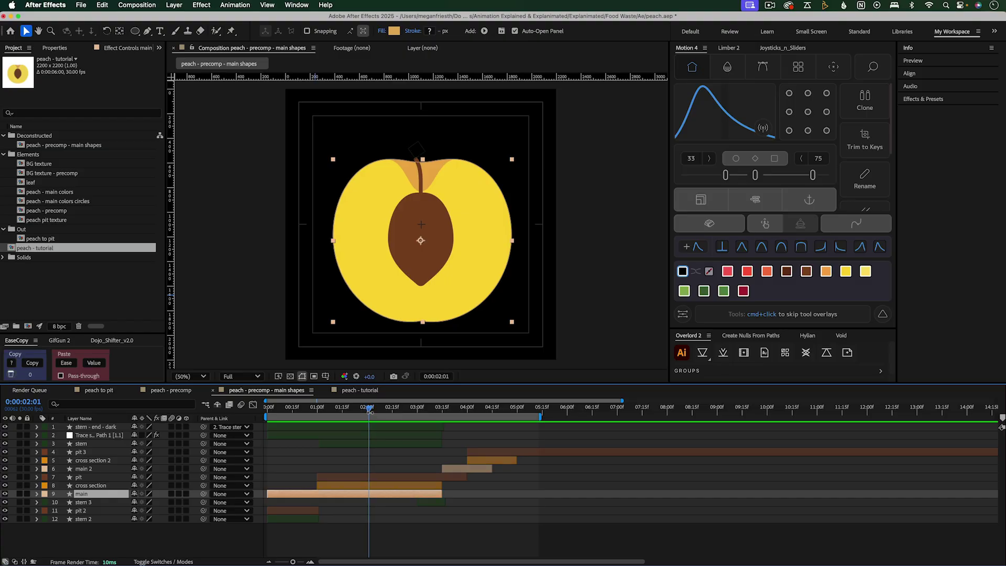
Return to the peach - tutorial composition and expand the main layer's contents down to the Path property of Path 1
left_click(366, 392)
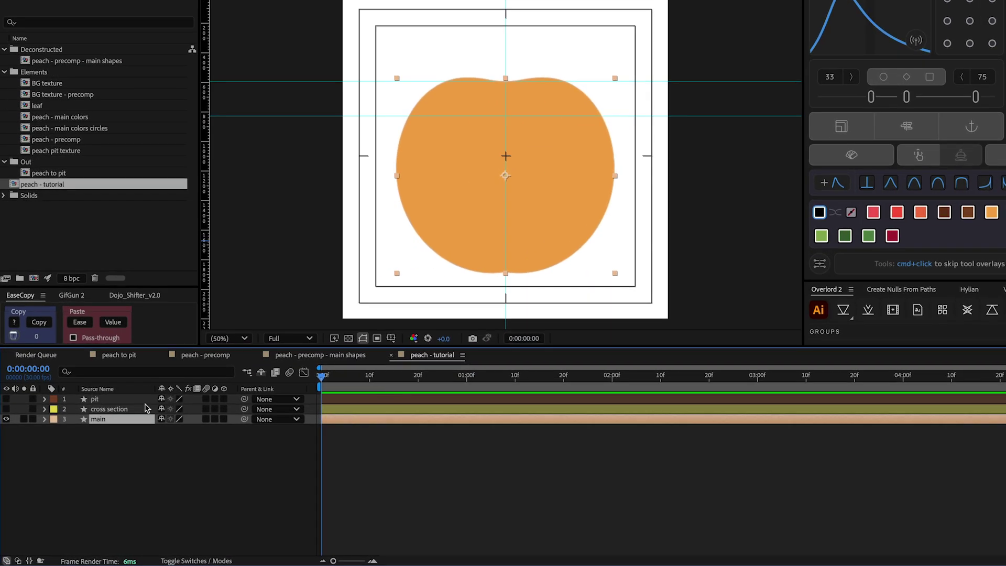
left_click(44, 419)
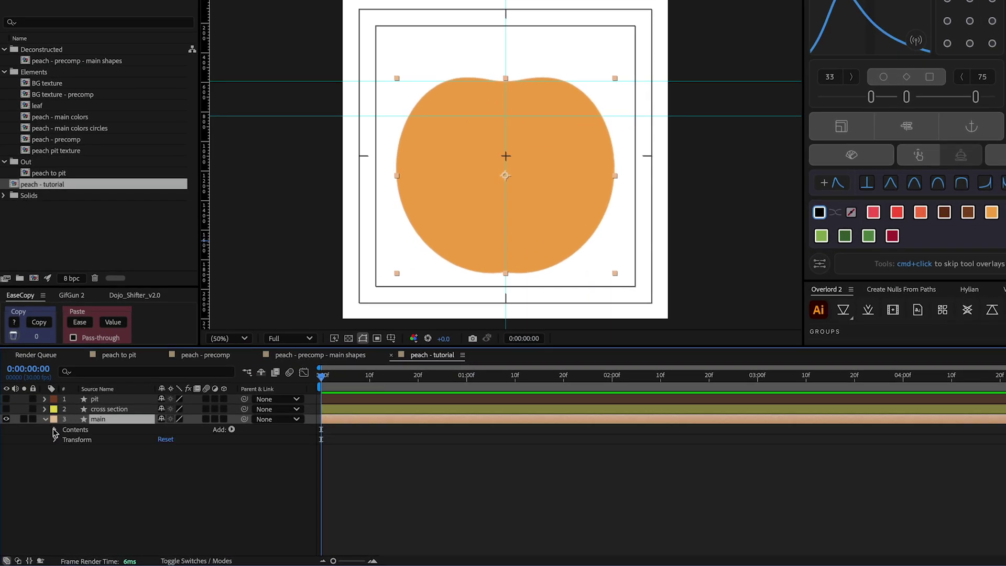
left_click(56, 430)
left_click(65, 440)
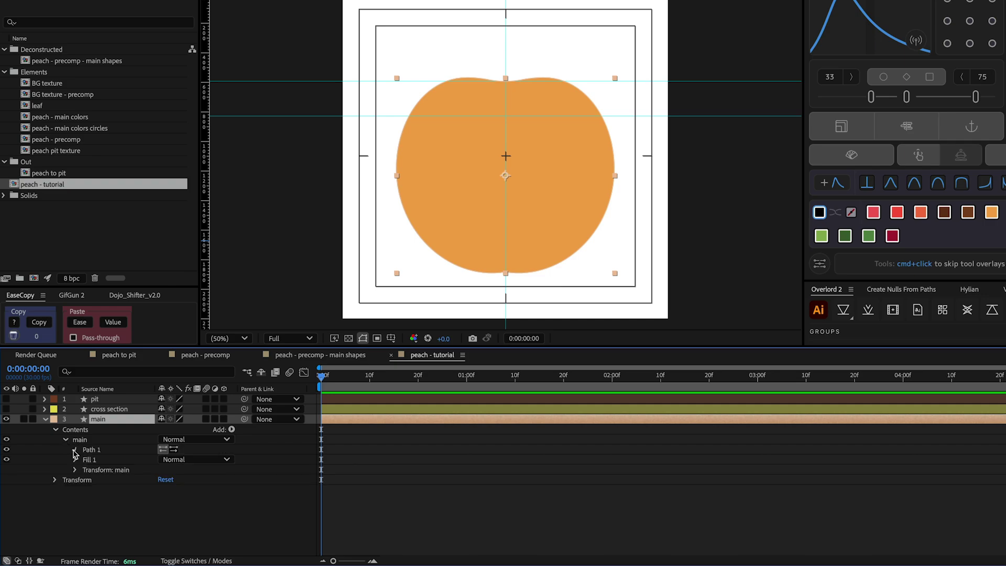
left_click(75, 450)
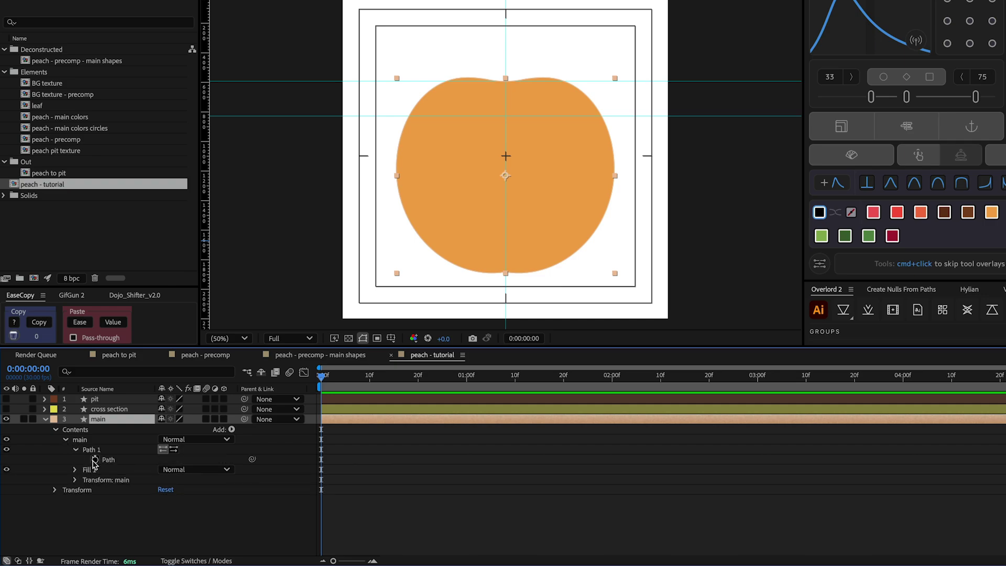
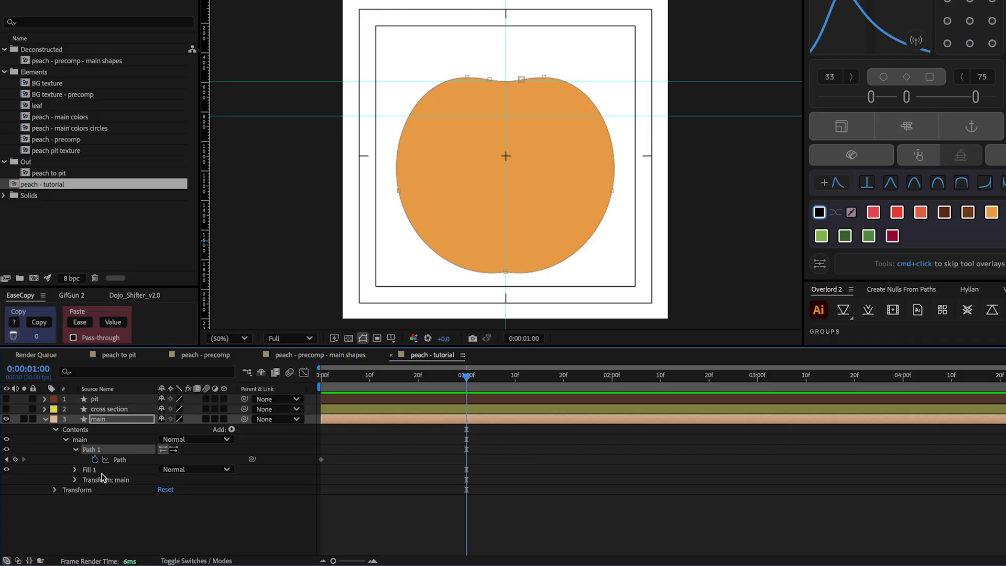
left_click(115, 460)
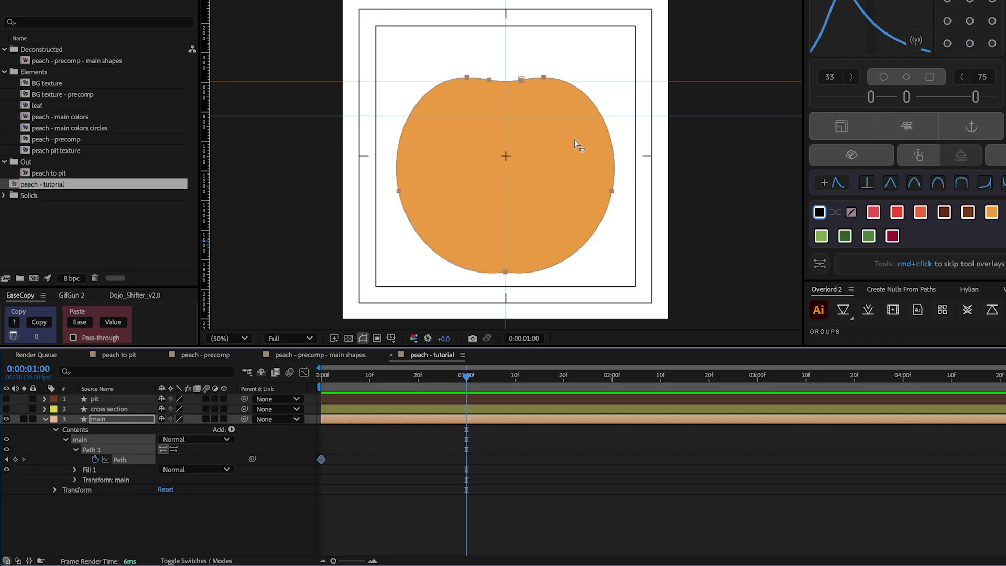
left_click_drag(610, 192, 552, 191)
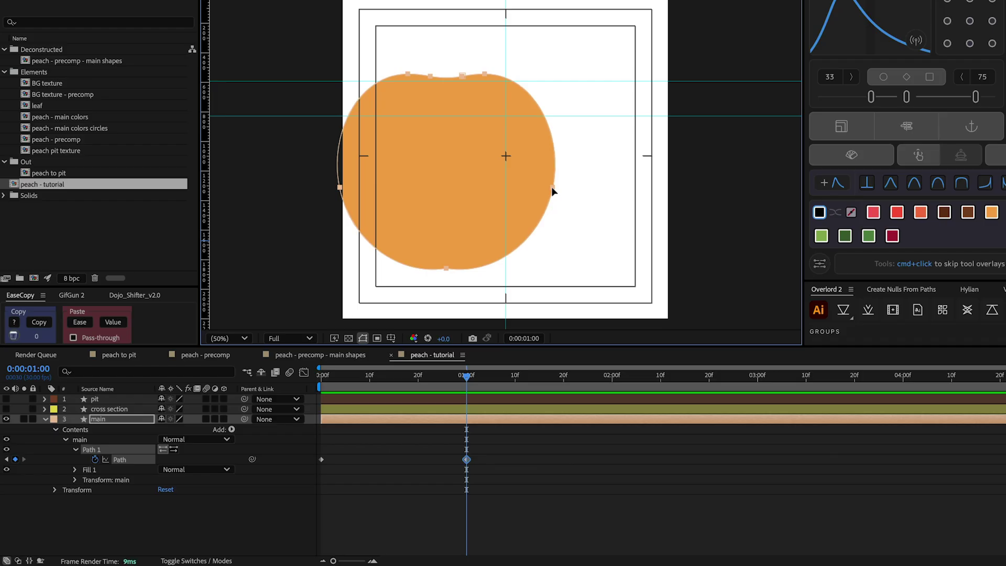
key("super+z")
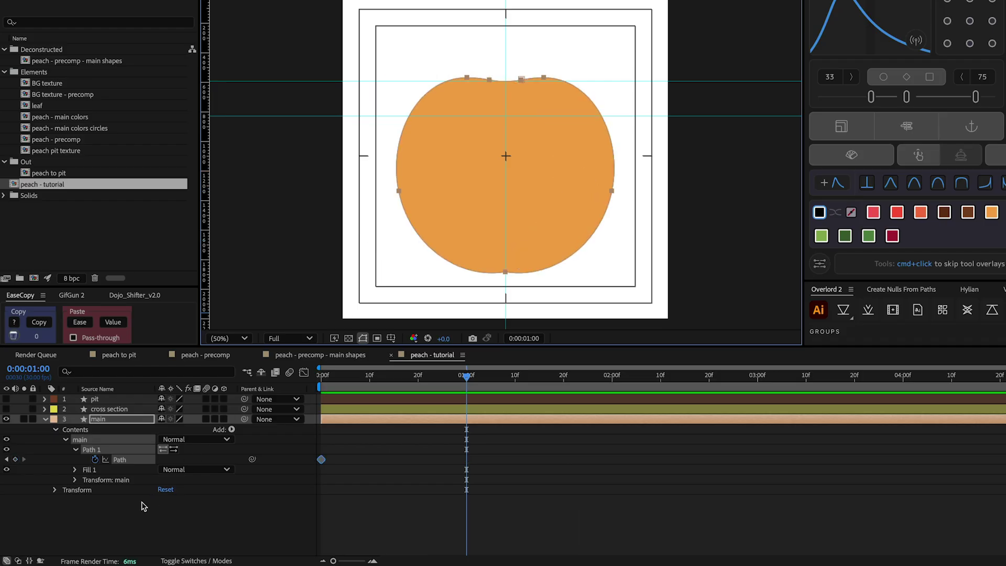
Select Path 1 and, at 0:00:01:00, move the peach's right side vertex horizontally onto the vertical center guide
left_click(49, 462)
left_click(95, 450)
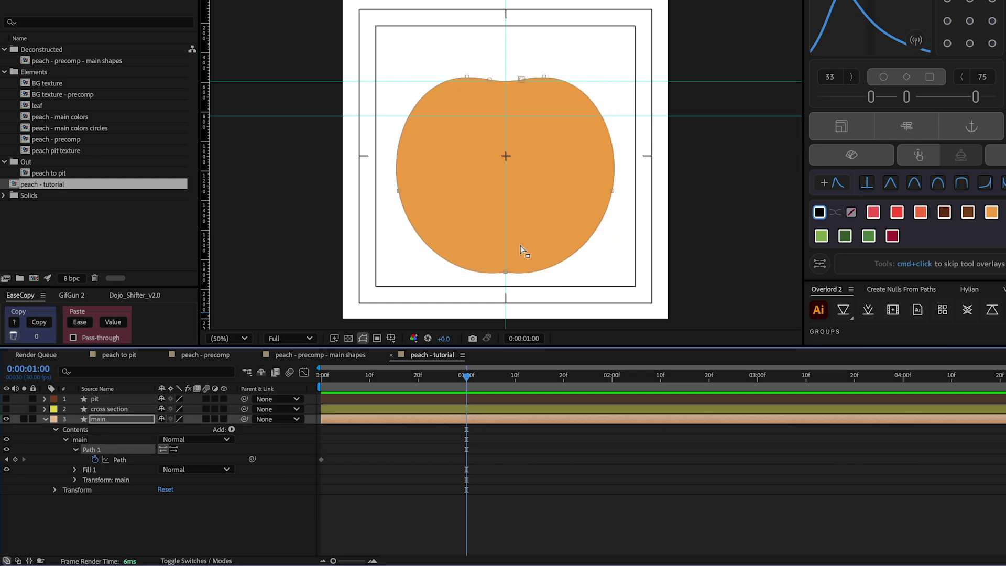
left_click(613, 192)
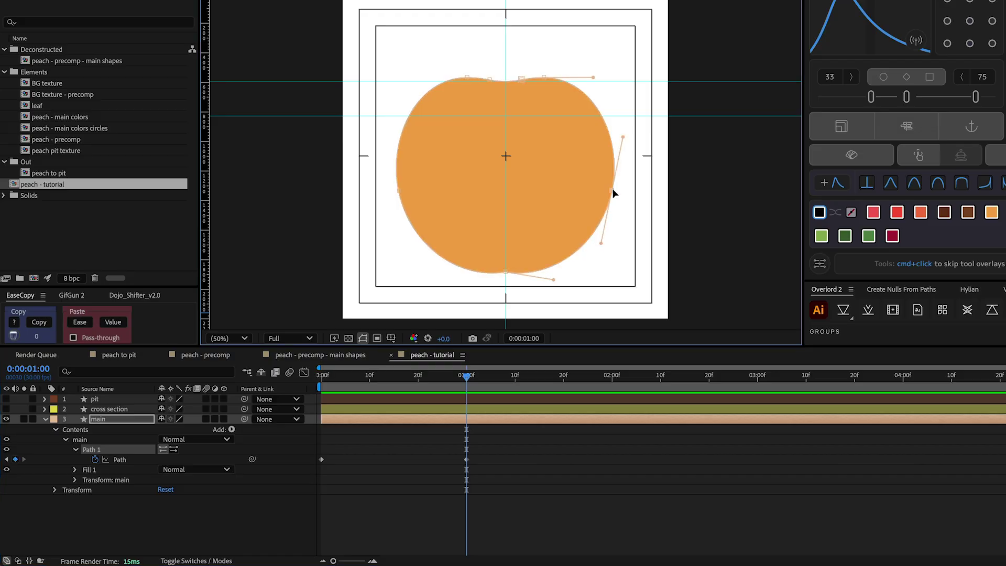
left_click_drag(613, 192, 505, 191)
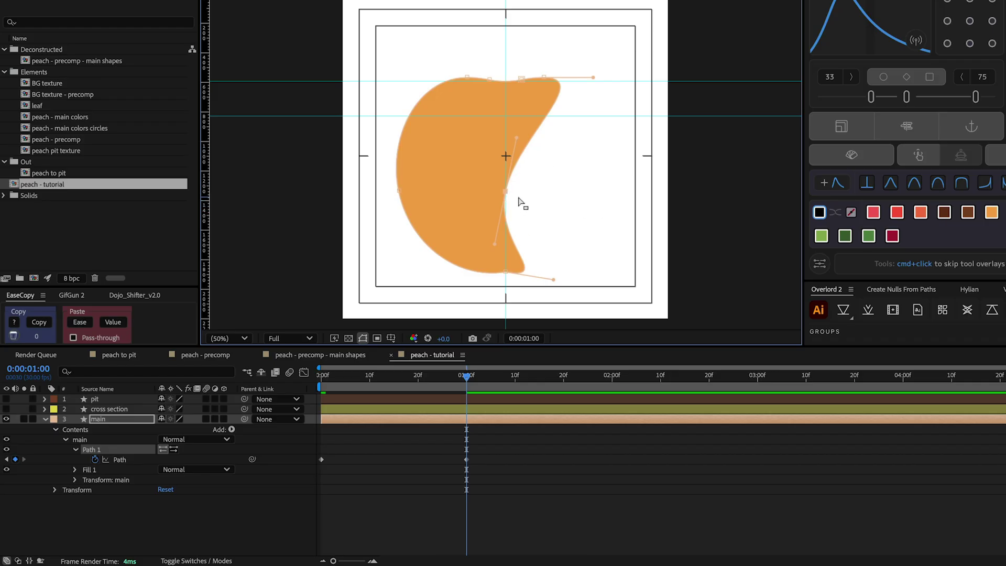
Align the moved vertex's handles vertically along the center guide and retract the bottom vertex's right-hand handle into its point
scroll(520, 202, "up", 2)
scroll(519, 210, "up", 2)
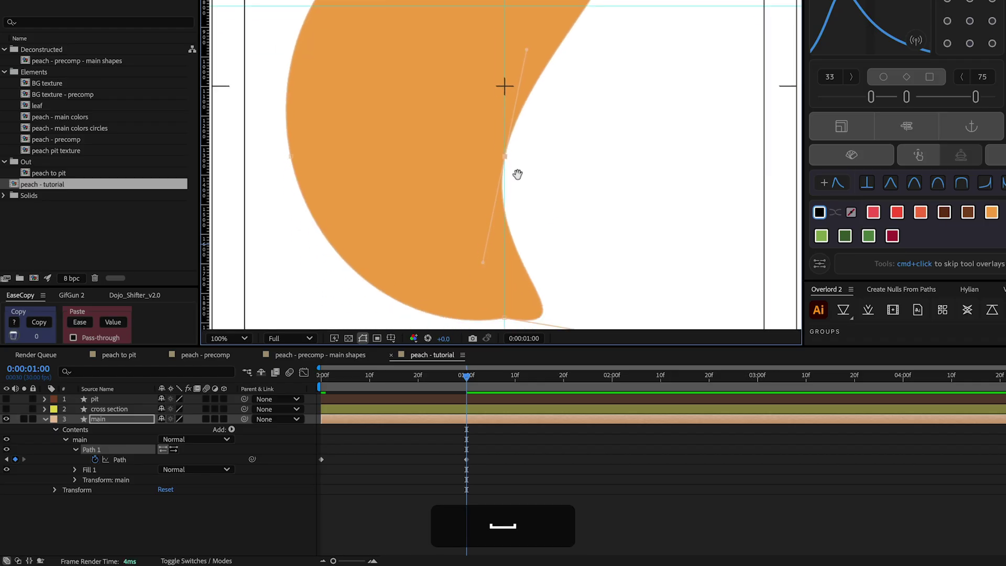
left_click(503, 157)
scroll(527, 177, "down", 2)
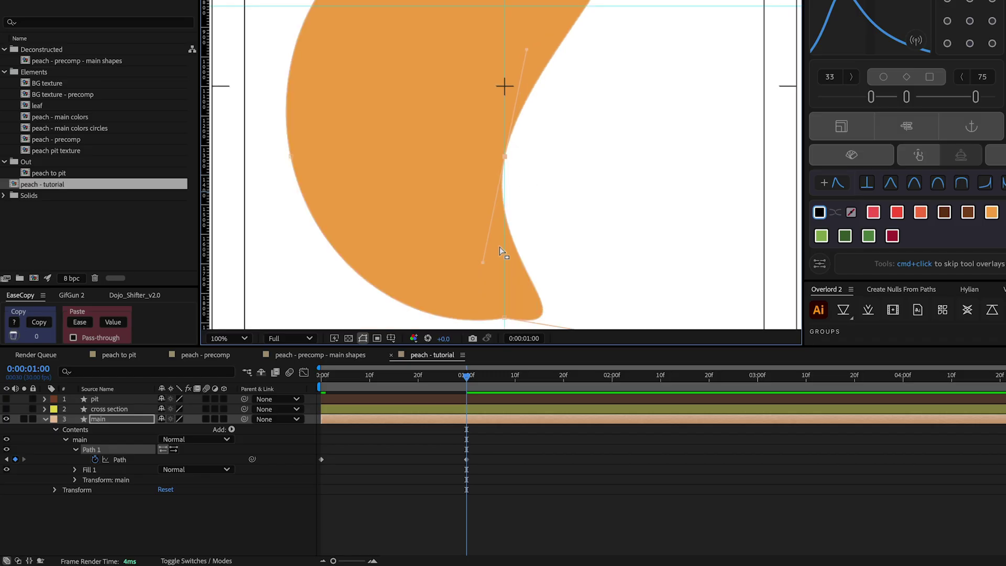
left_click_drag(482, 262, 503, 265)
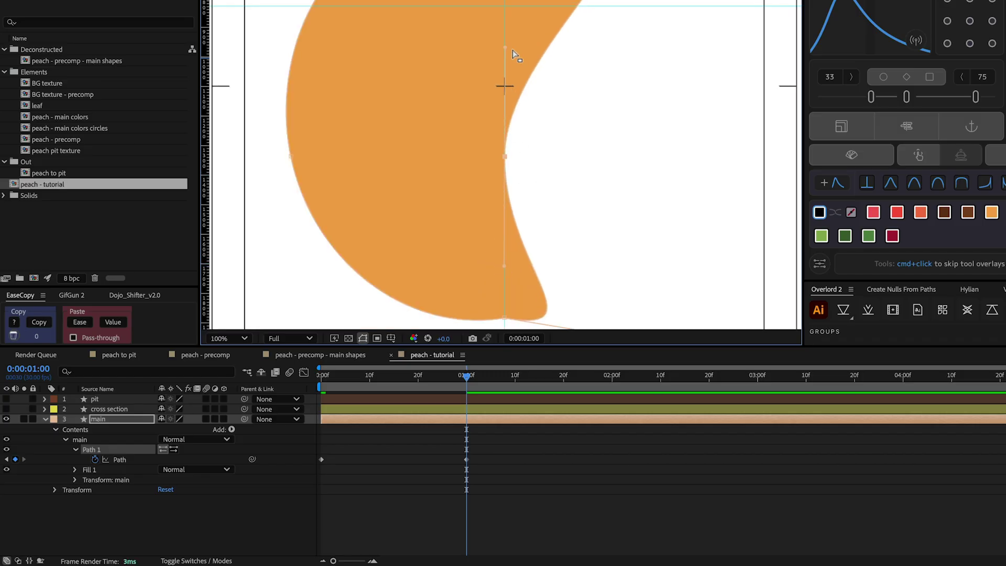
left_click_drag(590, 307, 477, 235)
left_click(479, 236)
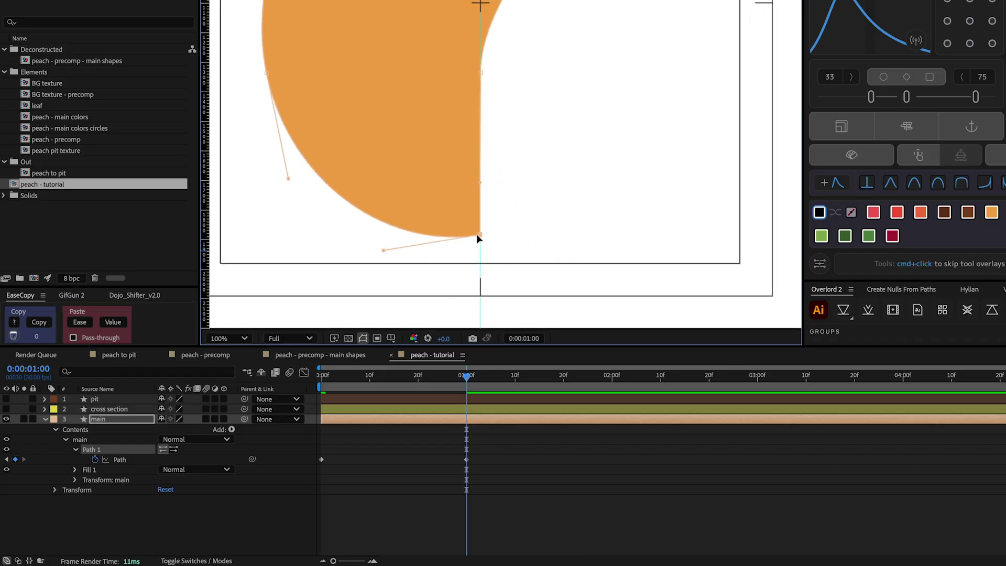
Move the vertex just right of the peach's upper dip onto the intersection of the center guide and upper horizontal guide
left_click_drag(534, 45, 529, 241)
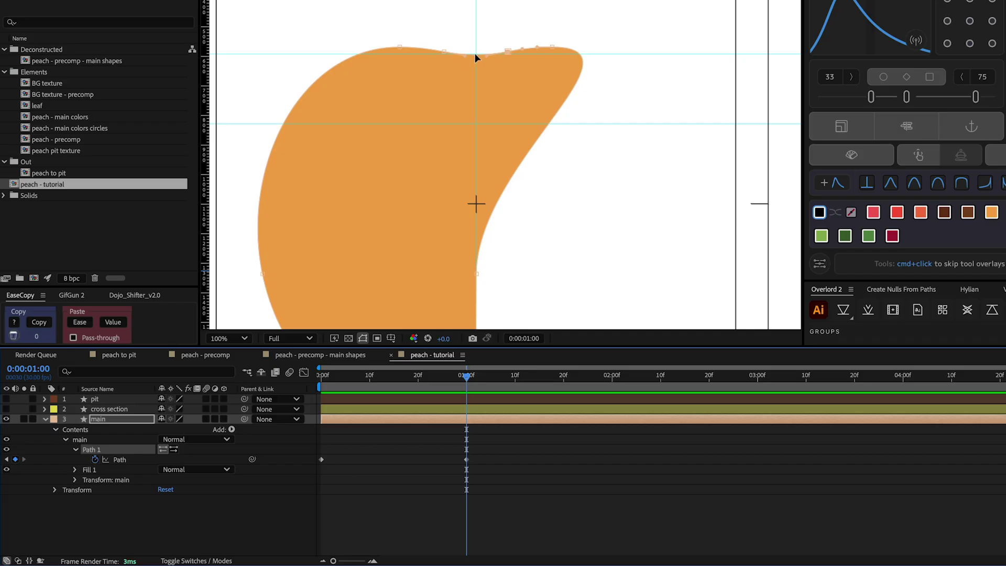
key("period")
left_click_drag(483, 18, 537, 217)
left_click_drag(567, 146, 495, 156)
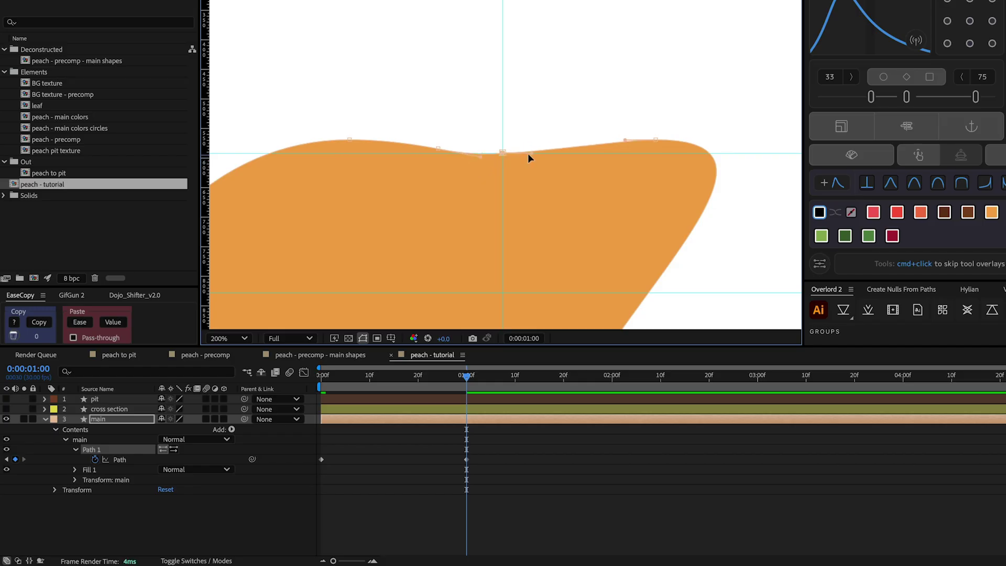
scroll(504, 152, "down", 1)
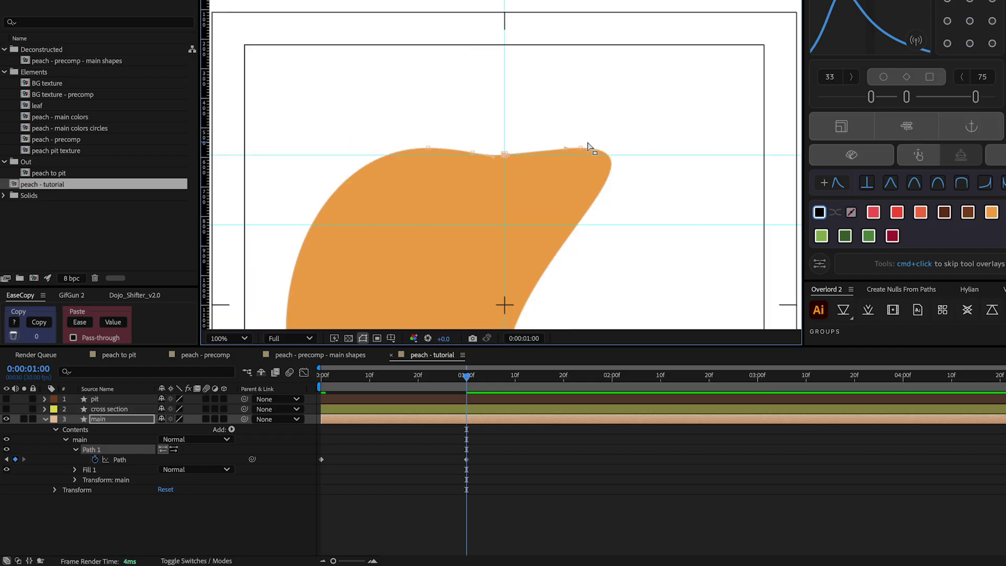
Move the upper right vertex onto the same guide intersection and retract its long handle into the point
scroll(652, 137, "up", 4)
scroll(716, 128, "down", 2)
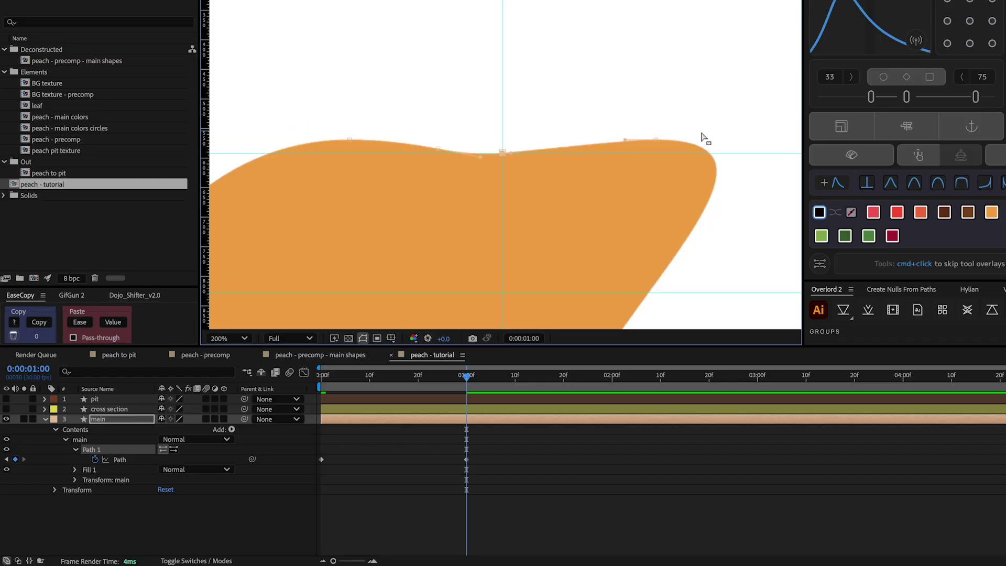
left_click_drag(604, 144, 500, 156)
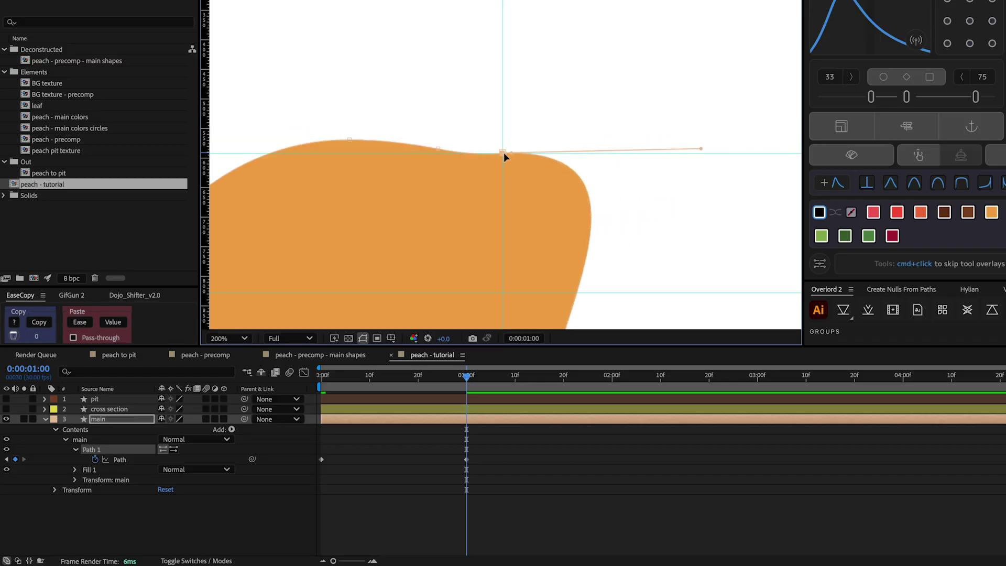
left_click_drag(701, 149, 505, 154)
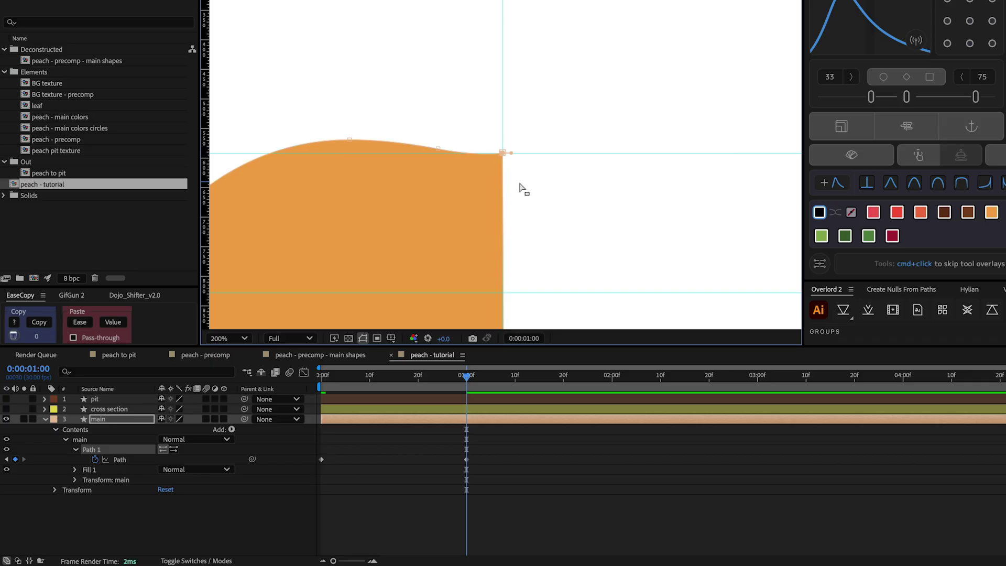
Nudge the side vertex and its upper handle exactly onto the vertical center guide to straighten the half peach's cut edge
key("space")
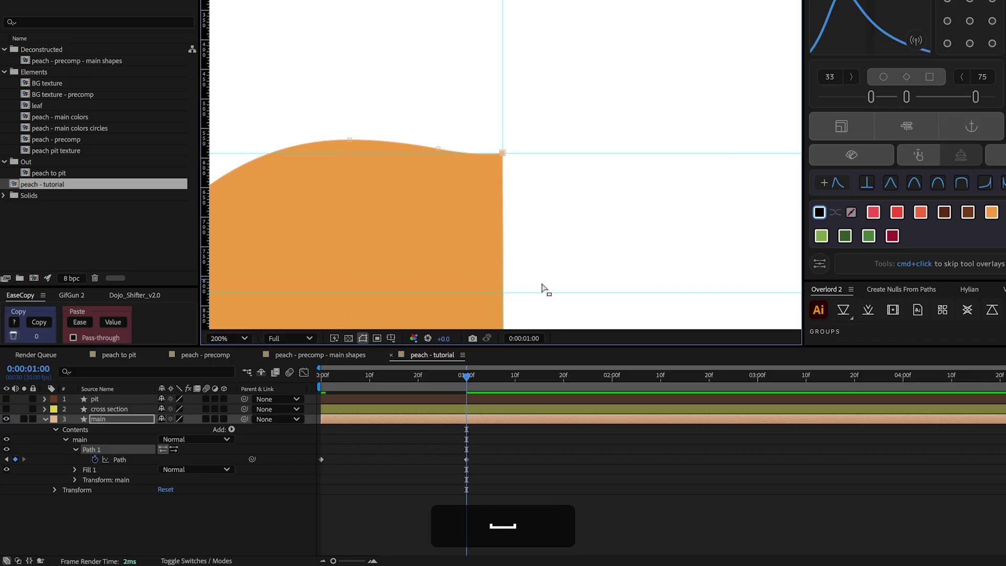
left_click_drag(541, 288, 556, 93)
left_click_drag(532, 247, 528, 137)
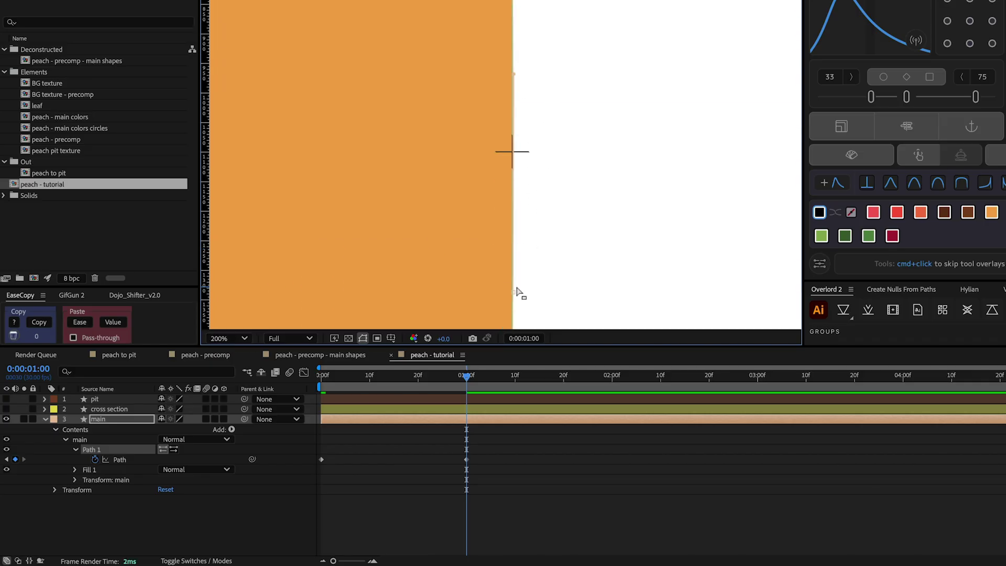
left_click_drag(511, 74, 511, 75)
key("space")
left_click_drag(551, 251, 535, 86)
left_click_drag(497, 126, 496, 126)
scroll(496, 125, "down", 1)
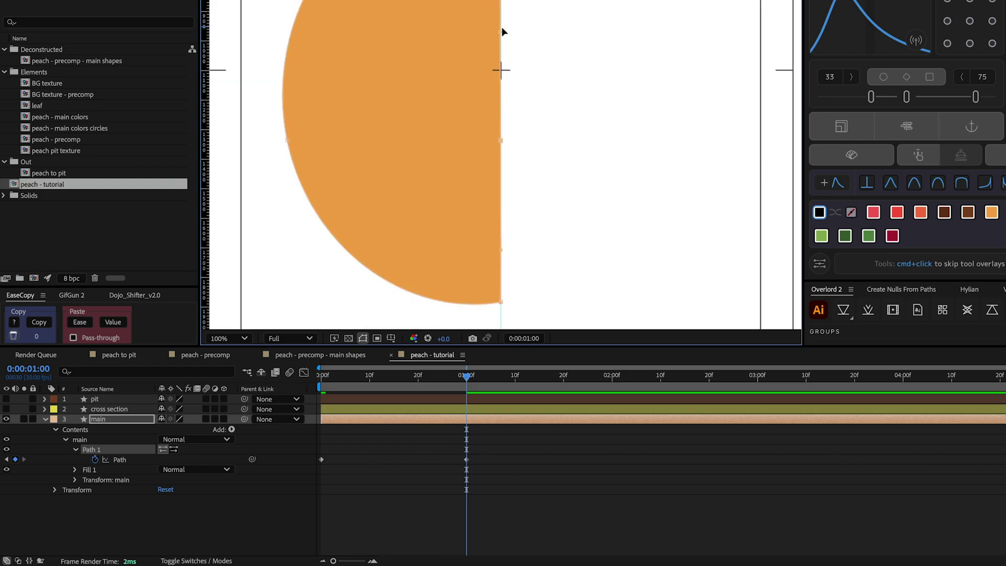
Show the whole composition at 50% and preview the main shape's path animation from the start
left_click(243, 338)
left_click(231, 102)
left_click_drag(466, 375, 303, 376)
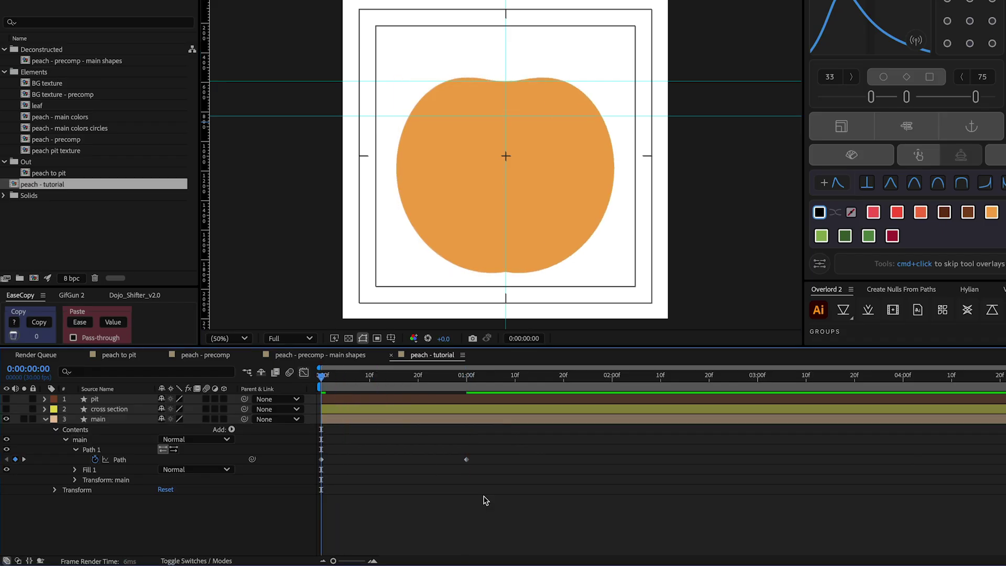
key("space")
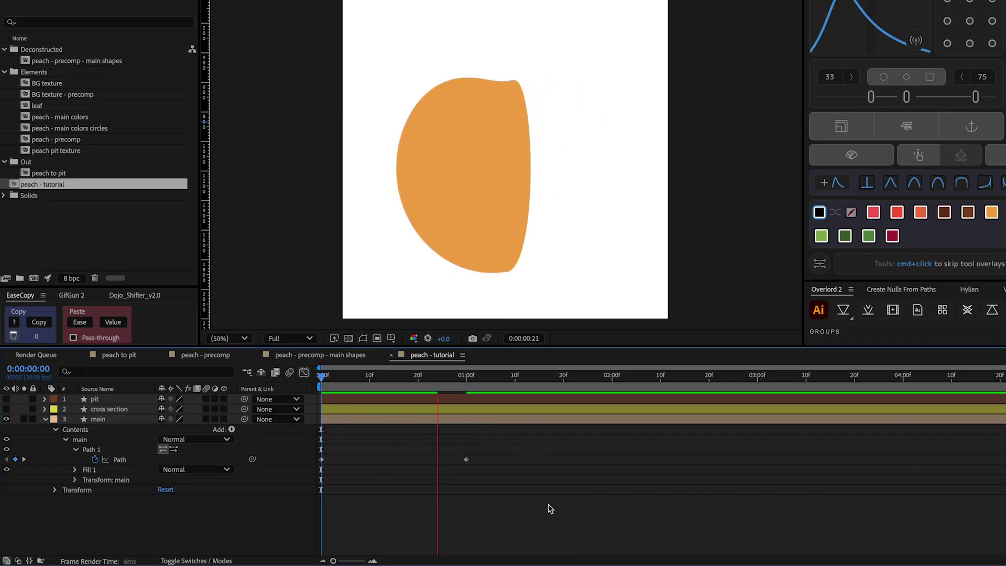
key("space")
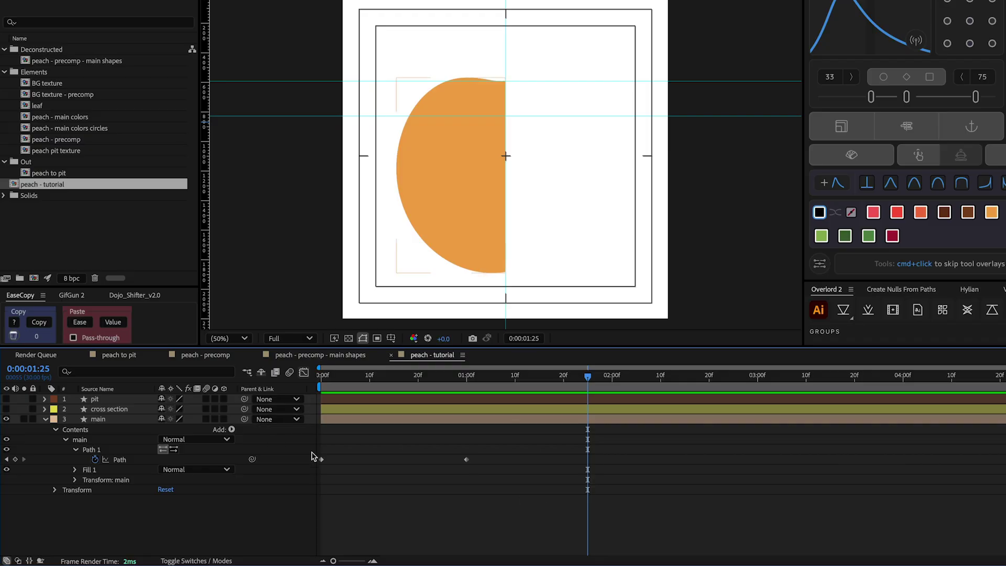
Copy the main layer's first Path keyframe and paste it at 0:00:02:00
left_click(407, 420)
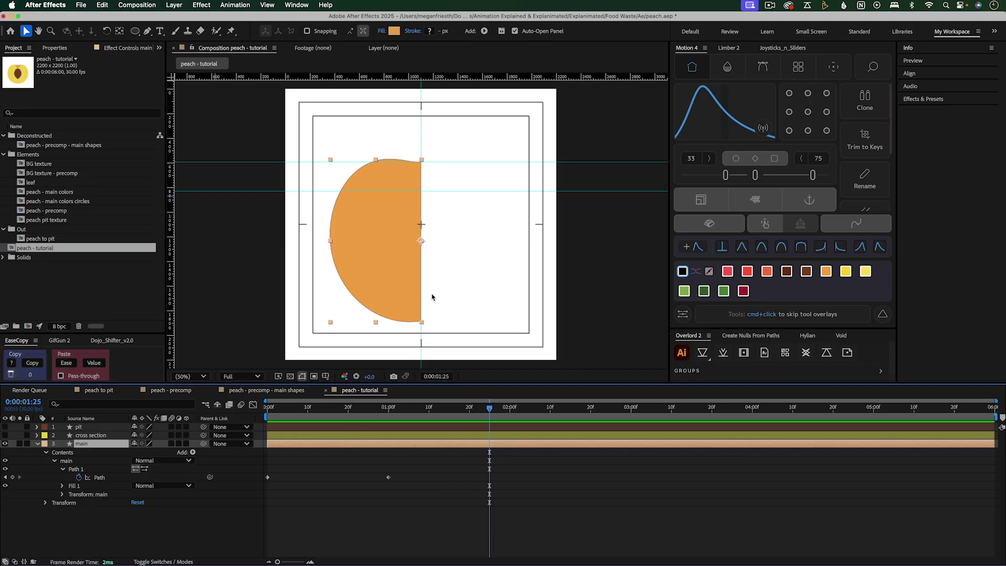
left_click(389, 409)
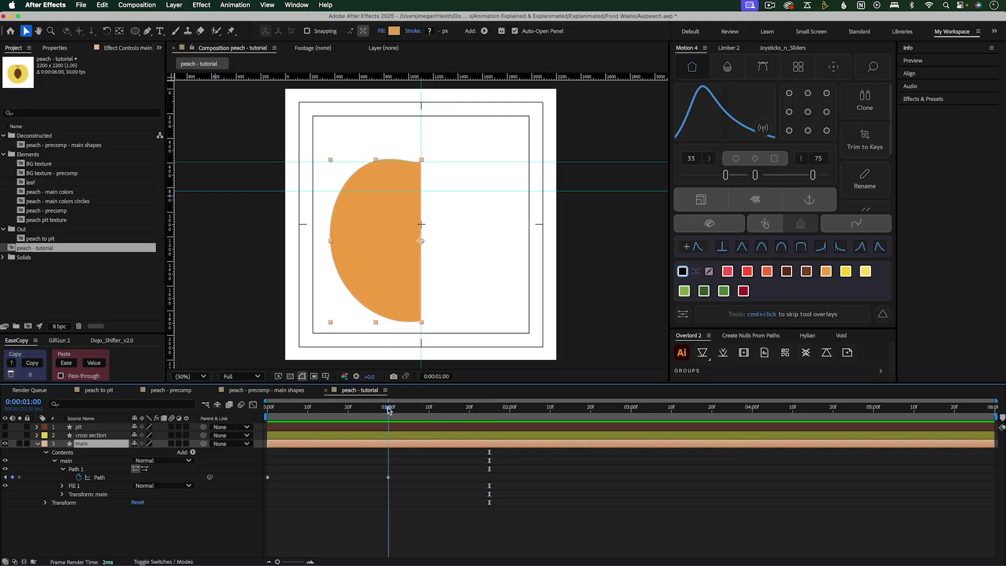
left_click_drag(388, 410, 510, 415)
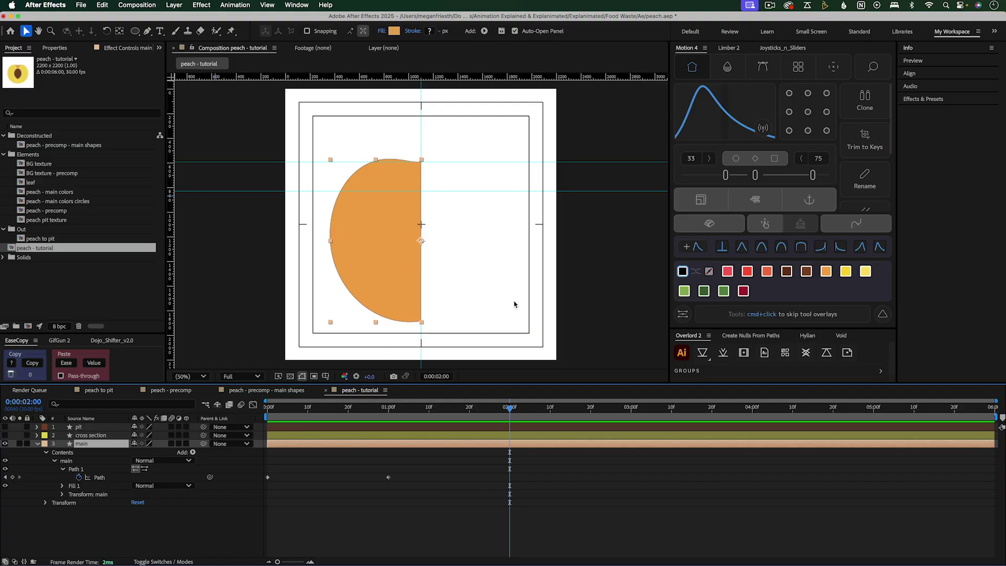
left_click_drag(294, 473, 257, 491)
key("super+v")
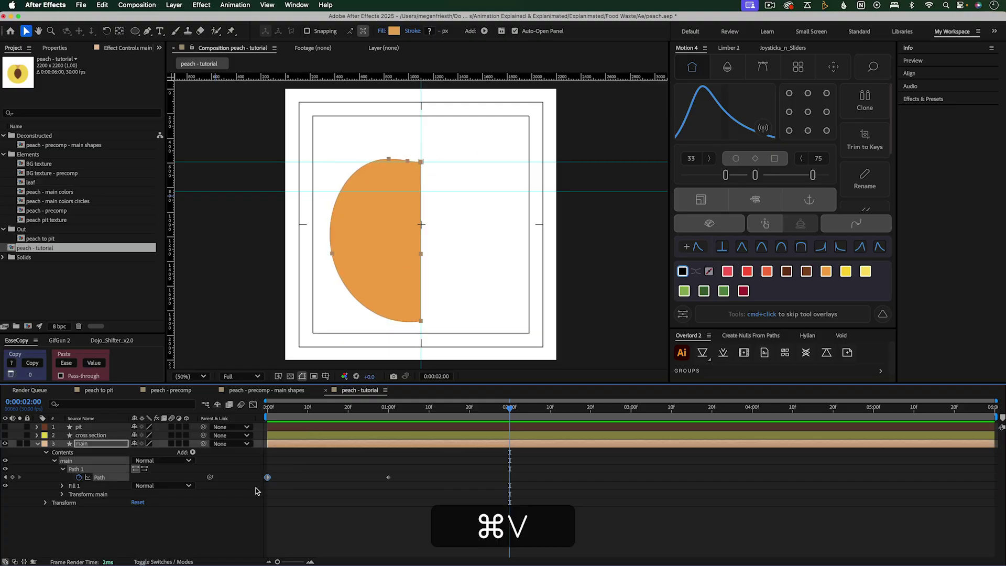
left_click(318, 492)
Play the animation from the start to check the peach closing to half and opening back to full
left_click_drag(277, 411, 266, 411)
key("space")
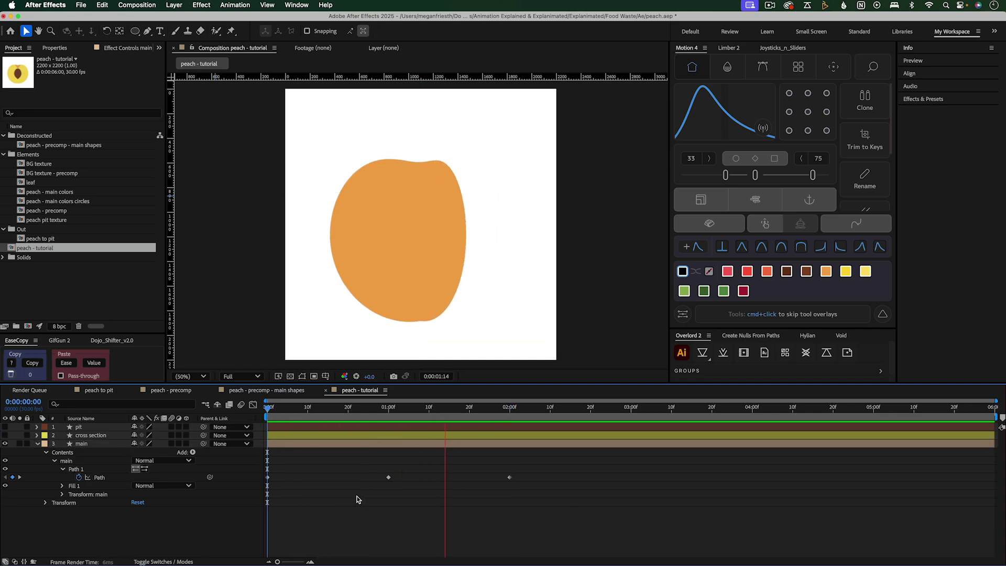
key("space")
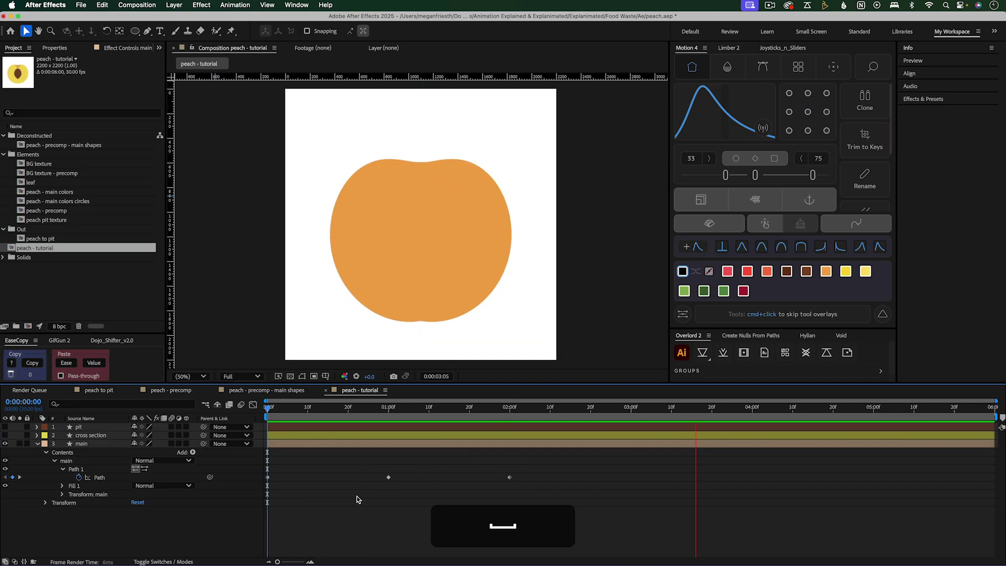
Make the cross section layer visible and scrub its reference in peach - precomp - main shapes from 0:00:01:00 to 0:00:02:00
left_click(441, 434)
left_click(4, 435)
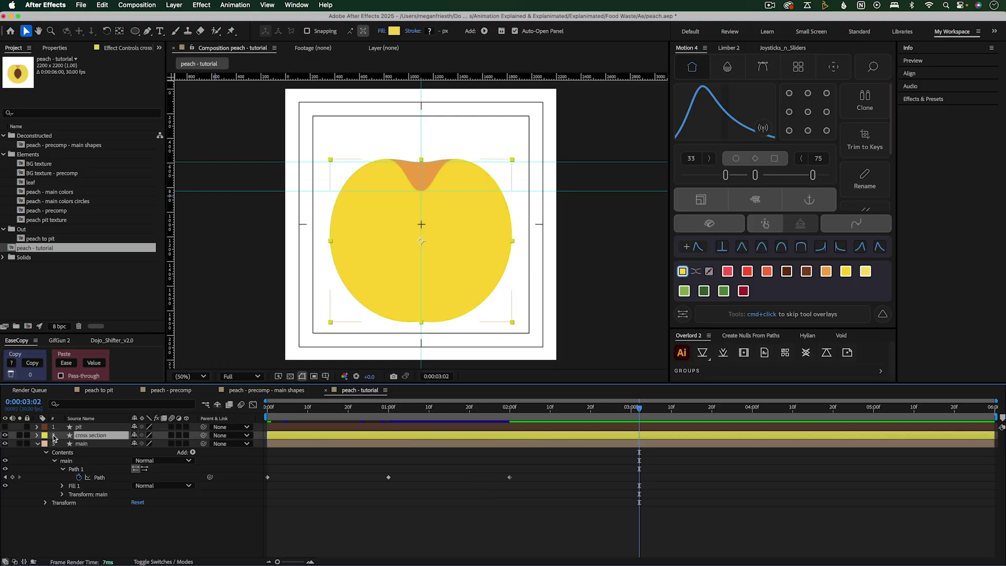
left_click(266, 389)
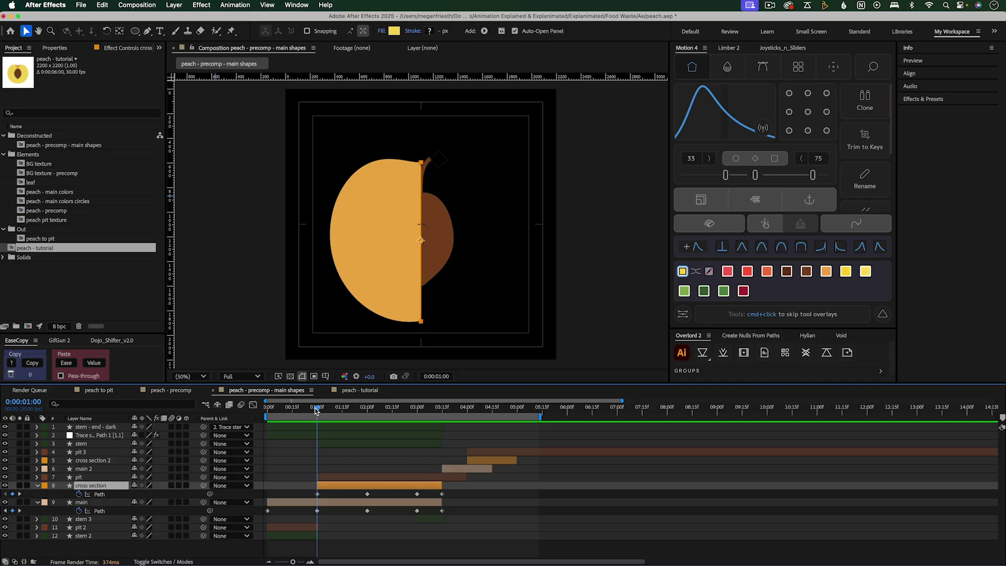
left_click_drag(318, 407, 367, 411)
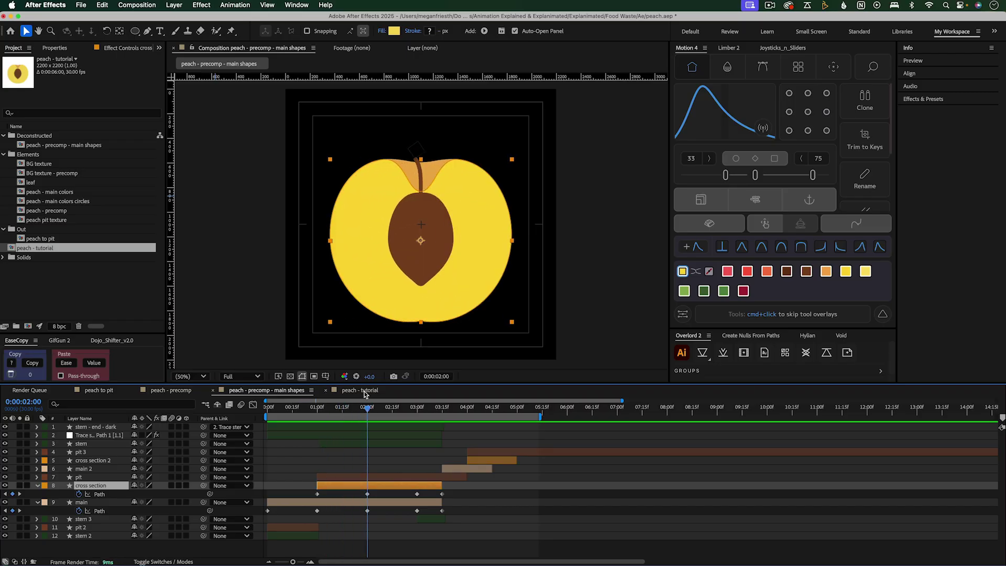
Return to the peach - tutorial composition and start the cross section layer at 0:00:01:00
left_click(364, 392)
left_click(387, 409)
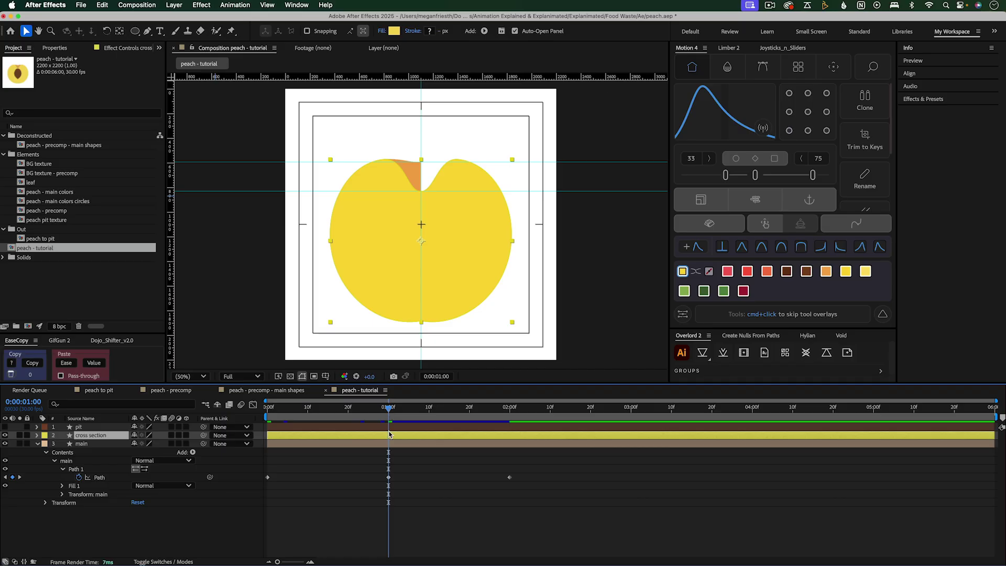
key("[")
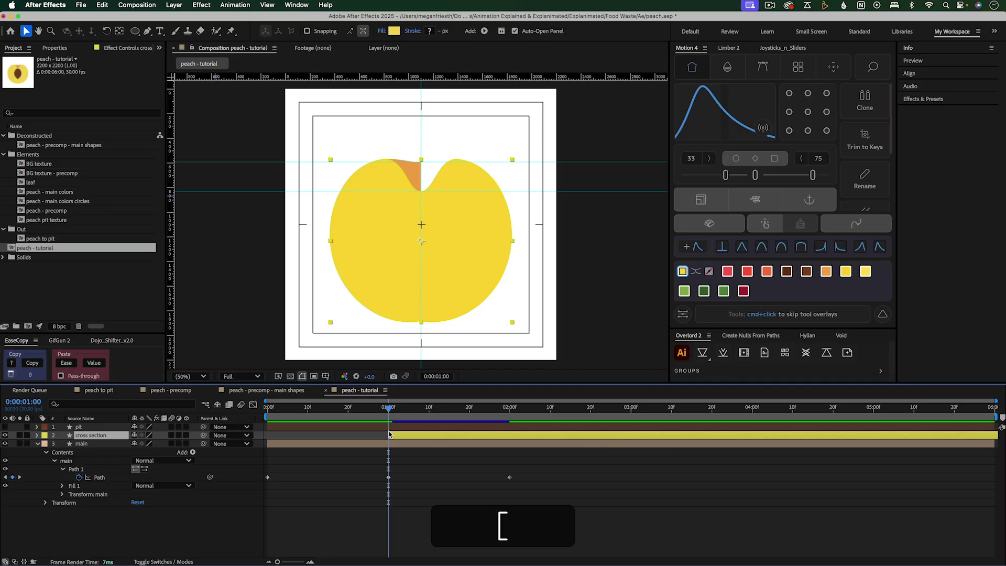
Set a Path keyframe for the cross section layer's Path 1 at 0:00:02:00
left_click(509, 410)
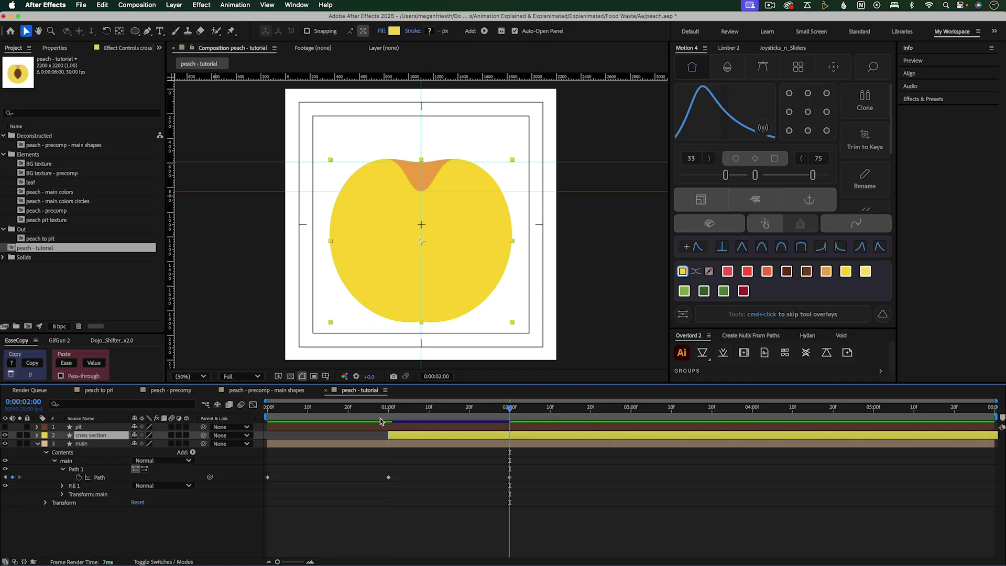
left_click(37, 435)
left_click(50, 446)
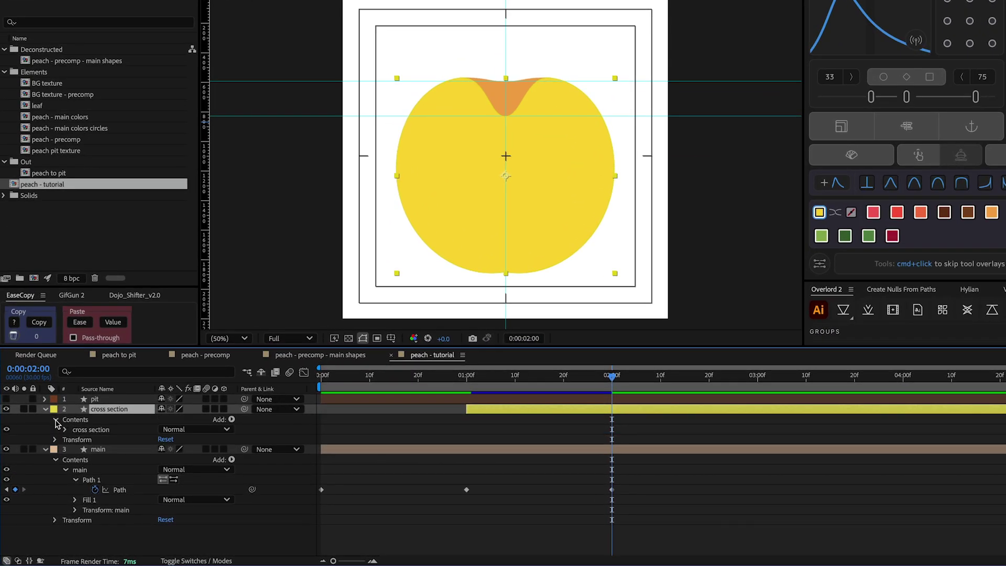
left_click(66, 430)
left_click(76, 439)
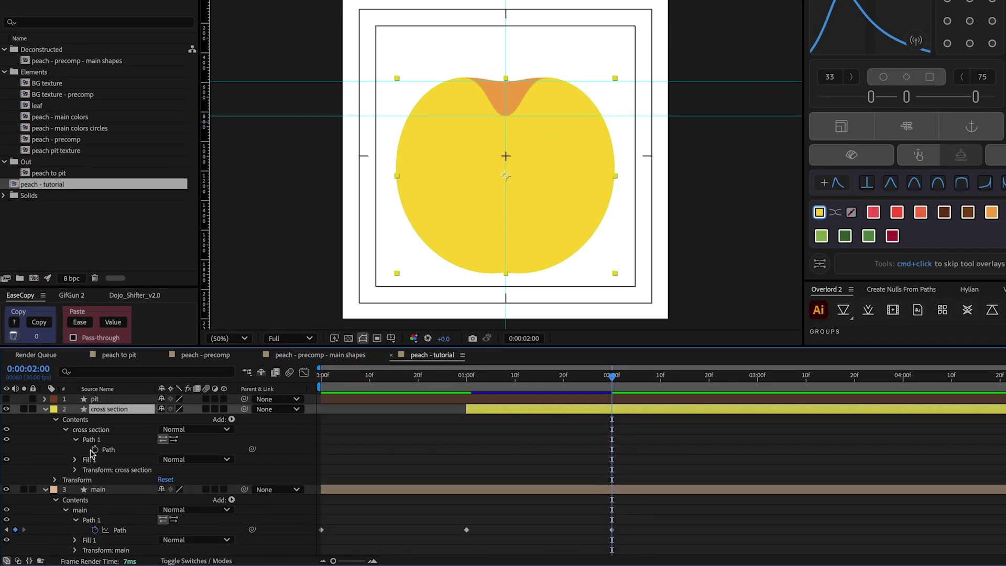
left_click(95, 449)
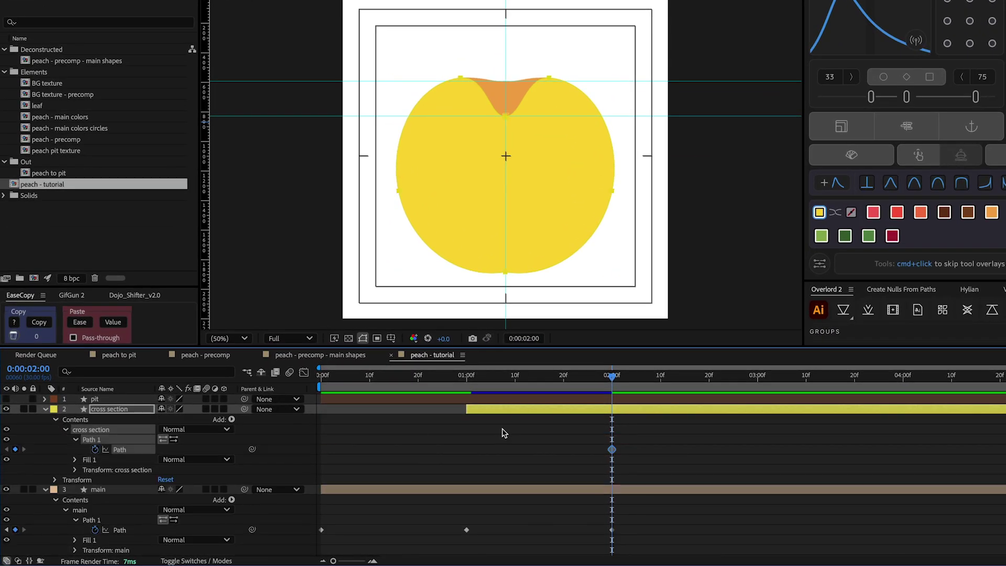
At 0:00:01:00, move the cross section path's left point onto the vertical centre guide and retract the left handles of its bottom and notch points
left_click(466, 376)
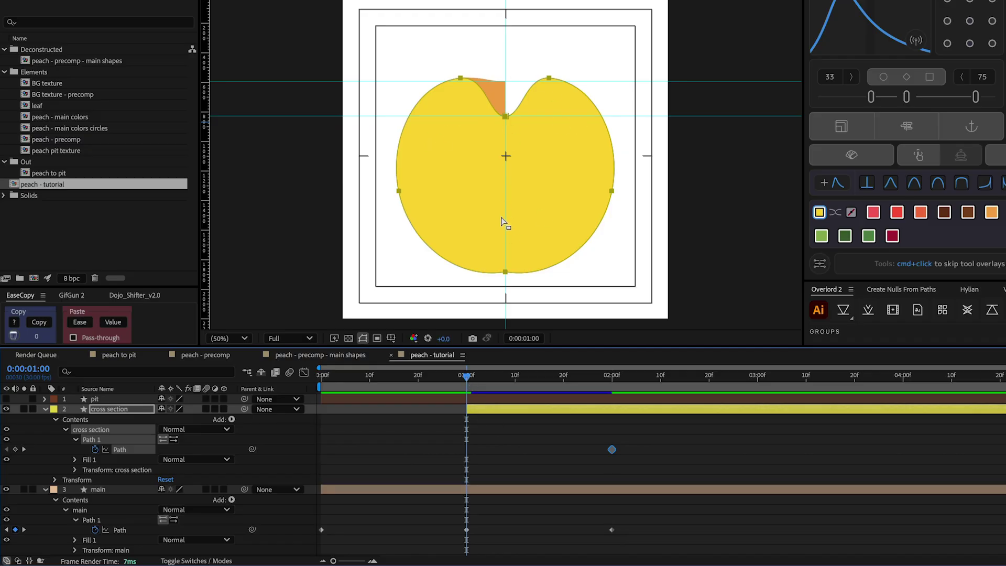
left_click(51, 461)
left_click(90, 440)
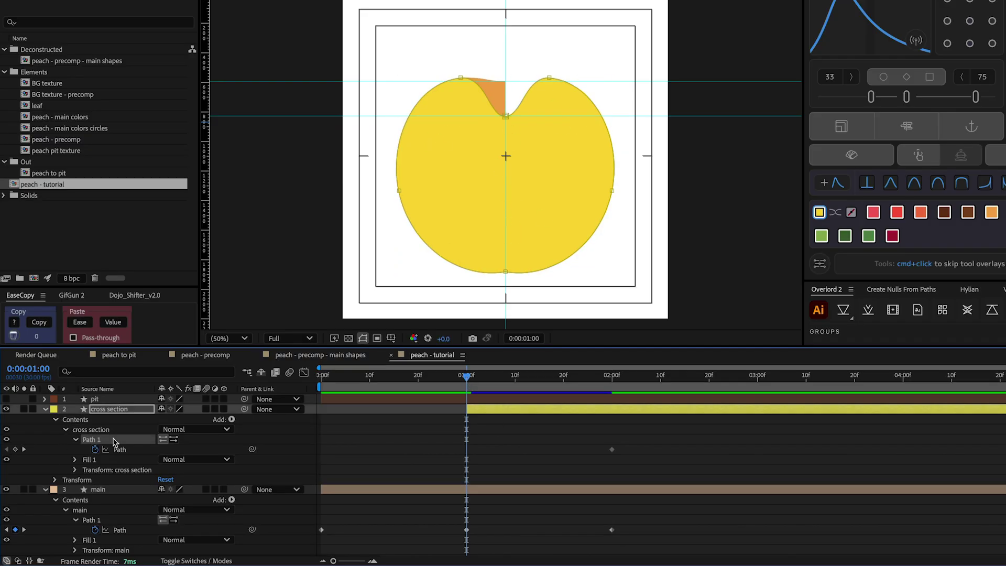
left_click_drag(399, 191, 504, 191)
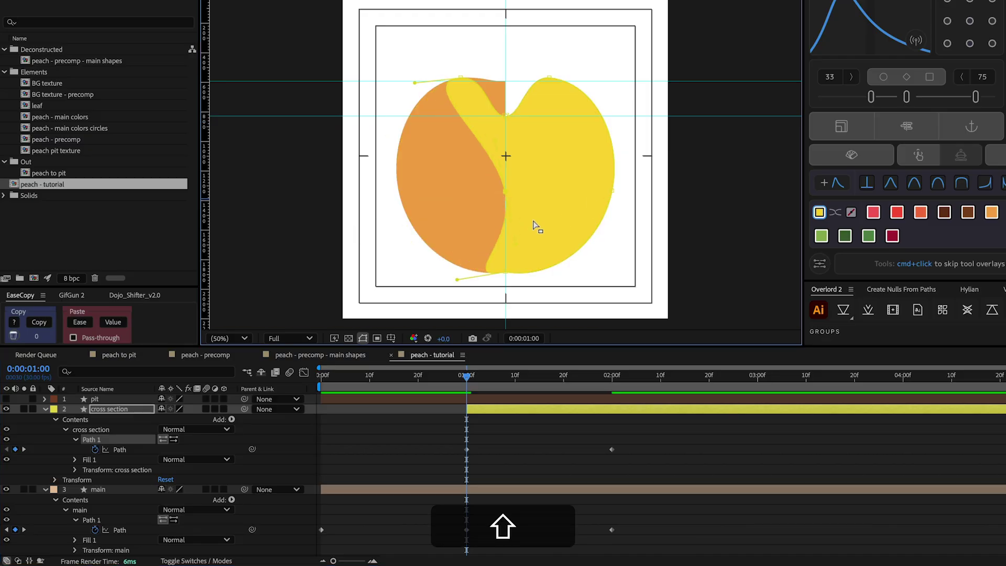
left_click_drag(458, 279, 507, 273)
left_click(506, 271, "alt")
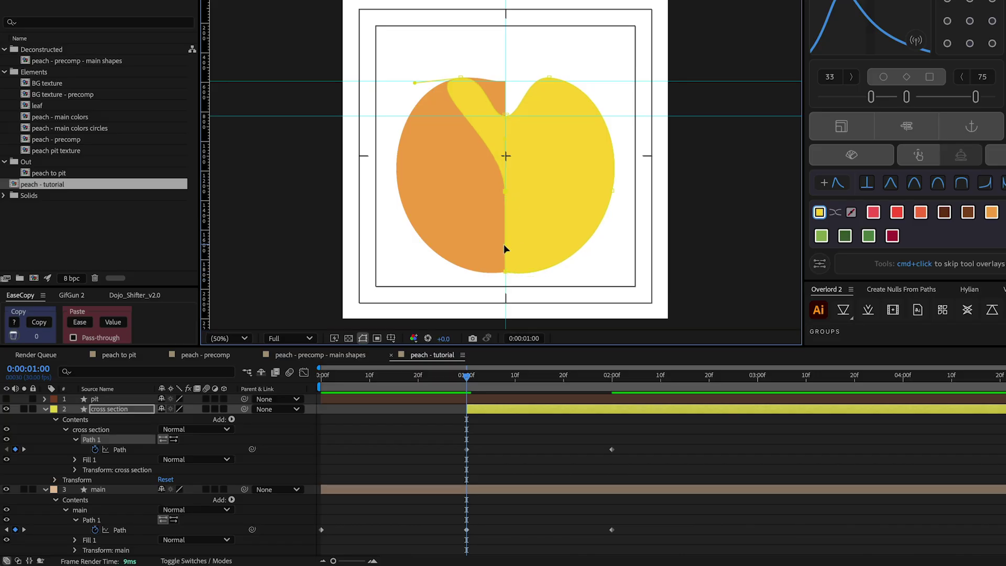
left_click(503, 113)
left_click_drag(487, 115, 504, 116)
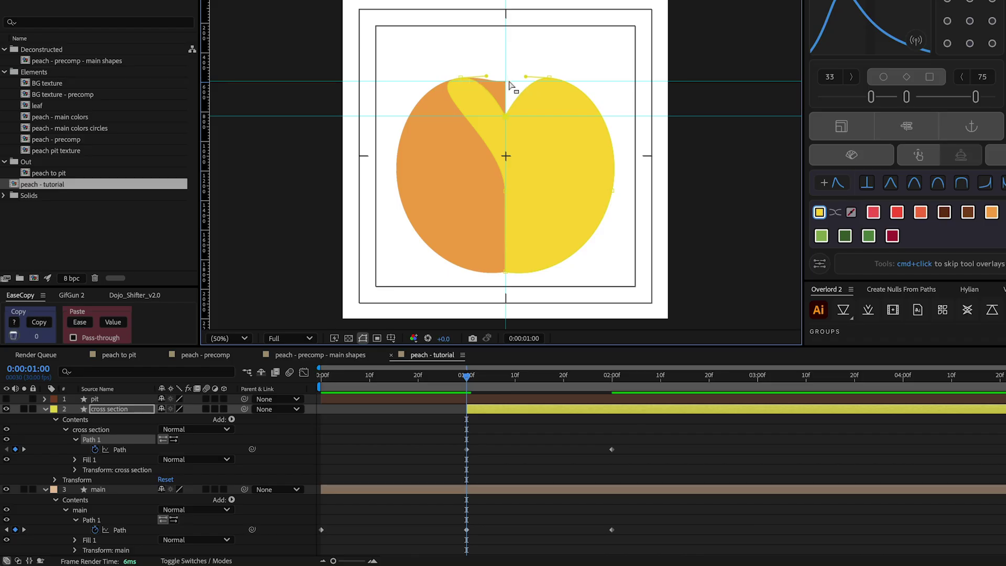
Move the cross section path's upper points to where the centre guide meets the upper horizontal guide, and retract their handles
scroll(506, 84, "up", 1)
left_click_drag(409, 94, 499, 98)
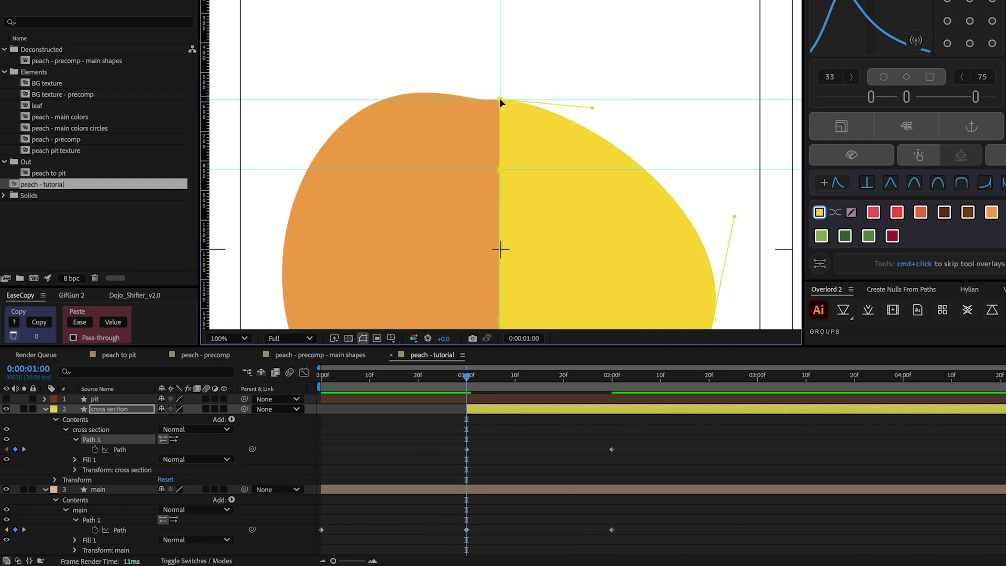
left_click_drag(592, 107, 531, 111)
Move the cross section path's right point and the remaining right-side handles onto the vertical centre guide, collapsing the shape to a line
left_click_drag(564, 210, 496, 37)
left_click_drag(646, 146, 433, 147)
left_click_drag(411, 252, 431, 251)
left_click_drag(529, 324, 432, 307)
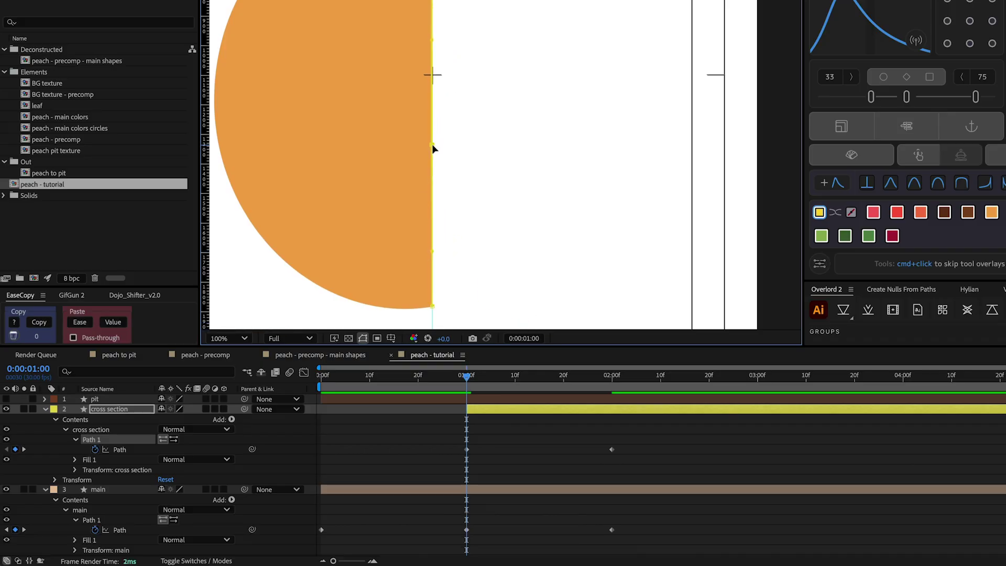
left_click(433, 40)
left_click_drag(432, 252, 433, 254)
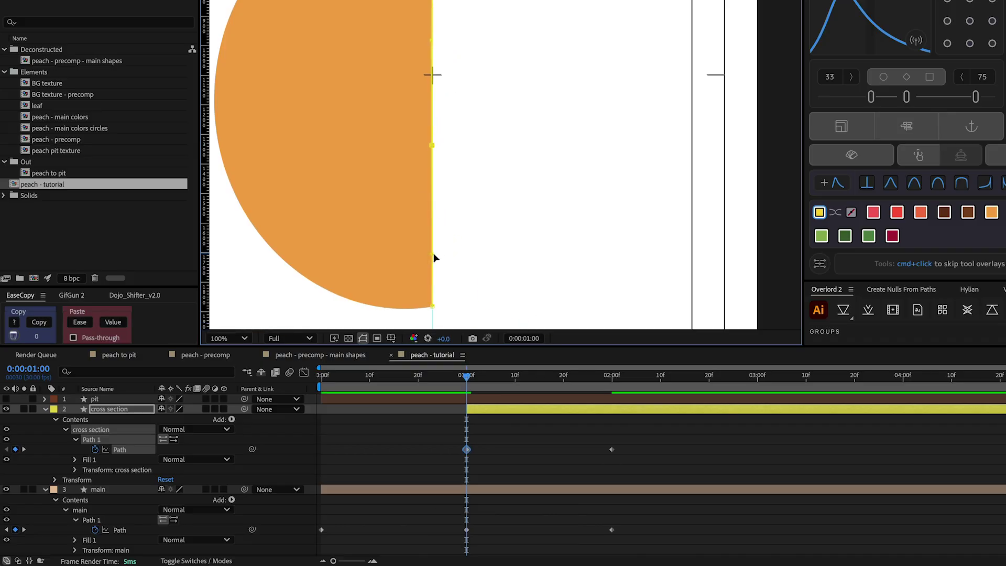
Fit the composition in the viewer and play the animation from the start to check the cross section opening
left_click_drag(457, 54, 507, 177)
left_click(561, 212)
left_click(229, 338)
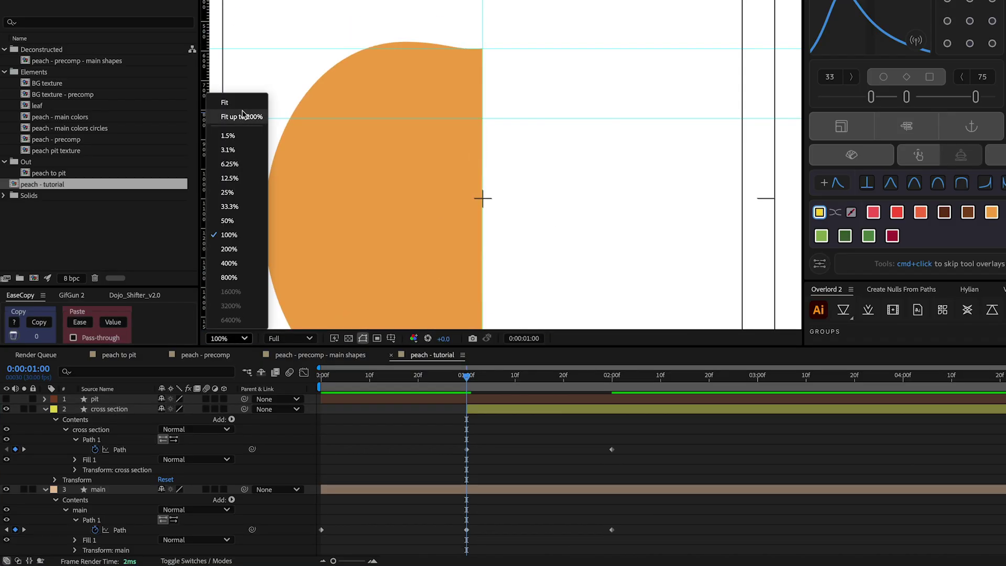
left_click(243, 114)
left_click_drag(350, 378, 320, 377)
key("space")
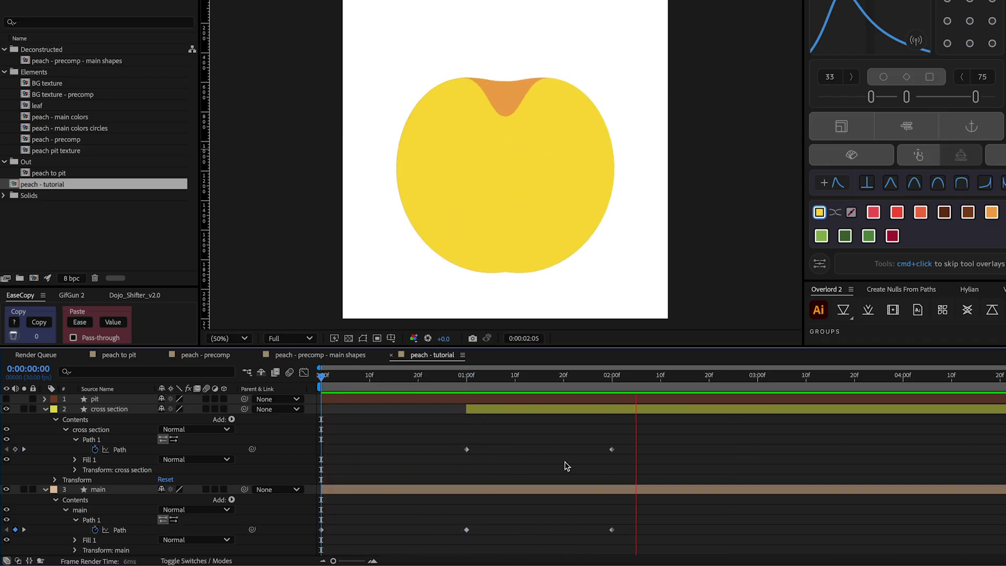
key("space")
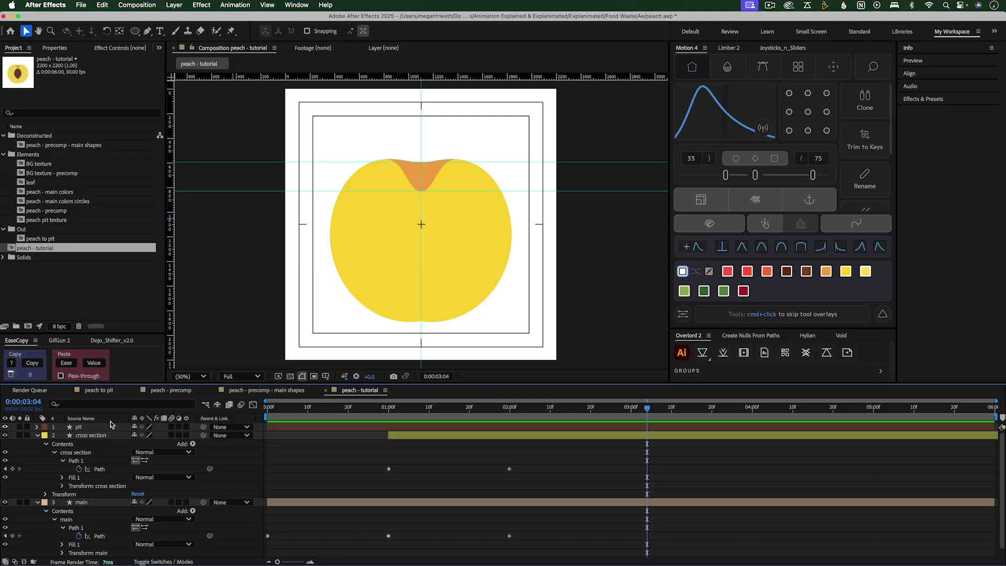
Make the pit layer visible, collapse the cross section and main layers' properties, and move pit below main
left_click(265, 408)
left_click_drag(264, 412, 328, 412)
left_click(90, 432)
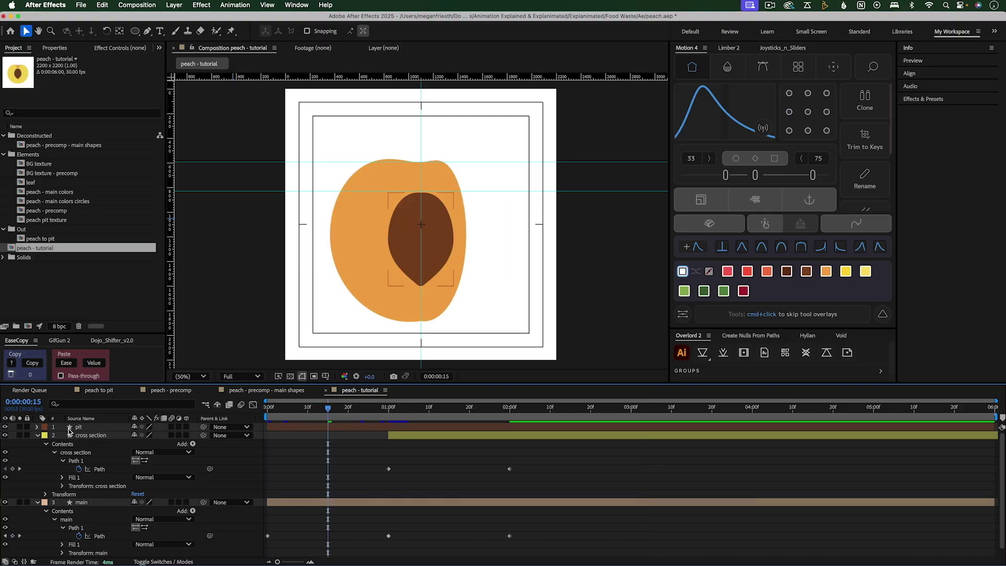
left_click(38, 435)
left_click(37, 443)
left_click(87, 428)
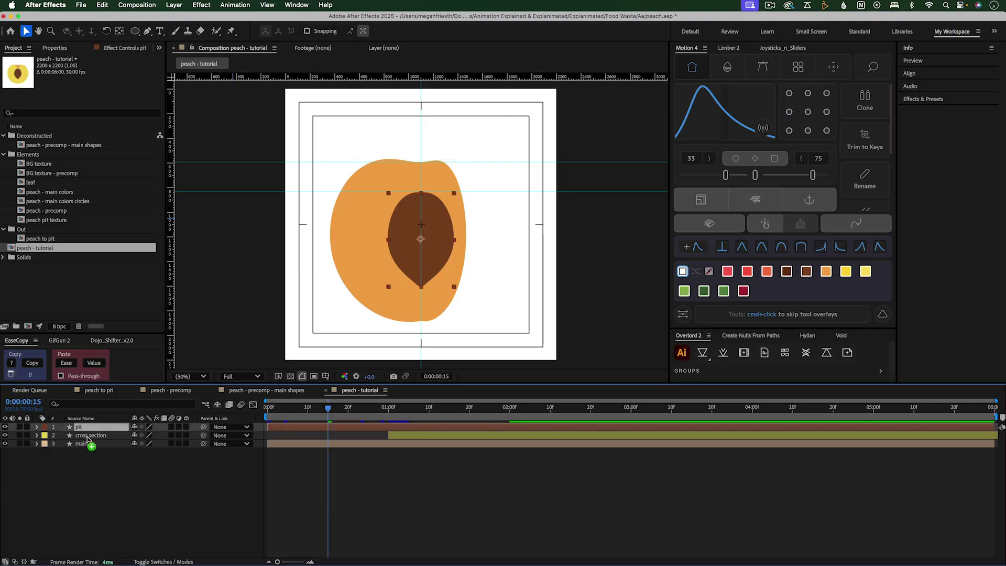
left_click_drag(87, 430, 87, 447)
Split the pit layer at 0:00:01:00 and move its second part above the cross section layer
left_click_drag(328, 407, 393, 446)
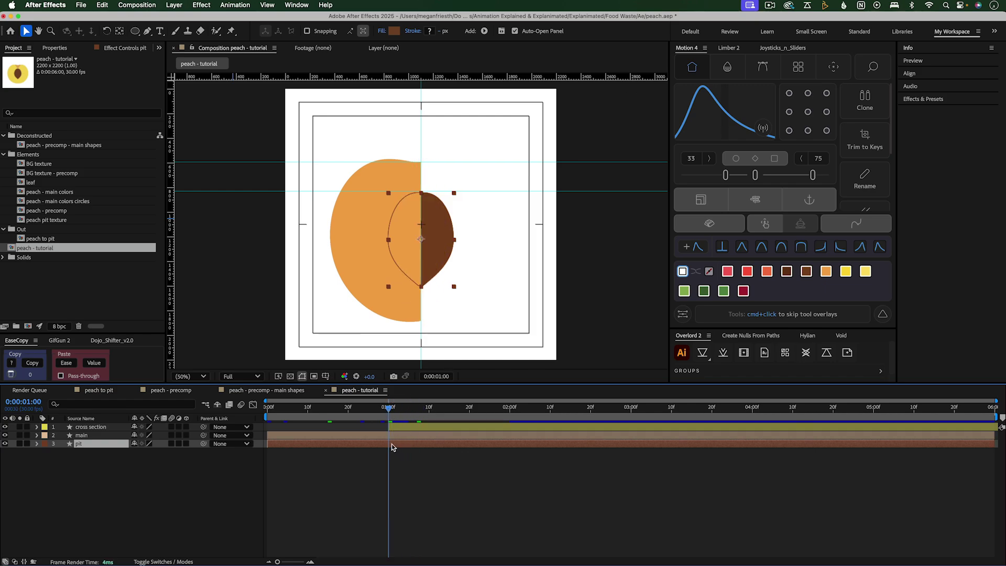
key("shift+super")
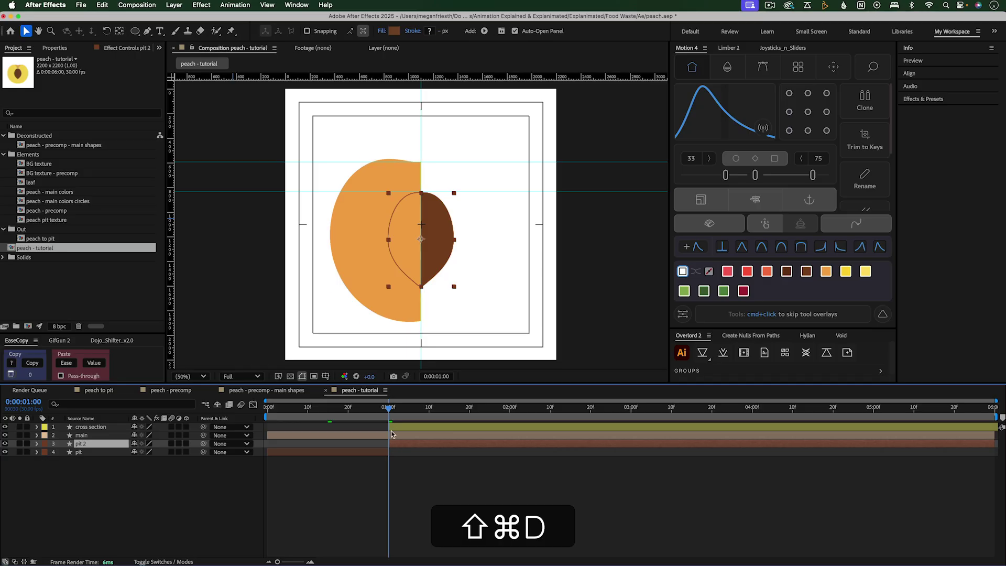
left_click_drag(82, 445, 84, 428)
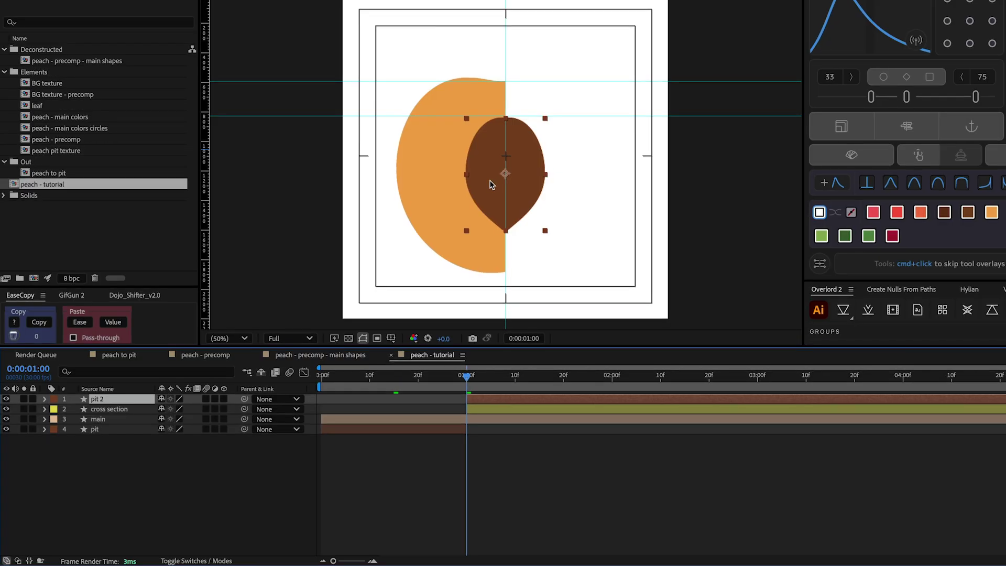
Set a Path keyframe for the pit 2 layer's Path 1 at 0:00:02:00
left_click(44, 399)
left_click(55, 410)
left_click(65, 419)
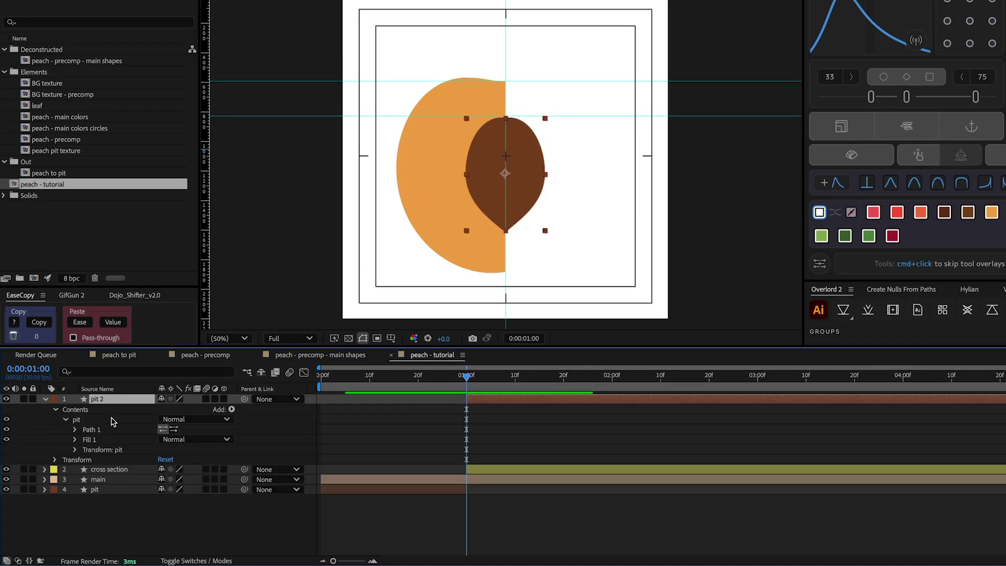
left_click(611, 387)
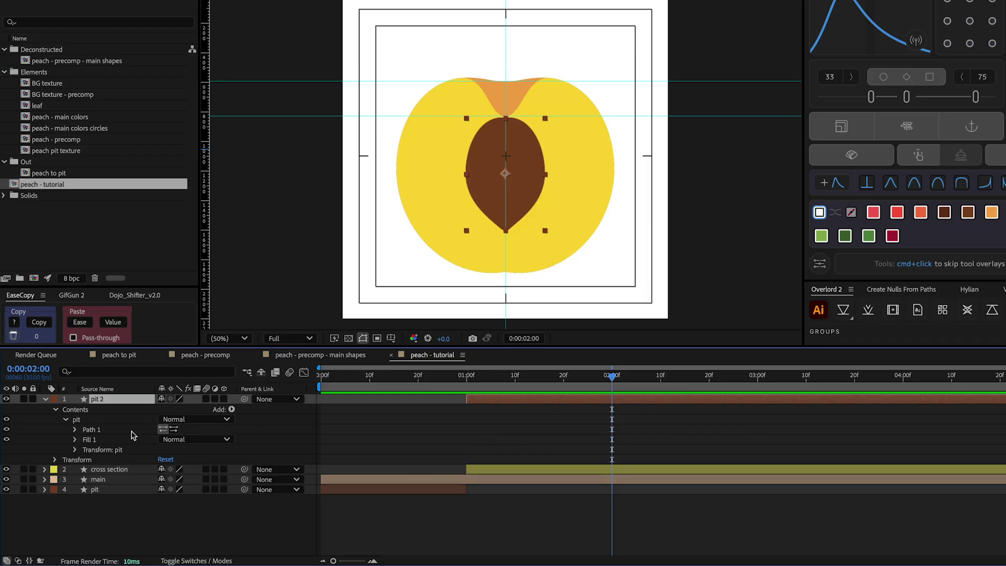
left_click(75, 430)
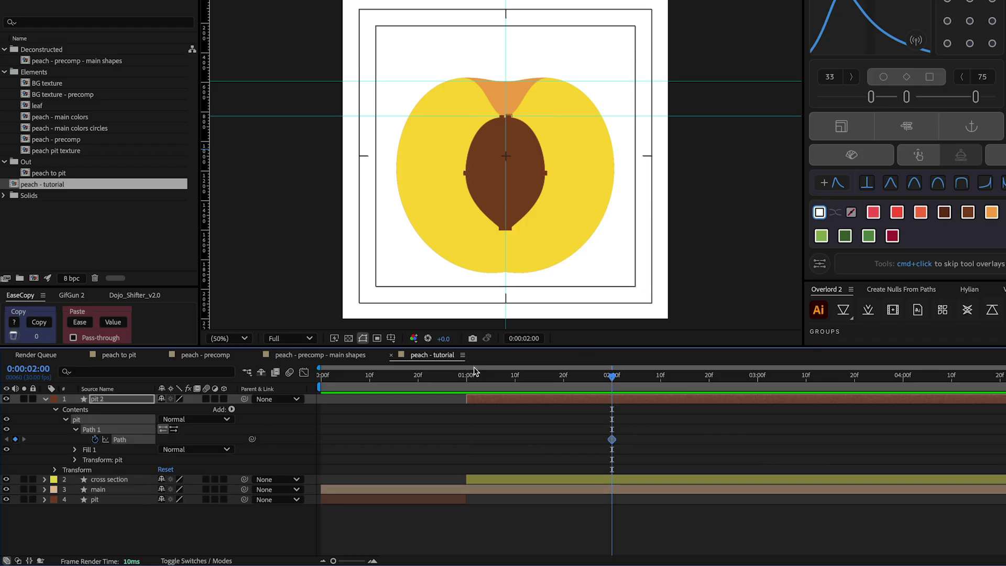
At 0:00:01:00, move the left point of pit 2's path and its handles onto the vertical centre guide
left_click(466, 384)
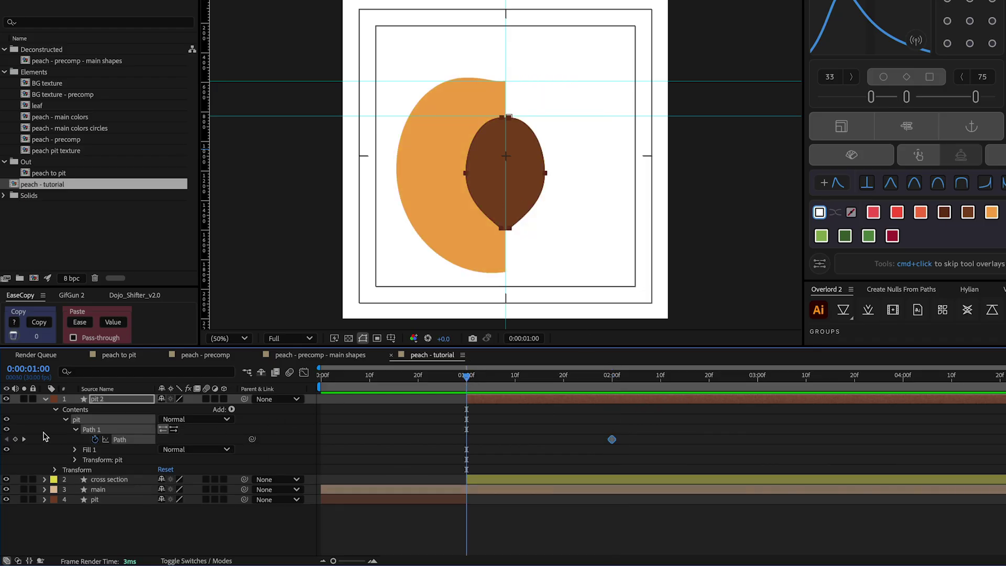
left_click(85, 432)
left_click(86, 430)
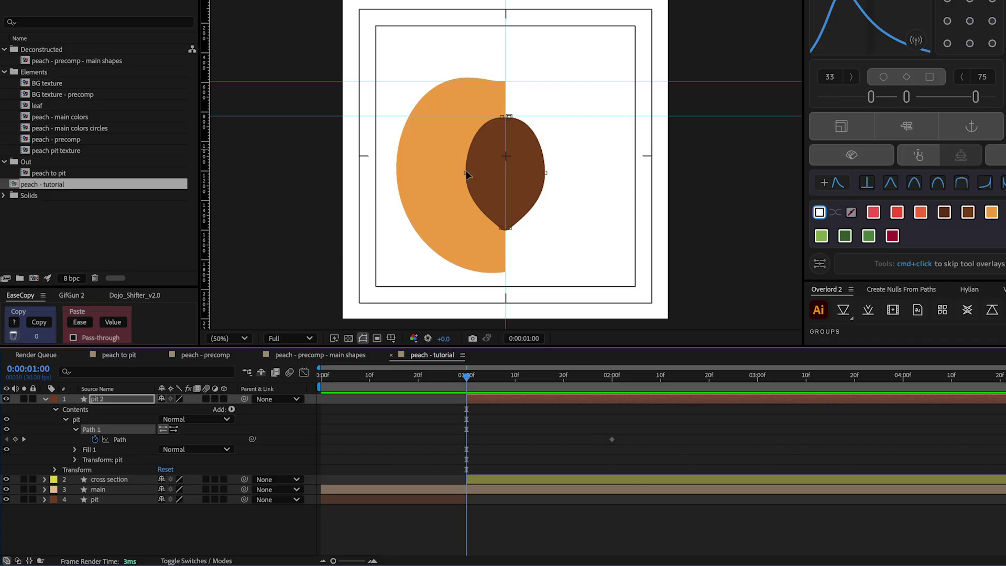
scroll(466, 174, "up", 1)
left_click_drag(454, 186, 452, 147)
left_click_drag(424, 150, 504, 151)
left_click_drag(494, 259, 504, 244)
Align the upper-left and lower-left points of pit 2's path and their handles with the vertical centre guide
scroll(494, 41, "up", 1)
left_click_drag(513, 126, 520, 241)
left_click_drag(508, 156, 520, 157)
left_click_drag(427, 156, 521, 159)
left_click_drag(547, 282, 517, 2)
left_click(491, 278)
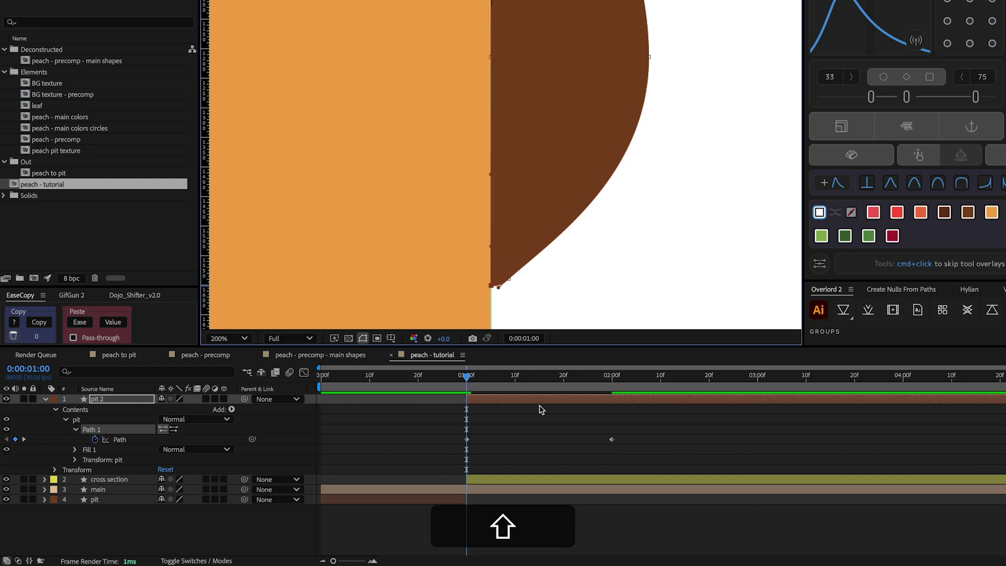
Fit the composition in the viewer and play the animation from the start to check the pit being revealed
left_click(229, 338)
left_click(236, 101)
left_click(548, 434)
left_click_drag(367, 377, 310, 379)
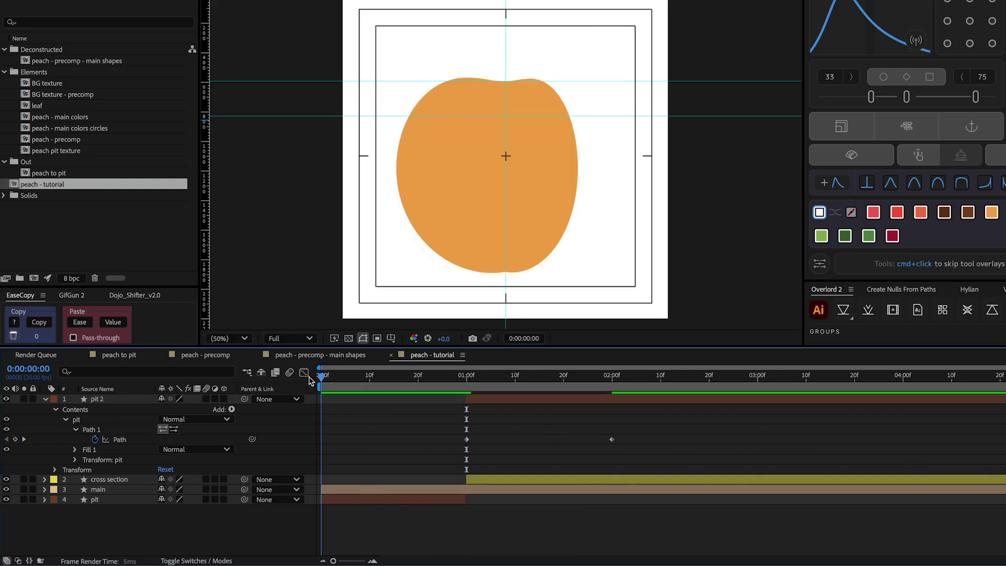
key("space")
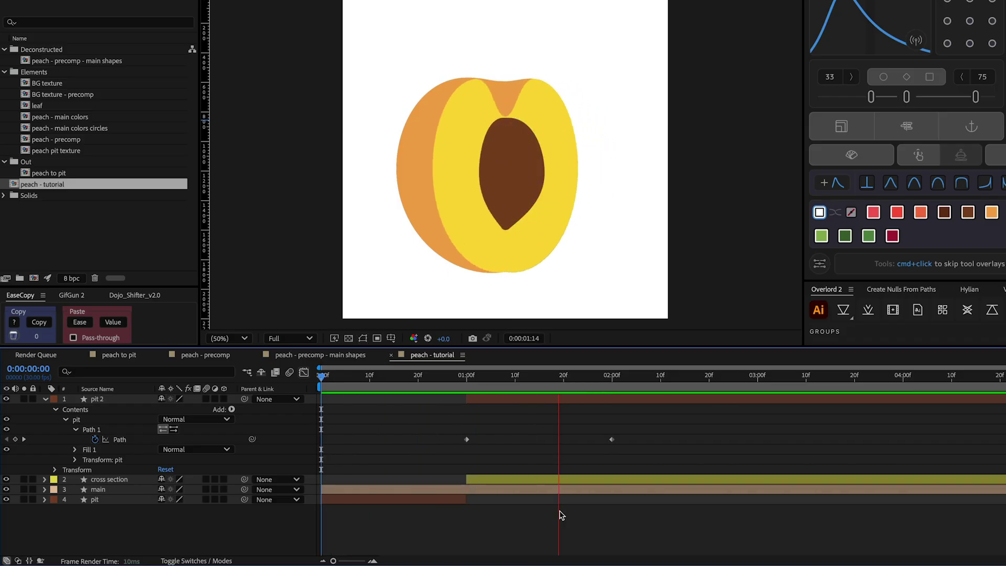
key("space")
Show only pit 2's keyframed property, and at 0:00:03:00 move the cross section path's left point onto the vertical centre guide
key("u")
key("apostrophe")
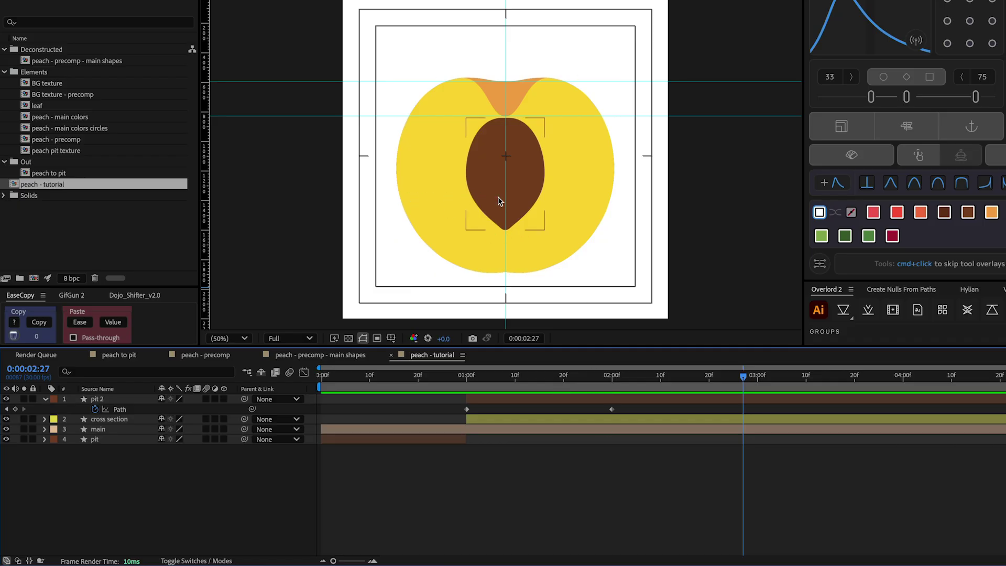
left_click(115, 419)
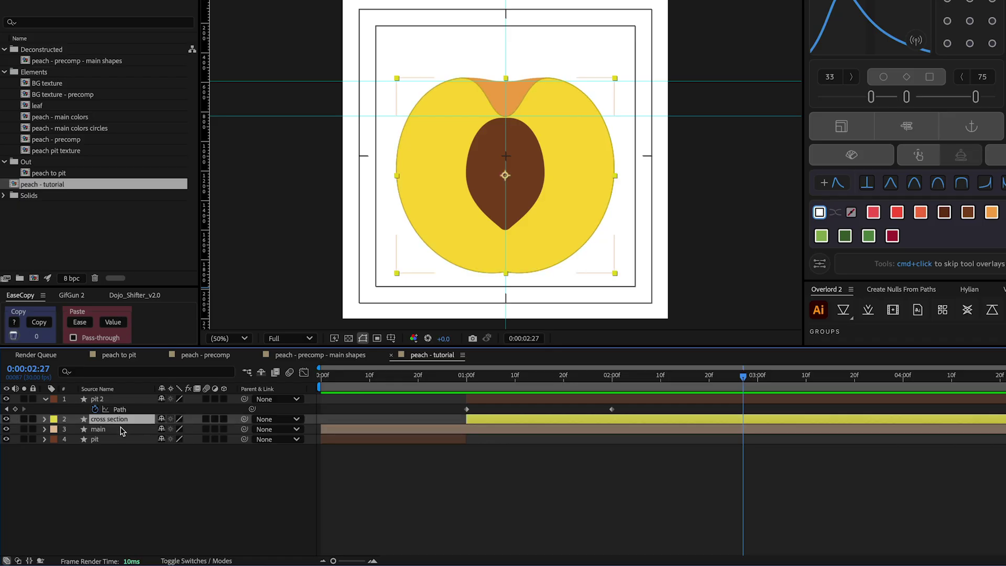
left_click(758, 377)
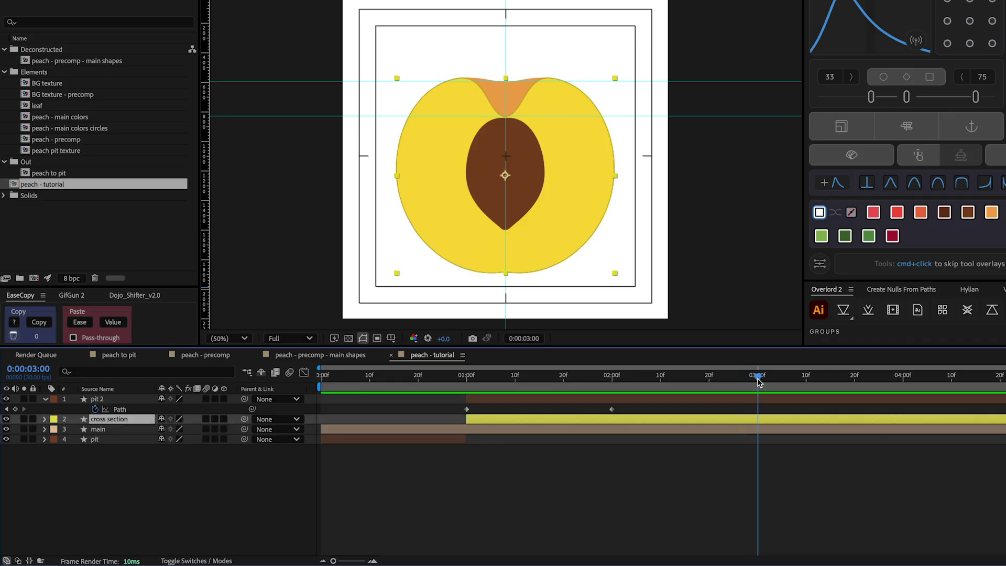
left_click(45, 419)
left_click(97, 452)
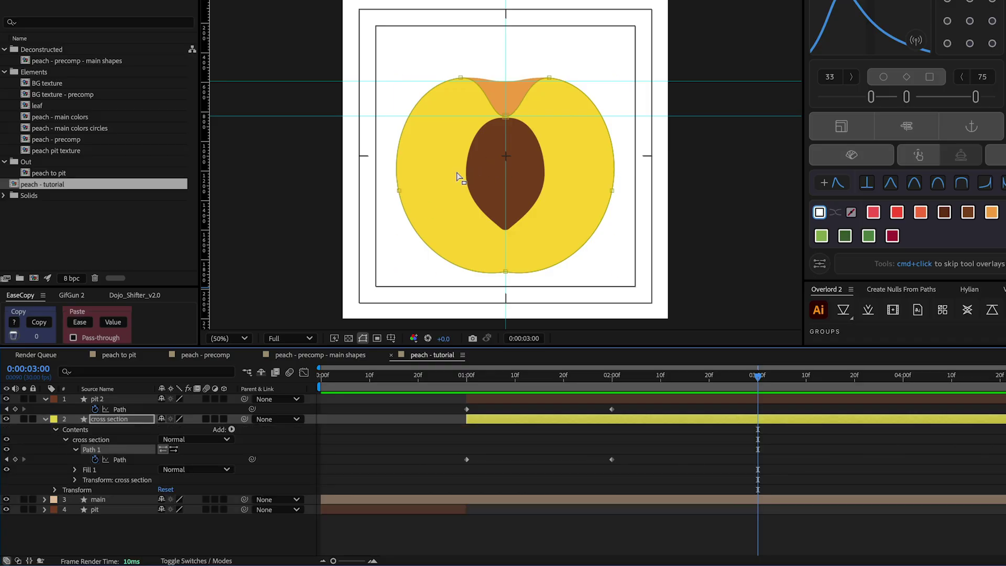
left_click_drag(399, 191, 505, 191)
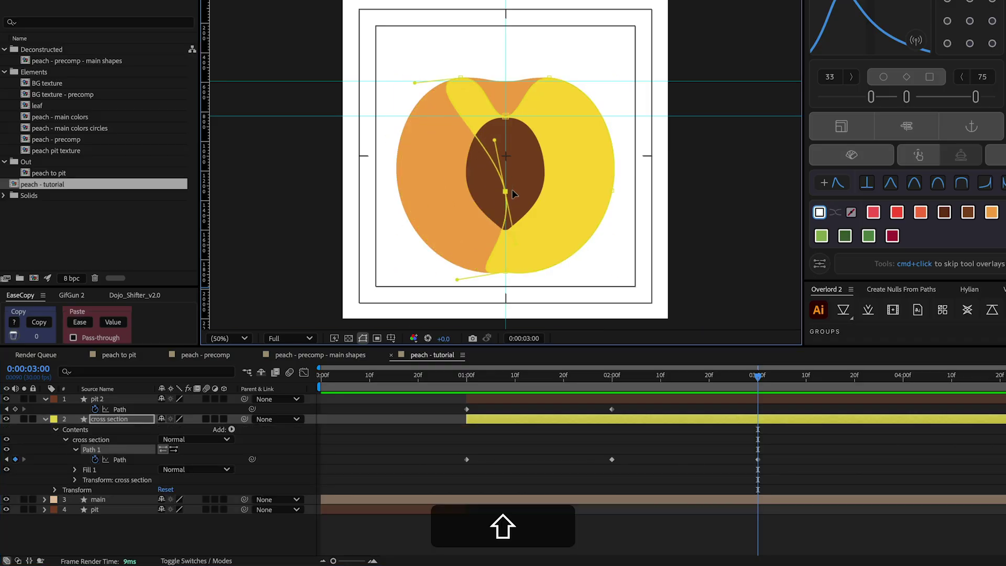
Move the cross section path's upper-left point to the intersection of the centre and upper guides, and retract both its handles
scroll(464, 81, "up", 2)
left_click_drag(466, 79, 502, 303)
left_click_drag(361, 74, 541, 84)
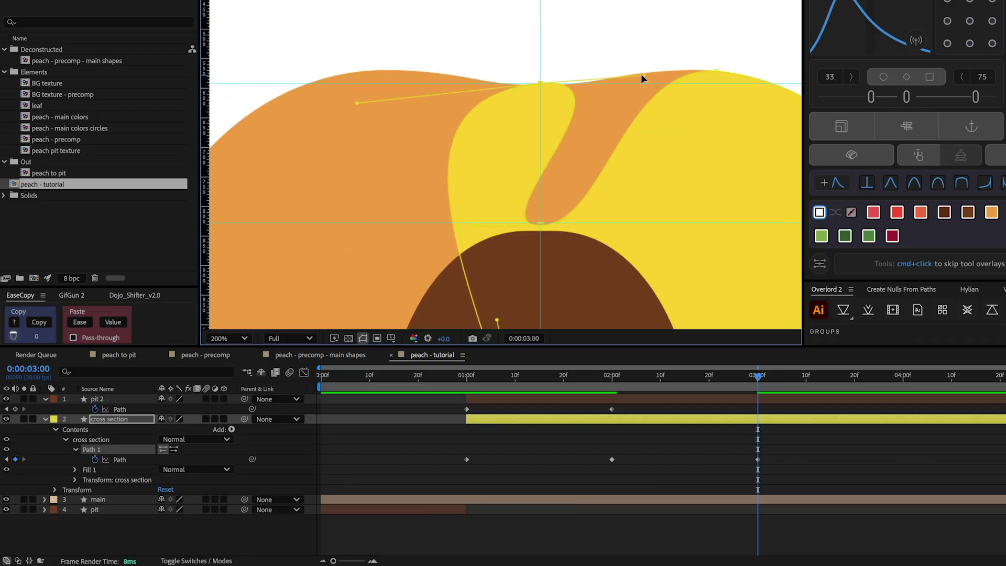
left_click_drag(646, 73, 539, 83)
left_click_drag(358, 102, 539, 83)
left_click_drag(475, 225, 497, 224)
key("super+z")
key("super+z")
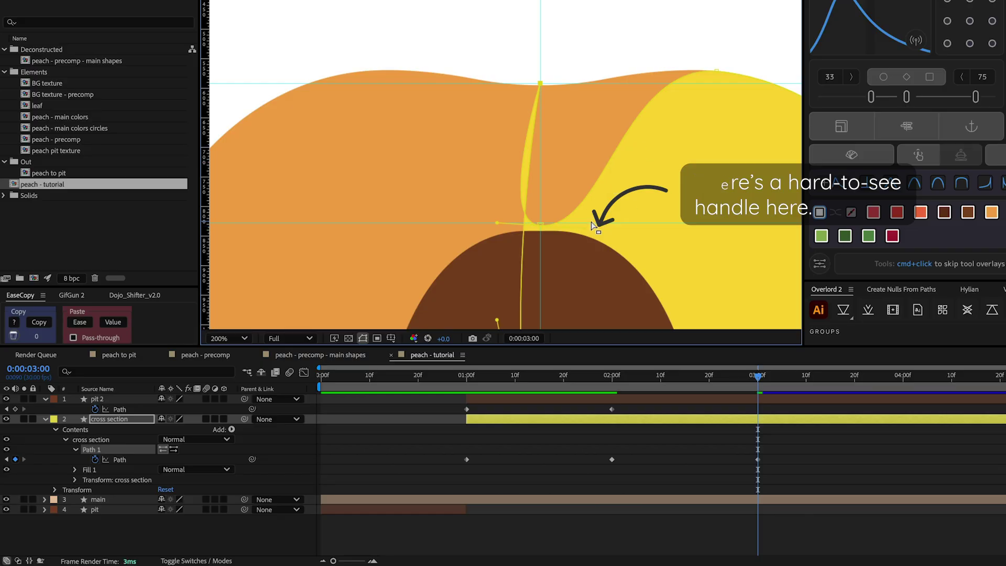
Undo the last handle change and retract the left handle of the cross section path's lower notch point with the Convert Vertex tool
key("super+z")
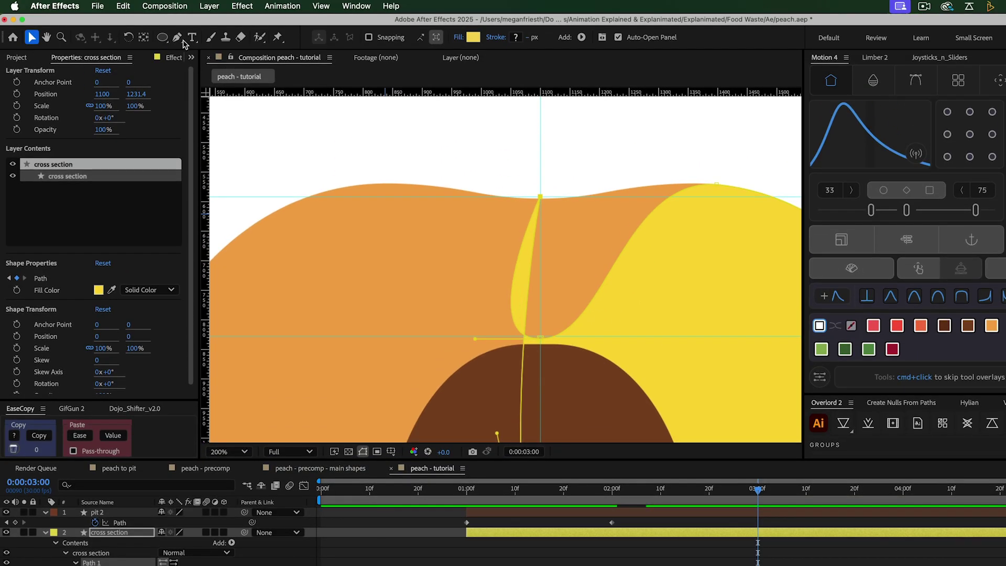
left_click(177, 36)
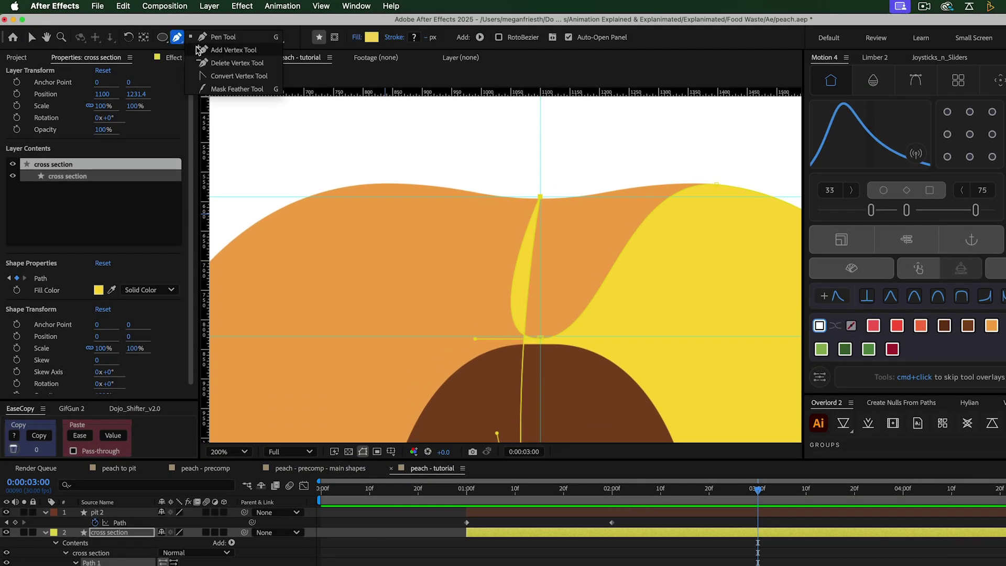
left_click(262, 77)
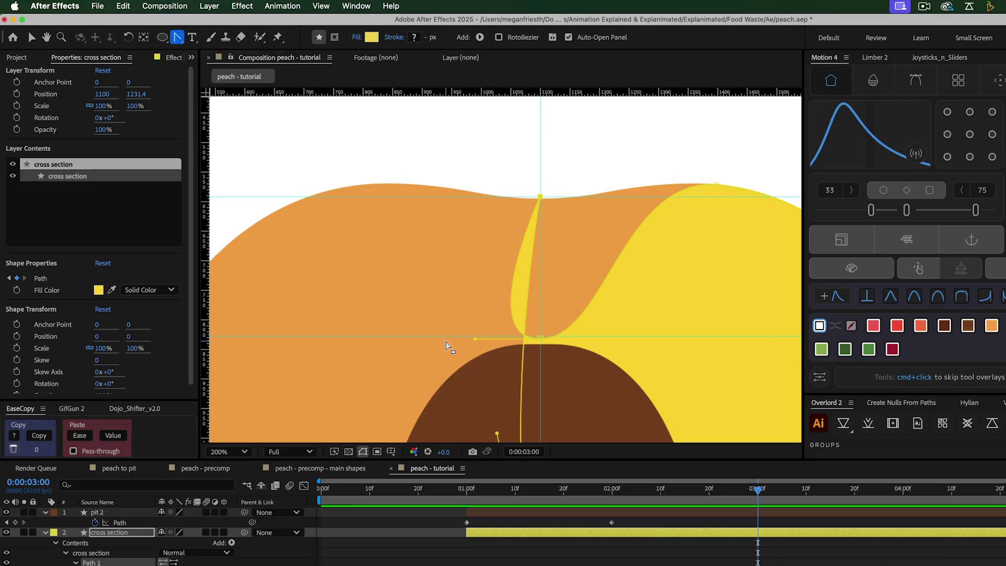
left_click_drag(475, 342, 541, 343)
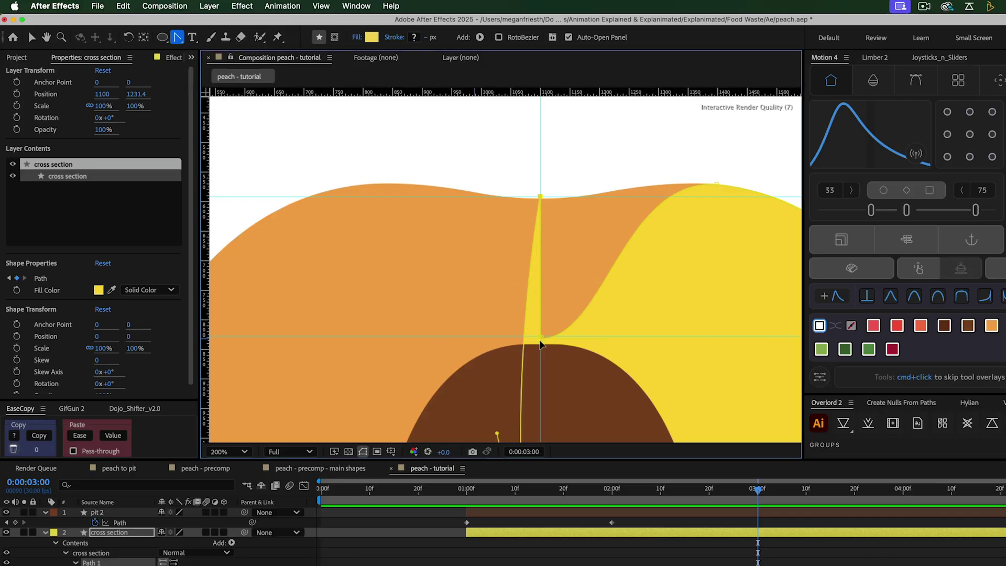
key("v")
Align the cross section path's left and bottom points and their left-side handles with the vertical centre guide
scroll(539, 332, "down", 10)
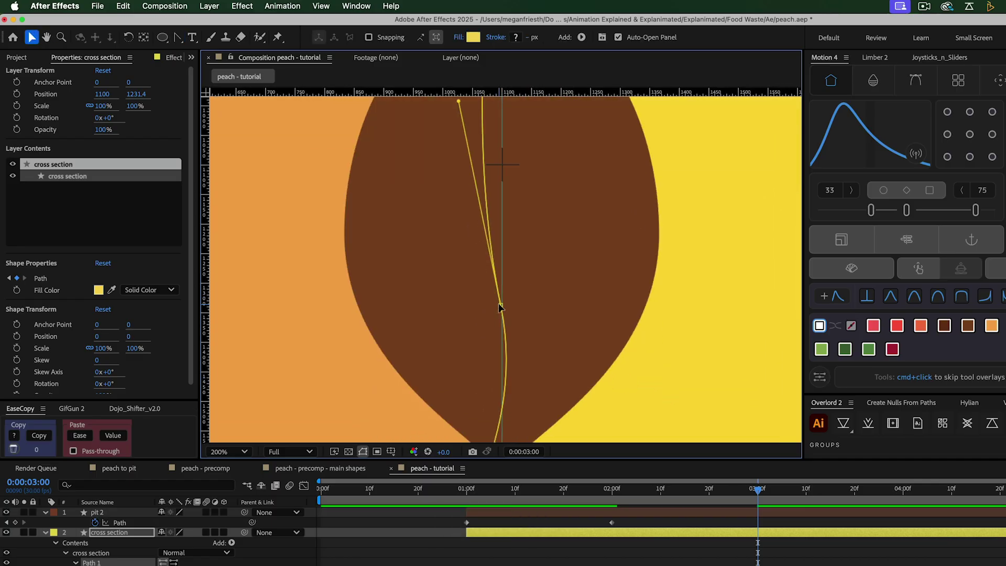
scroll(499, 308, "down", 1)
left_click_drag(481, 188, 501, 190)
left_click_drag(495, 309, 480, 199)
left_click_drag(391, 354, 488, 341)
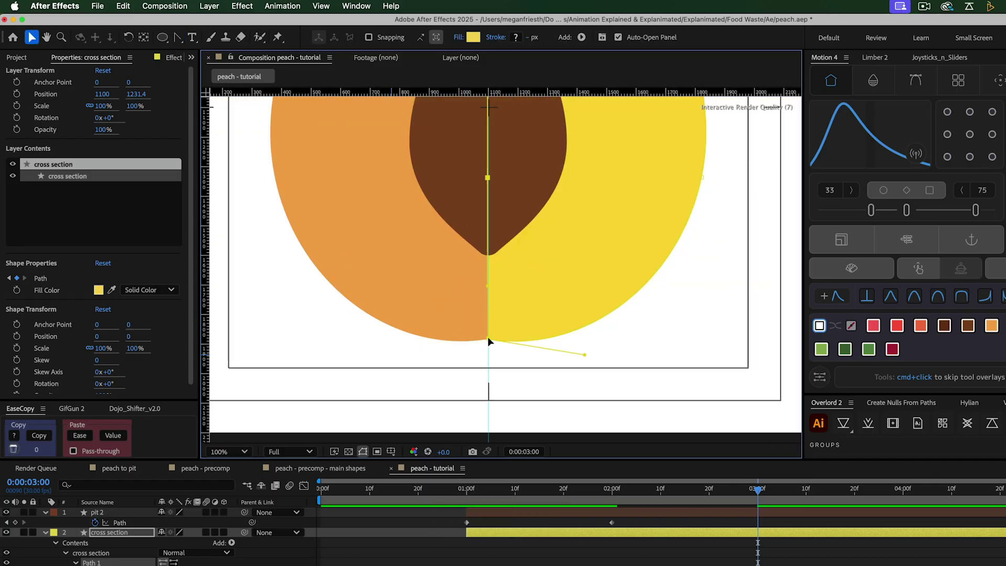
scroll(514, 339, "down", 1)
left_click_drag(487, 248, 490, 291)
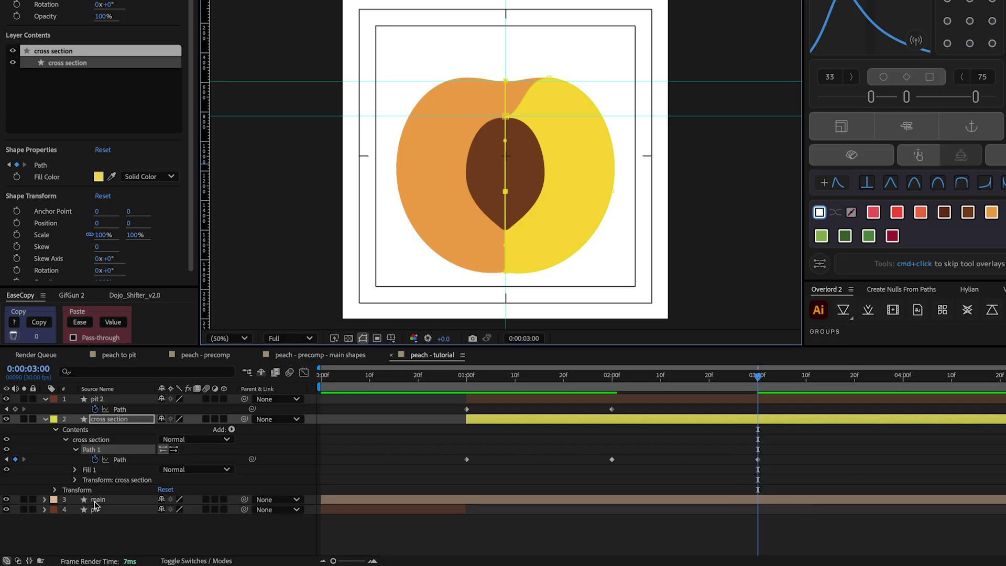
Expand the main layer to Path 1 and move its left and bottom points, with their handles, onto the vertical centre guide at 0:00:03:00
left_click(97, 499)
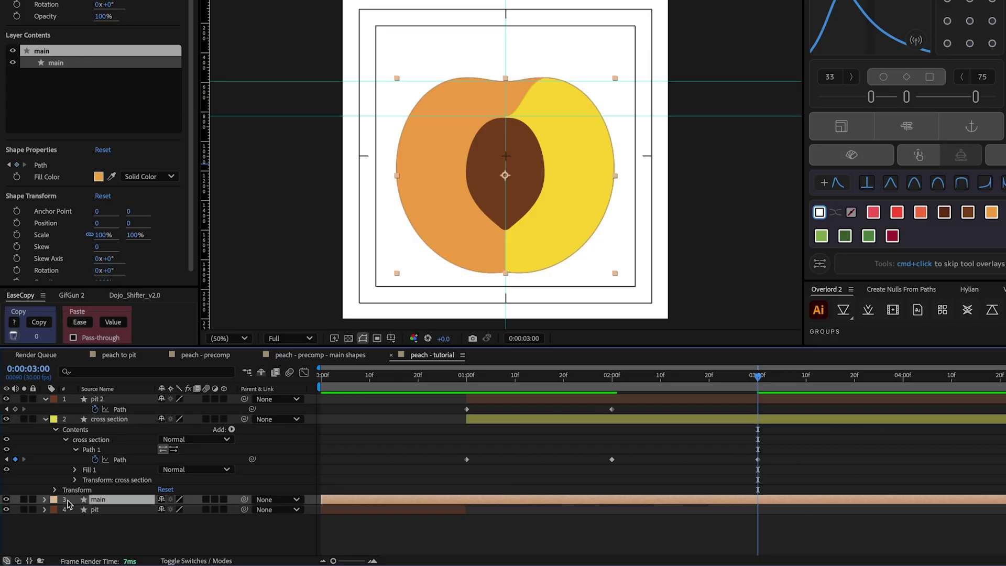
left_click(45, 500)
left_click(56, 509)
left_click(66, 520)
left_click(76, 530)
left_click(92, 530)
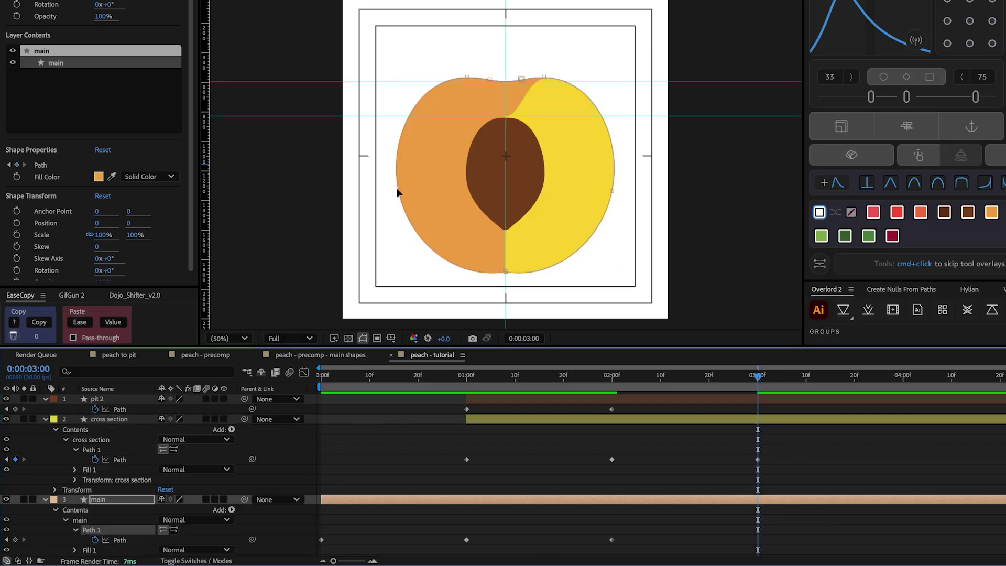
left_click_drag(398, 191, 504, 192)
left_click_drag(494, 137, 505, 138)
left_click_drag(458, 280, 505, 272)
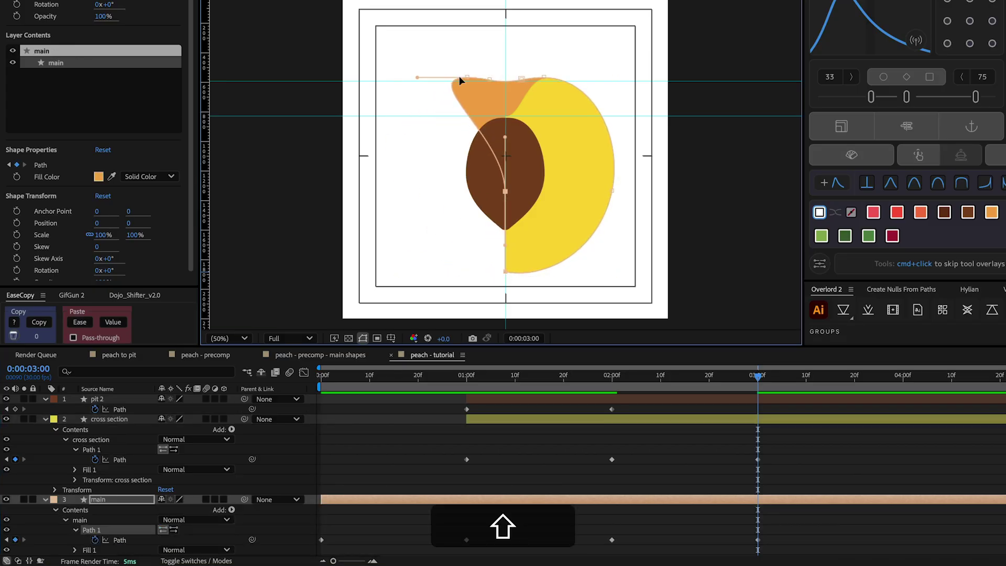
Move the main path's upper-left points to the intersection of the centre and upper guides, straightening its left edge along the centre guide
key("period")
scroll(489, 80, "up", 5)
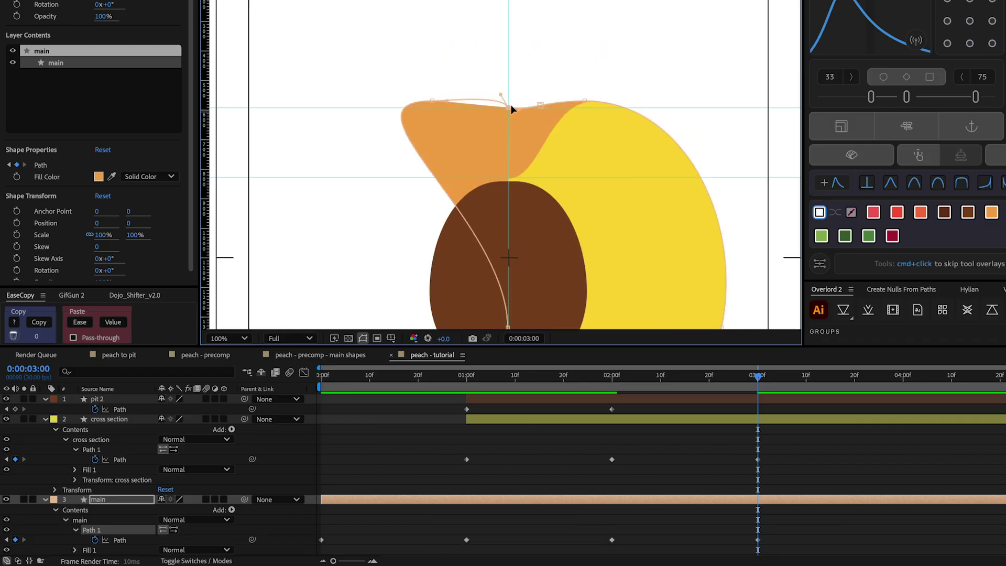
mouse_move(508, 107)
left_mouse_down()
mouse_move(411, 104)
mouse_move(412, 80)
mouse_move(507, 107)
left_mouse_up()
key("space")
left_click_drag(509, 328, 488, 205)
left_click(486, 206)
key("comma")
left_click(595, 435)
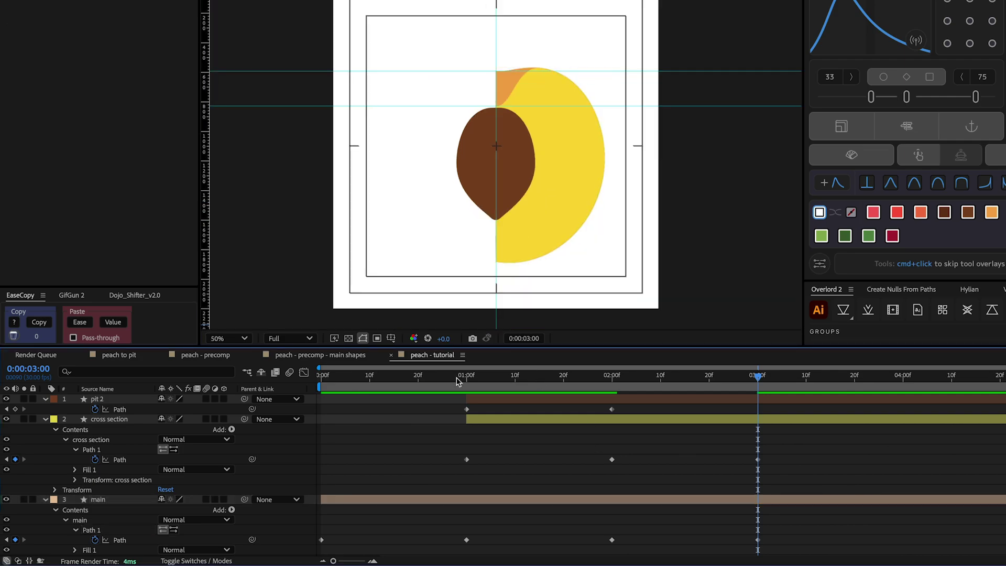
Play the animation from the start to check the left half of the peach collapsing to the centre
key("Home")
key("space")
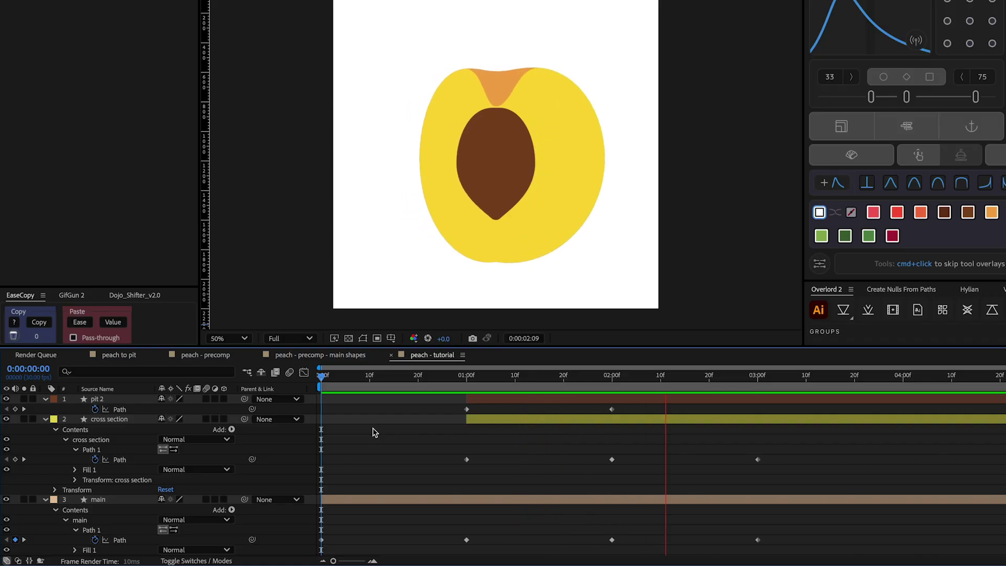
key("space")
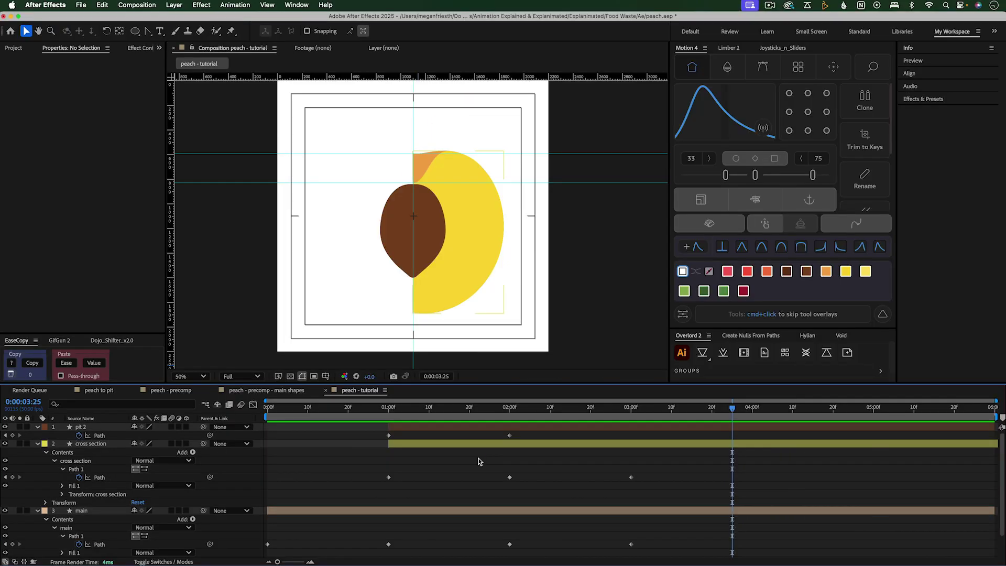
Open the peach - precomp - main shapes composition and scrub from 0:00:03:00 to 0:00:03:29 to study how the shapes turn
left_click(281, 395)
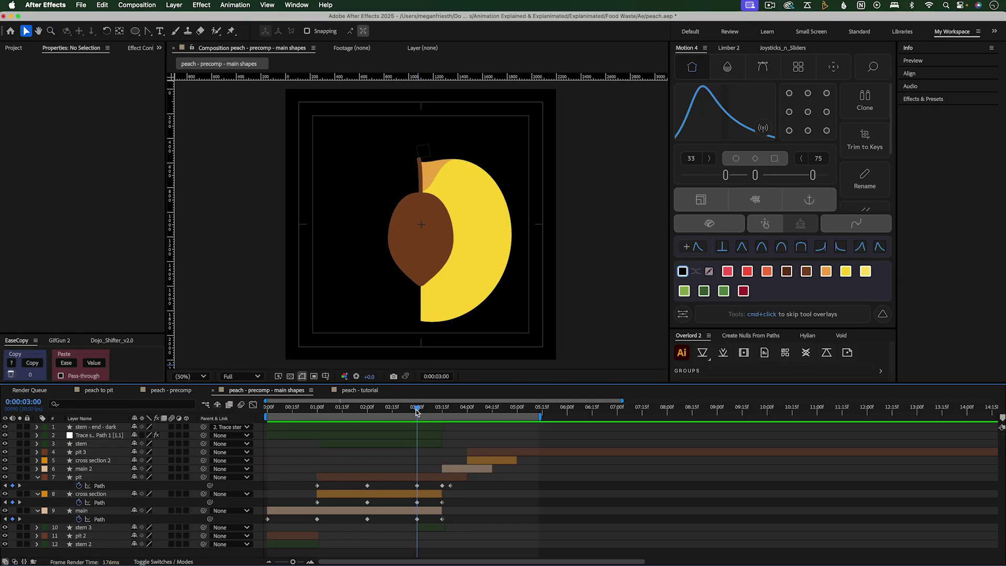
left_click_drag(416, 410, 468, 416)
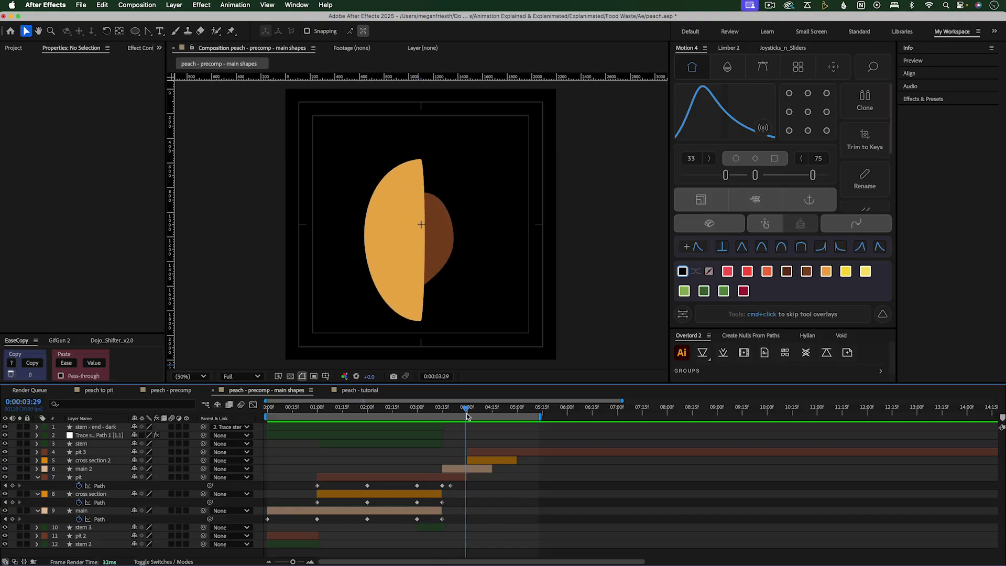
left_click(416, 411)
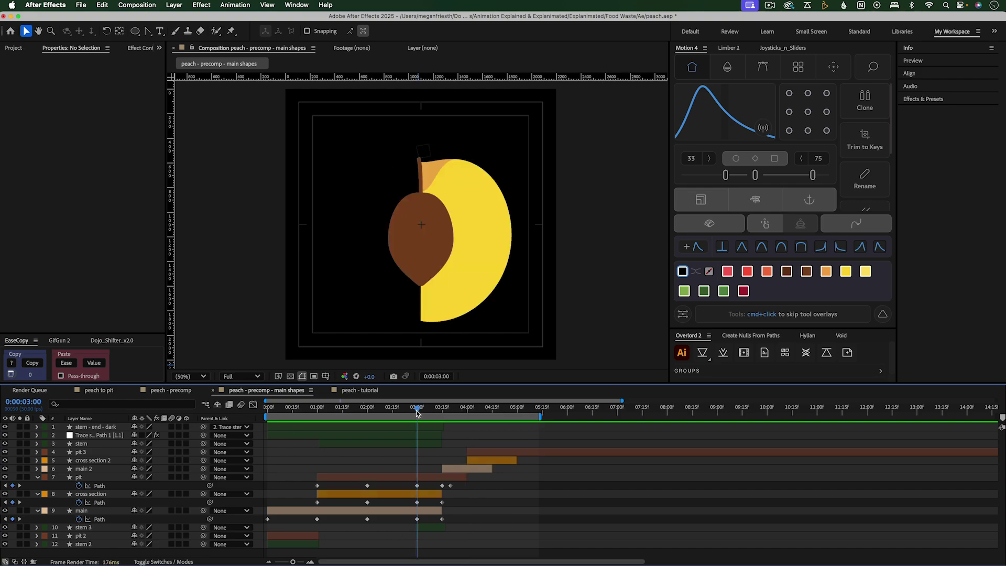
Return to the peach - tutorial composition and add a path keyframe for pit 2 at 0:00:03:00
left_click(360, 391)
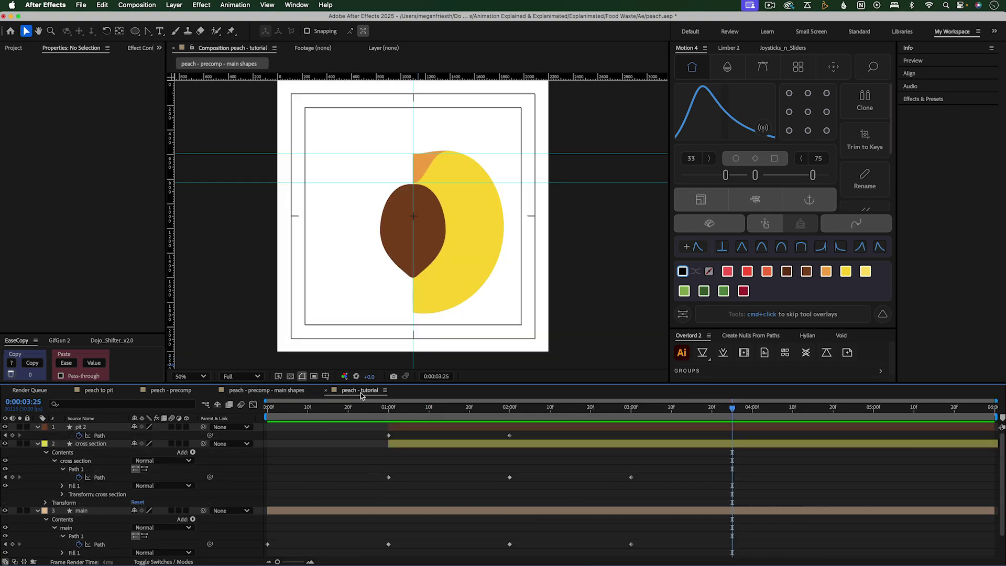
left_click(629, 409)
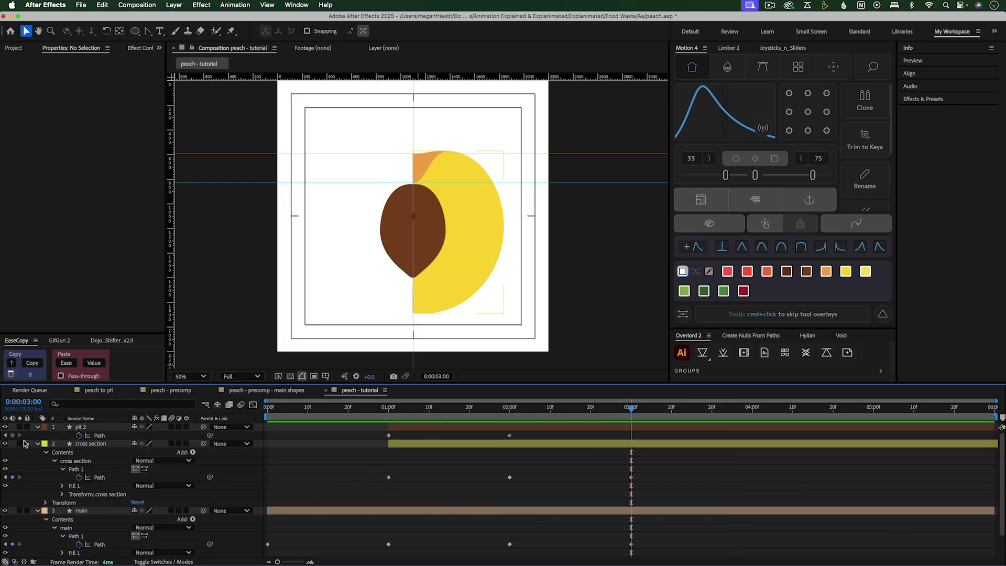
left_click(12, 435)
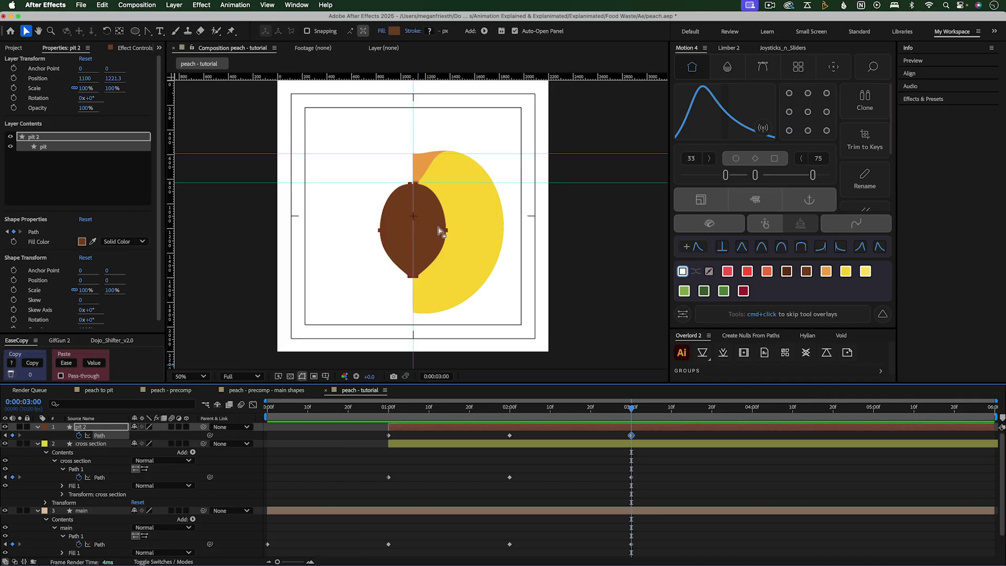
At 0:00:03:15, expand pit 2 to Path 1 and move the path's right point onto the vertical centre guide
left_click(691, 412)
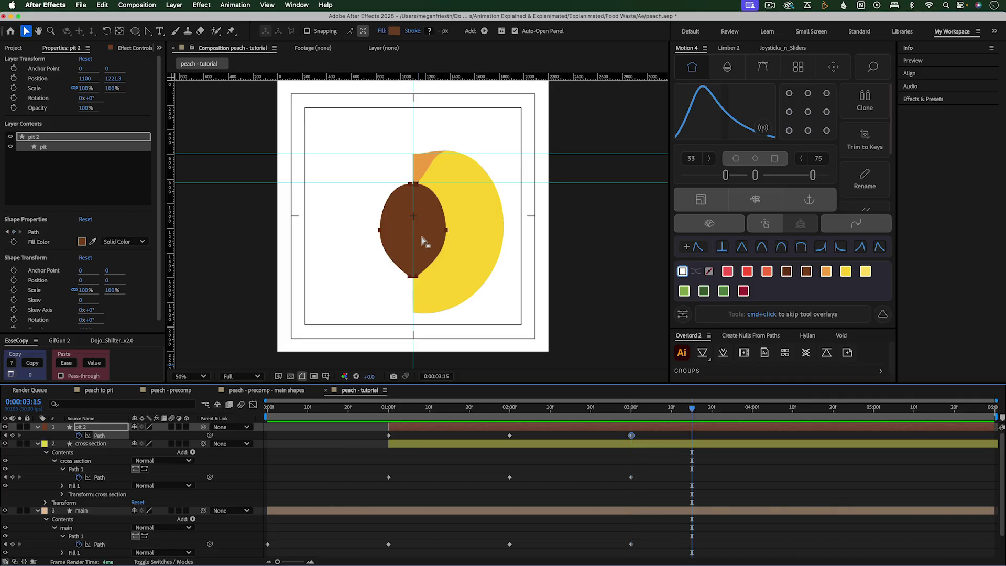
left_click(33, 428)
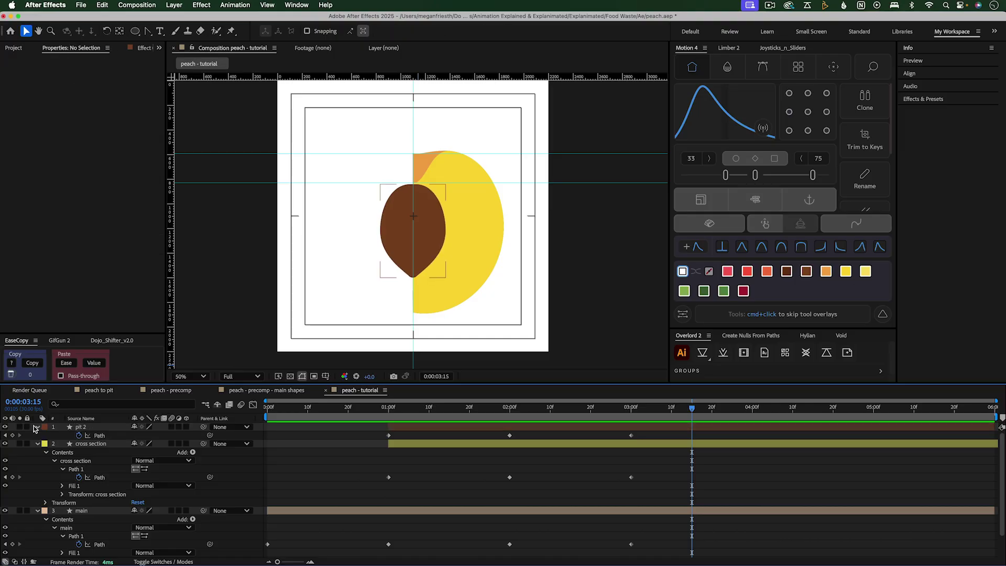
left_click(37, 427)
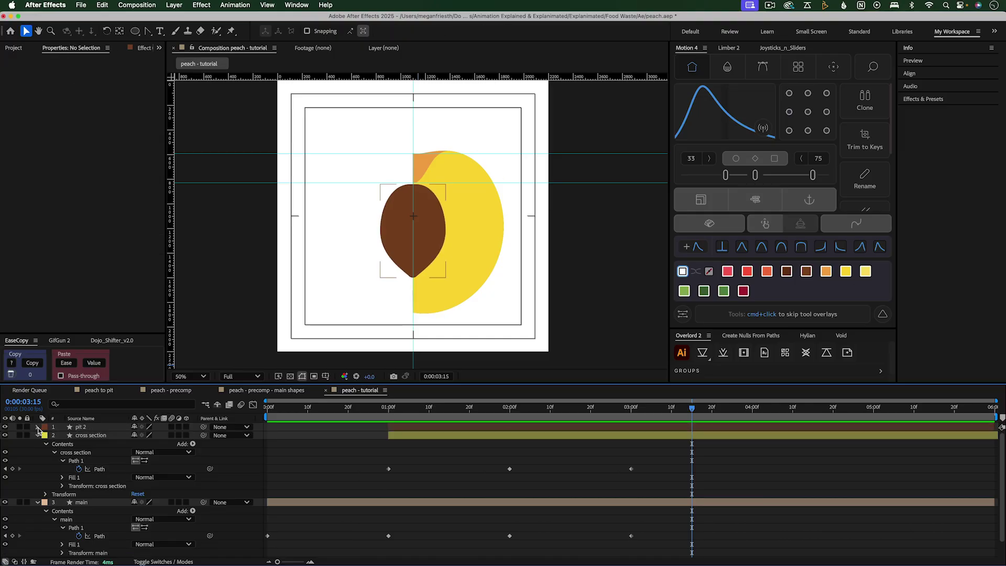
left_click(37, 427)
left_click(75, 452)
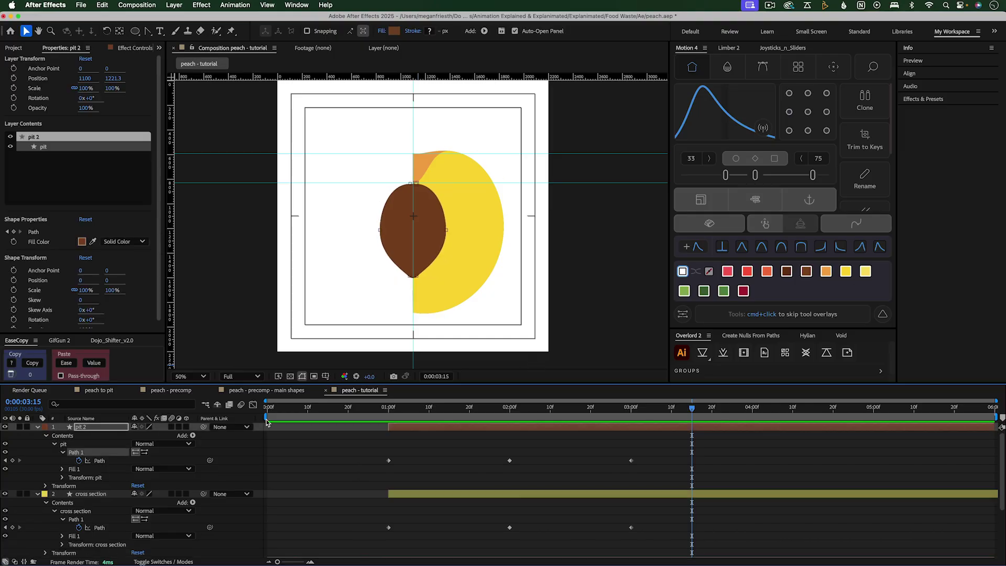
key("period")
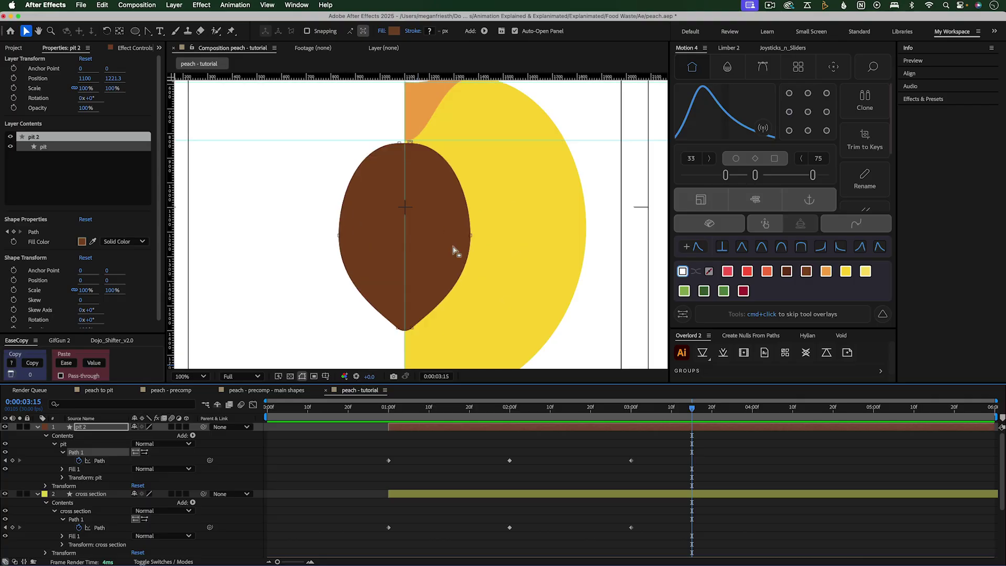
left_click_drag(470, 236, 405, 237)
left_click_drag(412, 327, 462, 297)
key("period")
key("period")
left_click(398, 273, "alt+super")
key("space")
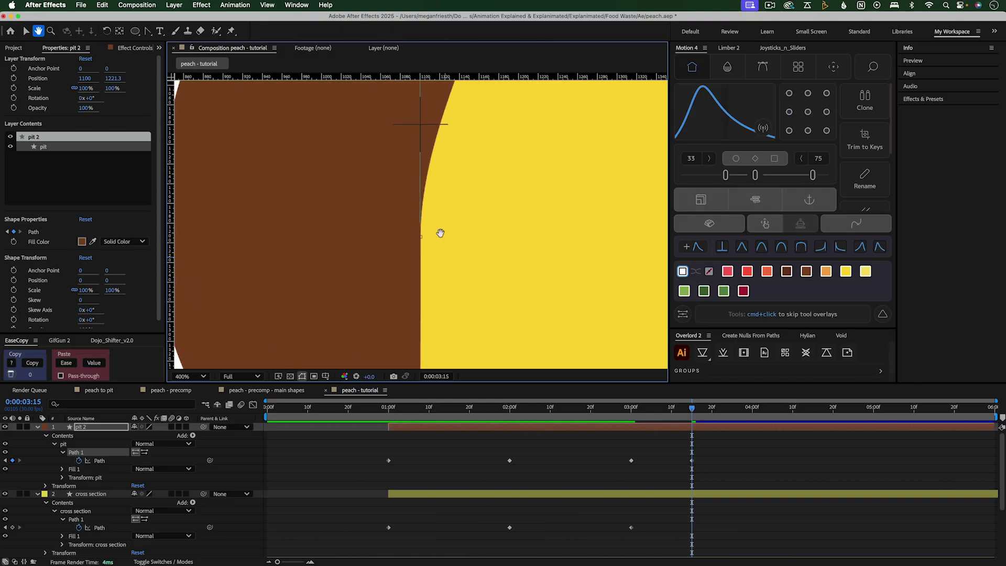
Align the upper-right and lower-right points of pit 2's path and their handles with the vertical centre guide
left_click_drag(466, 110, 464, 310)
left_click_drag(440, 208, 418, 207)
left_click_drag(569, 208, 418, 208)
key("space")
left_click_drag(468, 340, 464, 126)
left_click_drag(446, 256, 458, 191)
scroll(457, 192, "down", 2)
Fit the composition in the viewer and scrub from 0:00:03:00 to 0:00:03:15 to check the pit's right half collapsing
left_click(190, 376)
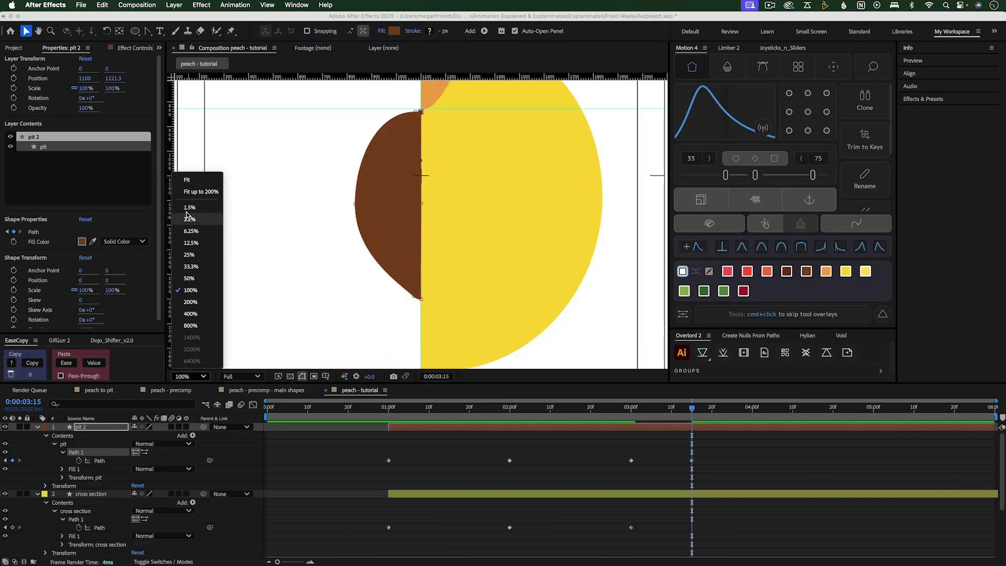
left_click(187, 181)
left_click(632, 408)
left_click_drag(639, 414, 693, 419)
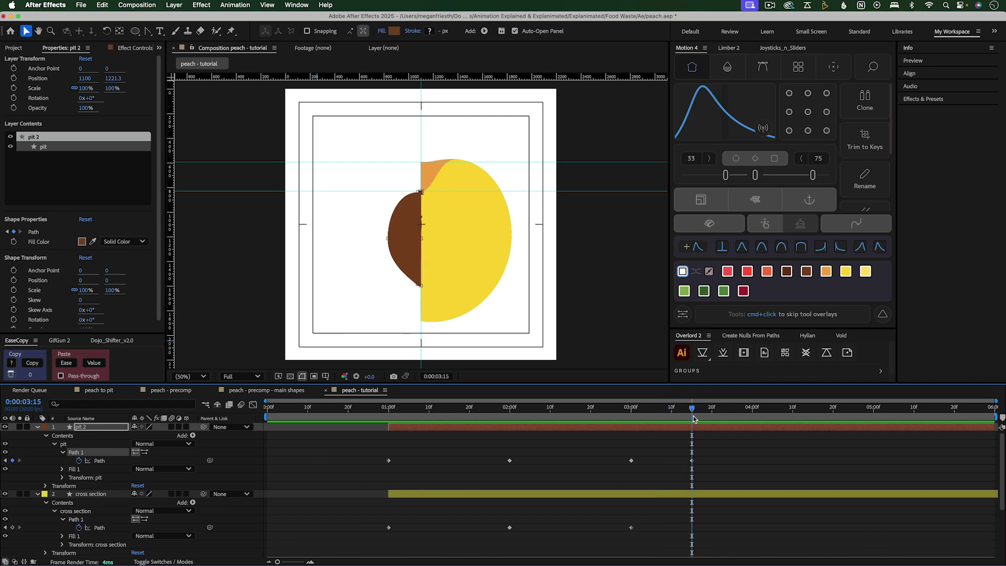
At 0:00:03:15, move the cross section path's right point onto the vertical centre guide and pull in the bottom point's right handle
left_click(666, 496)
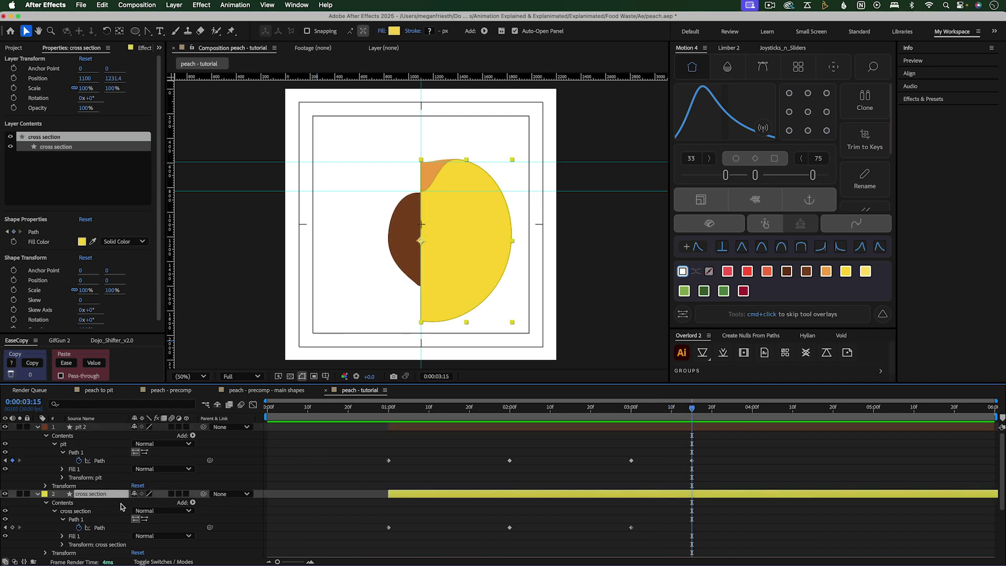
left_click(76, 519)
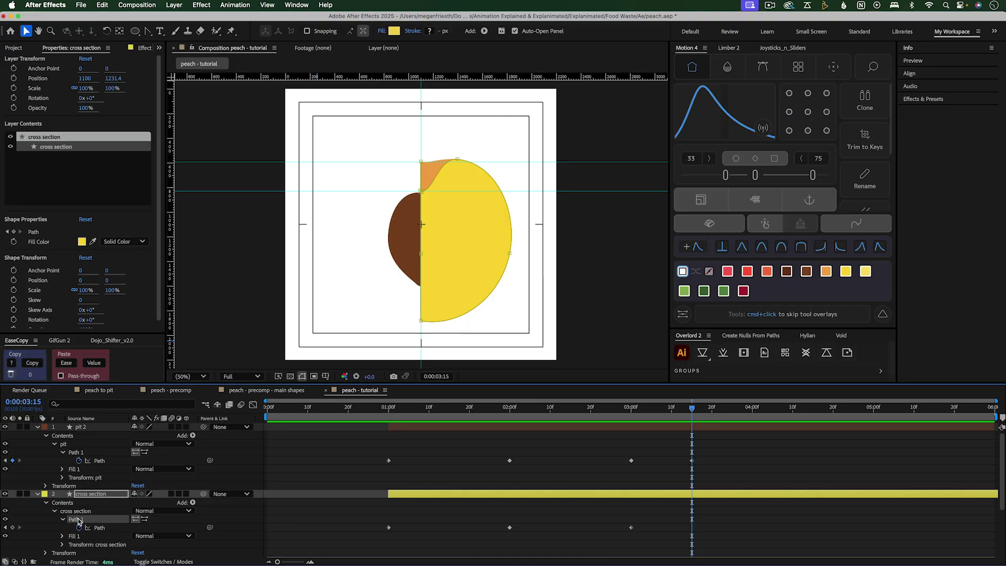
left_click(510, 254)
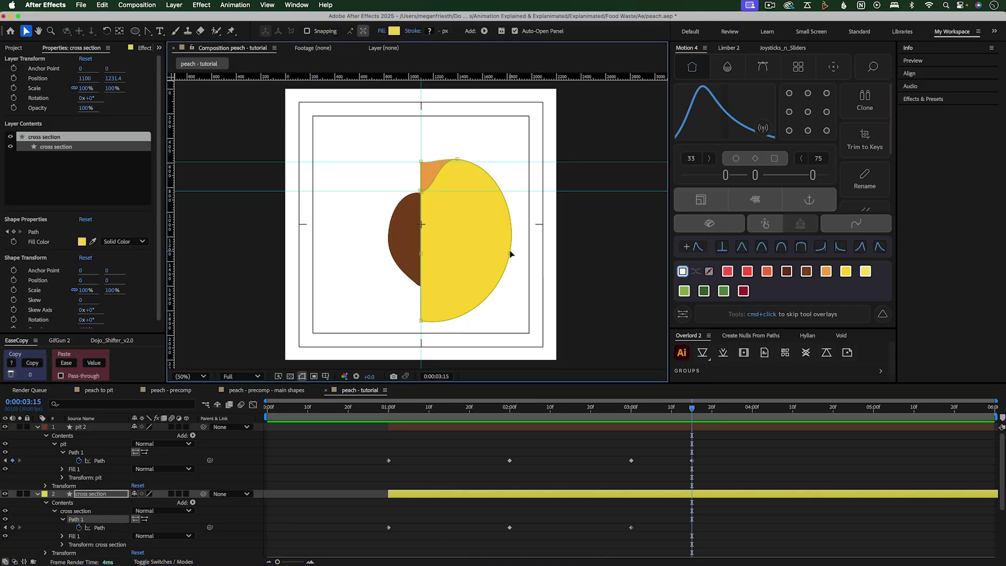
left_click_drag(511, 254, 421, 254)
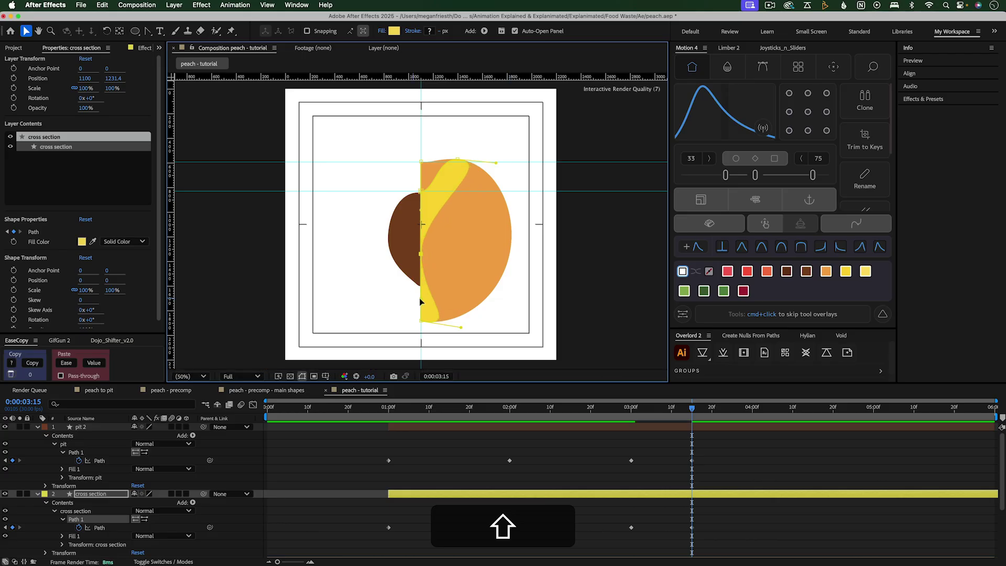
left_click_drag(460, 327, 419, 339)
key("period")
key("period")
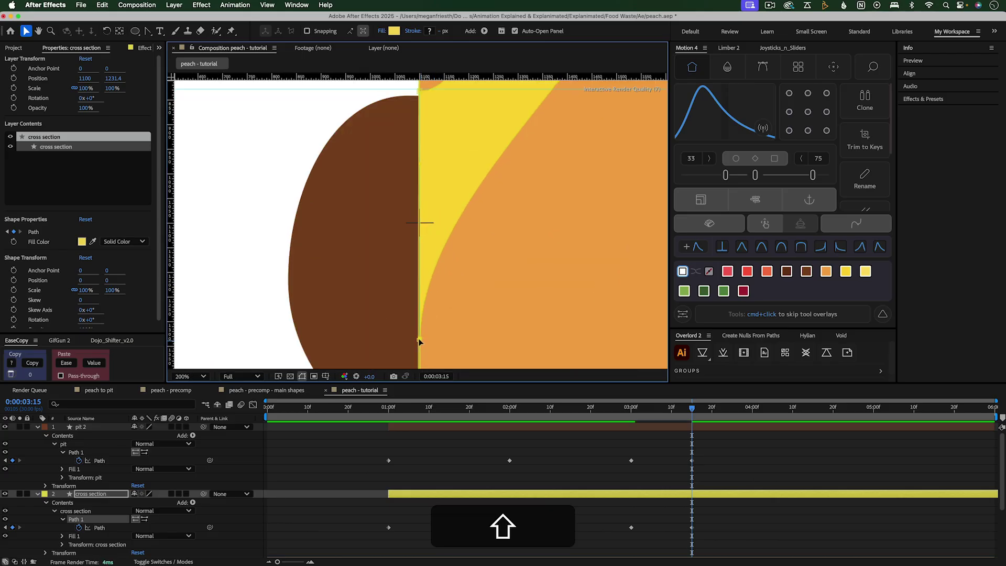
Move the cross section path's upper-right point down to the intersection of the centre and lower guides
key("comma")
key("period")
key("period")
key("shift+super+z")
key("comma")
key("comma")
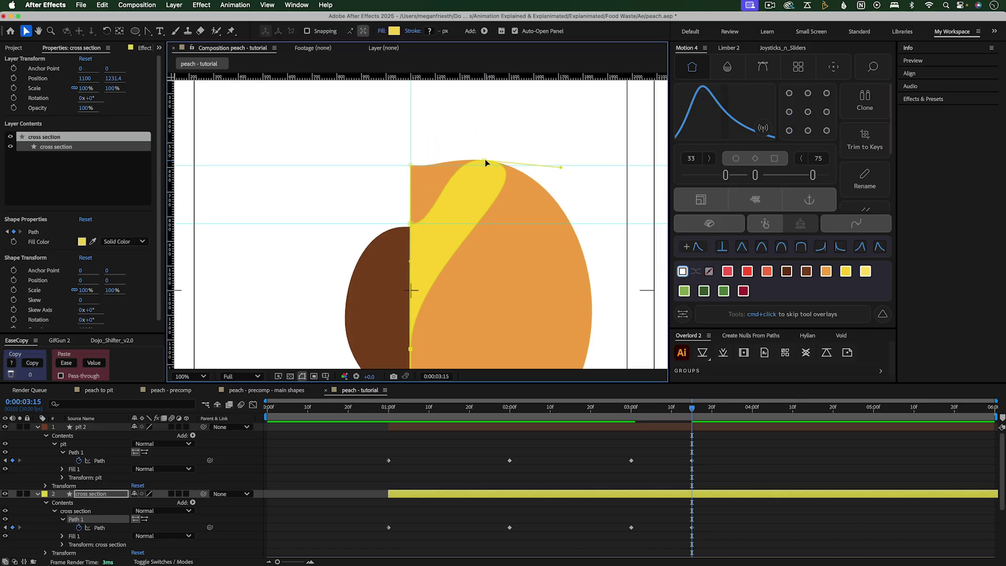
left_click_drag(484, 159, 412, 225)
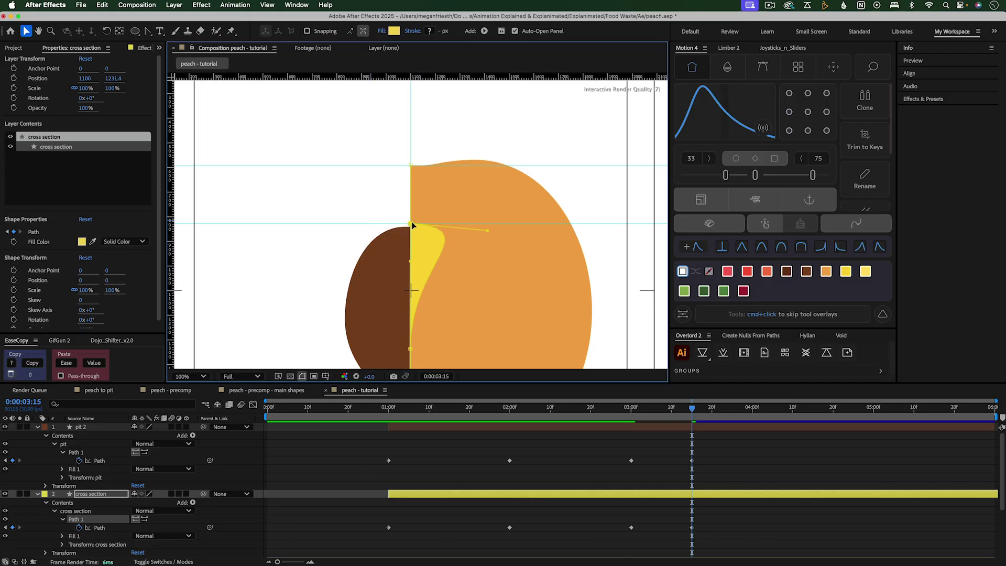
Pull the upper cross section point's handle onto the vertical centre guide, fit the composition in the viewer and preview from 0:00:03:00
left_click_drag(487, 230, 411, 228)
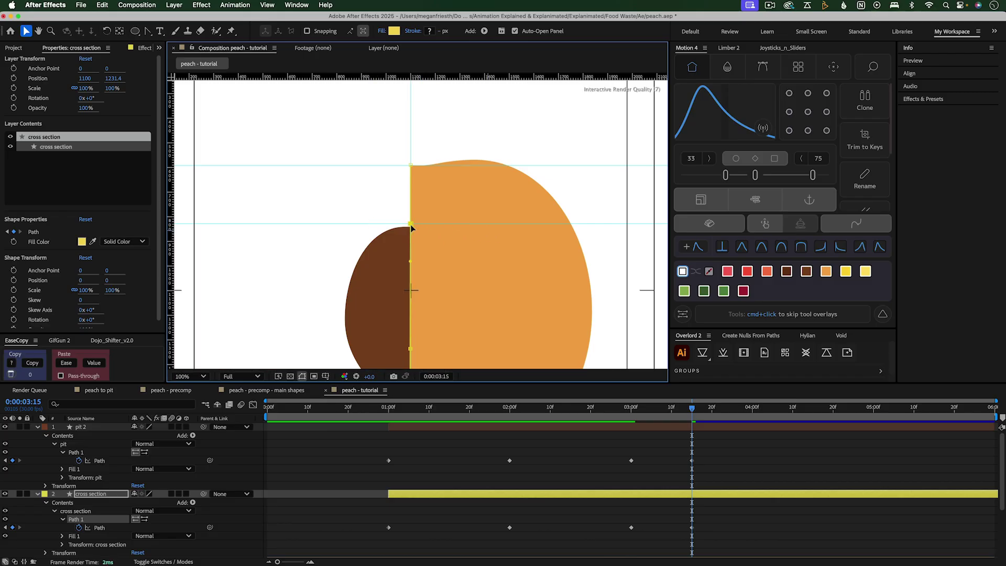
scroll(439, 206, "down", 3)
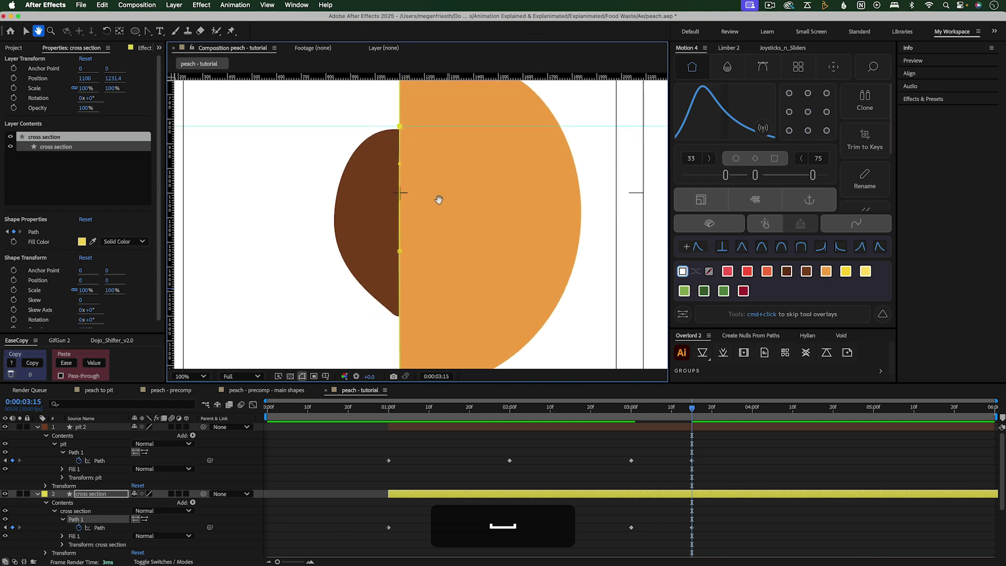
key("comma")
left_click(187, 377)
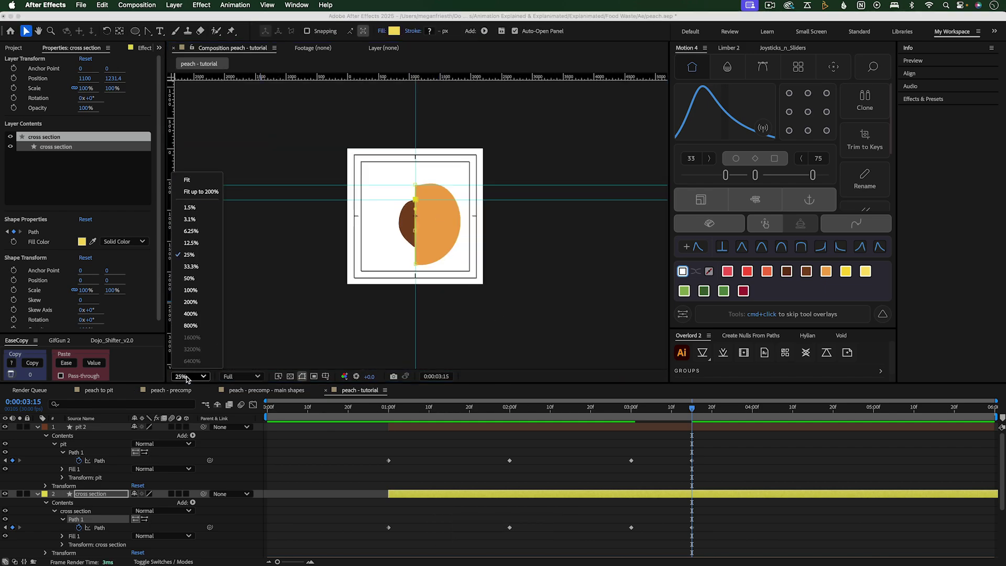
left_click(204, 193)
left_click(583, 487)
key("j")
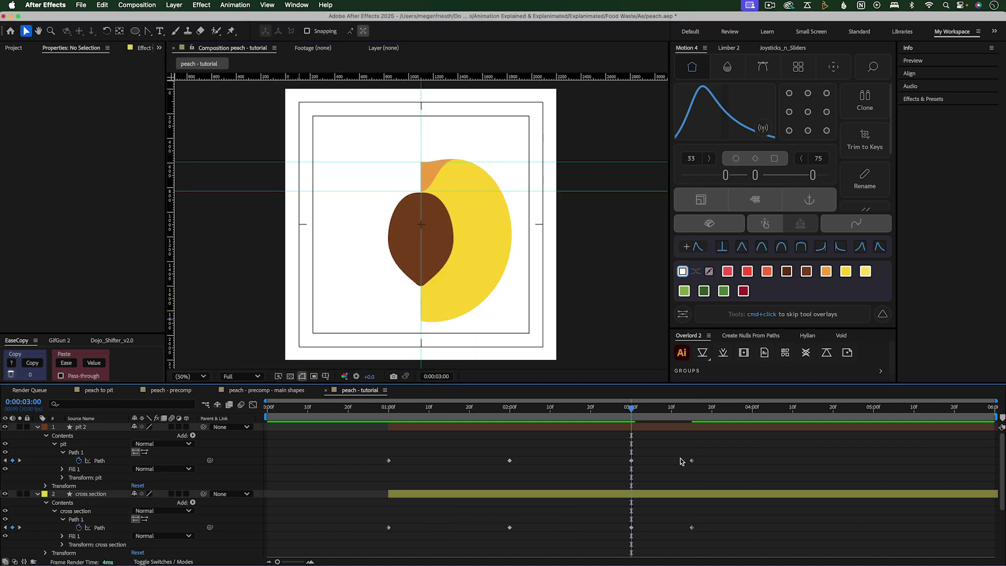
key("space")
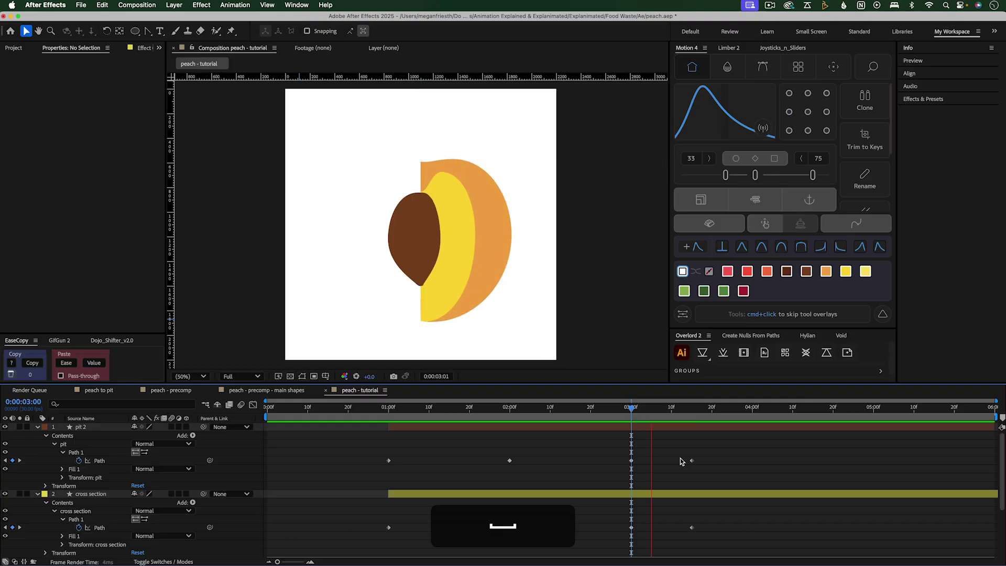
At 0:00:03:15, bring the main path's top points together where the vertical centre guide meets the upper guide
left_click_drag(633, 410, 691, 414)
scroll(669, 414, "down", 1)
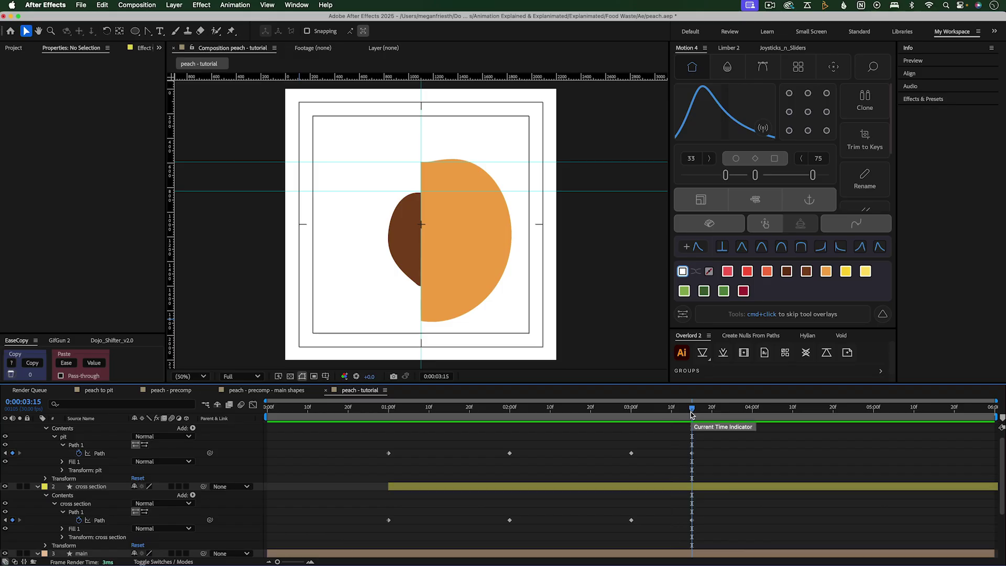
scroll(656, 491, "down", 5)
left_click(637, 486)
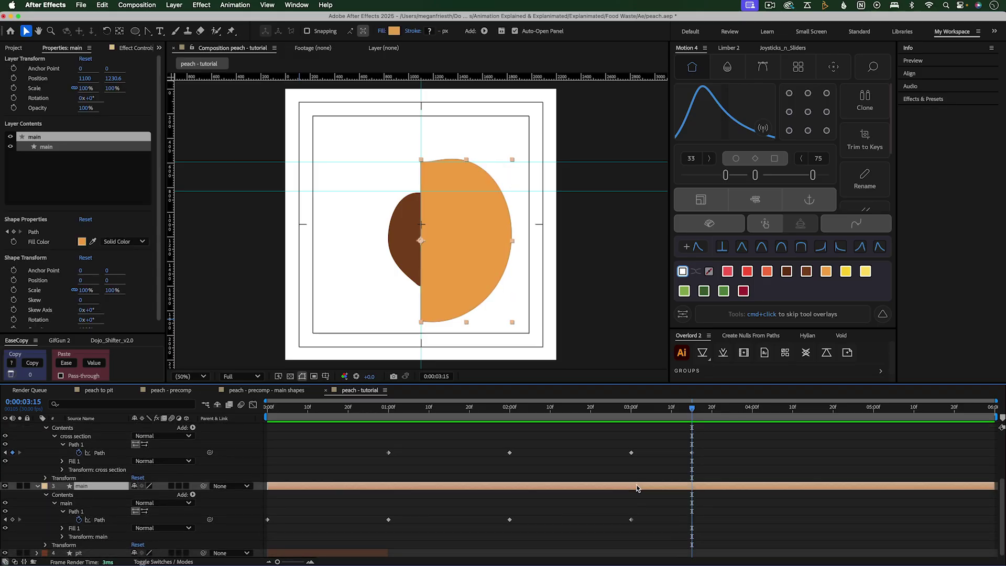
left_click(79, 512)
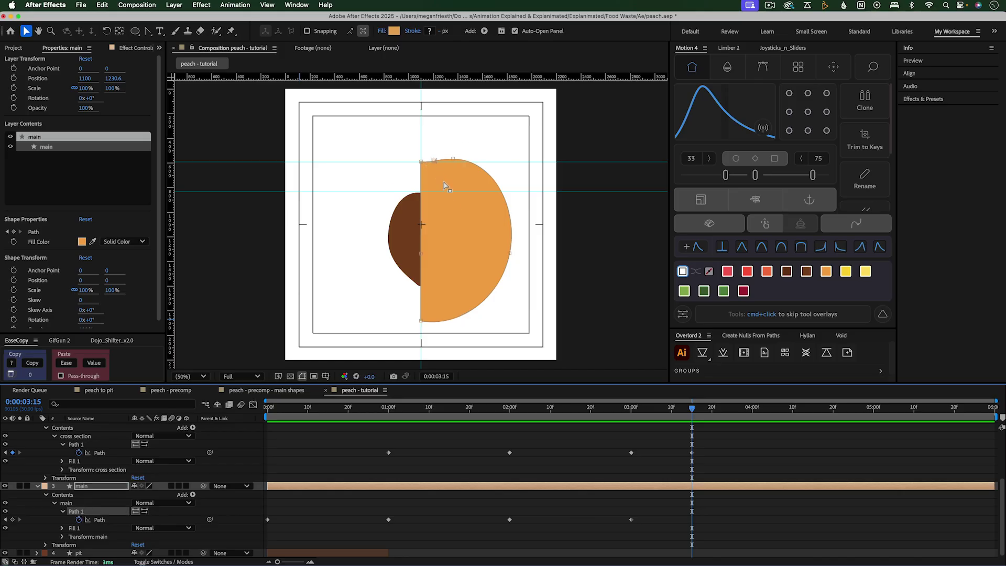
left_click_drag(435, 161, 421, 163)
key(".")
left_click_drag(402, 99, 485, 155)
key("comma")
key("comma")
Pull the main path's right point about halfway in towards the centre guide and shorten the bottom point's right handle
left_click_drag(516, 301, 442, 240)
key("slash")
key("comma")
left_click_drag(433, 313, 410, 308)
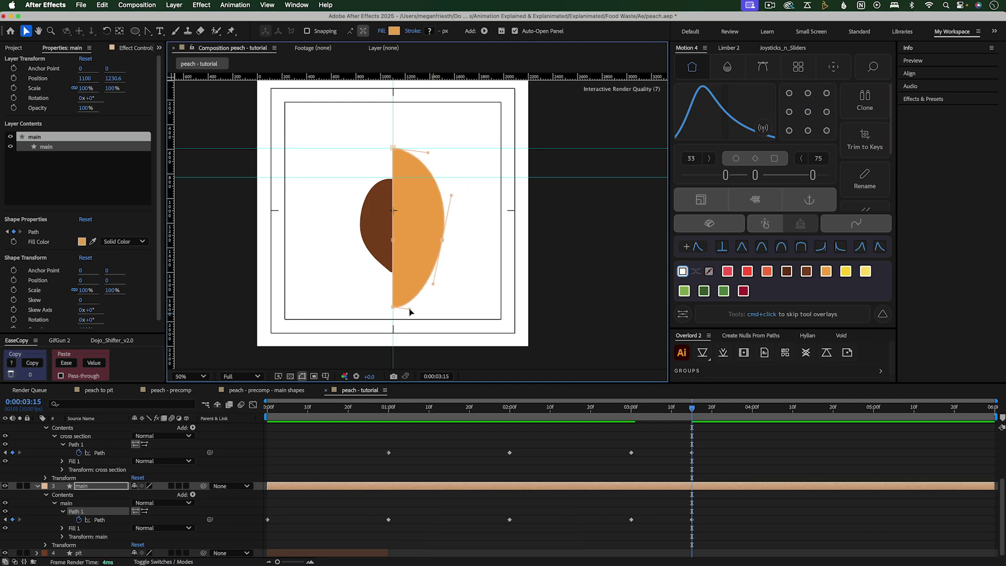
left_click_drag(442, 240, 440, 240)
left_click_drag(411, 308, 407, 308)
Preview the main shape's narrowing right half from 0:00:03:00
left_click_drag(692, 408, 632, 408)
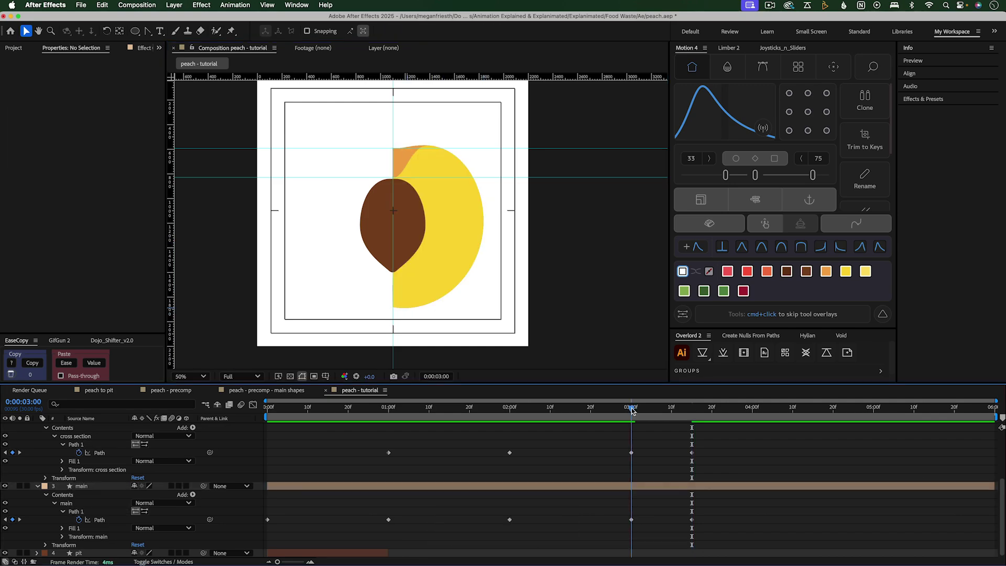
key("space")
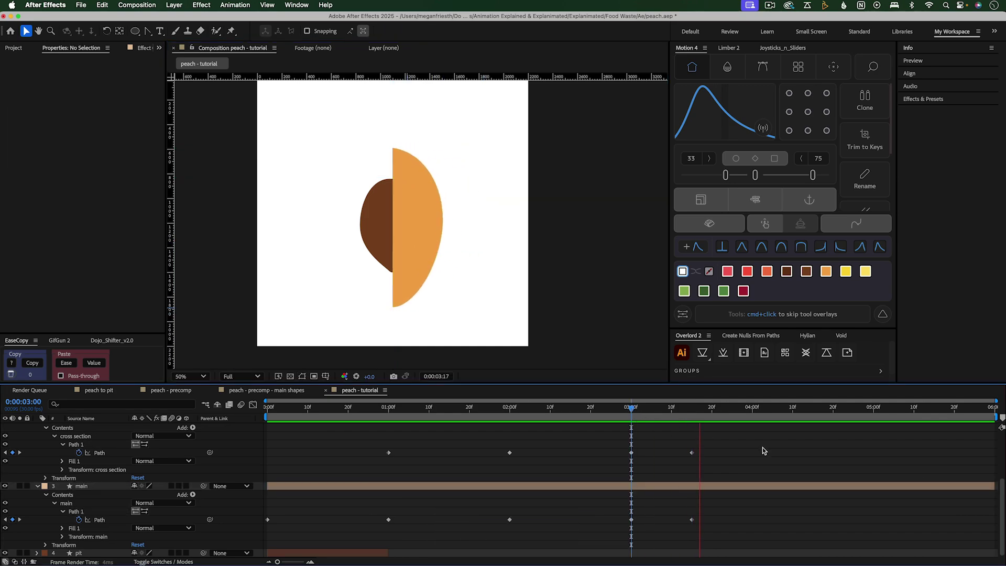
key("space")
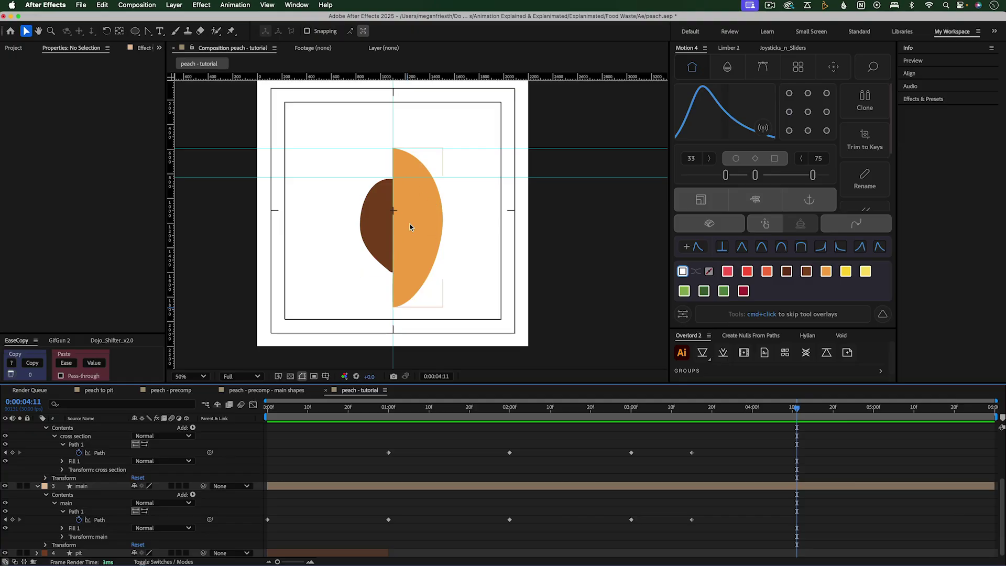
At 0:00:04:00, move the main path's left point out beyond the pit's left edge and slide one top point left along the upper guide
left_click(751, 410)
left_click(83, 511)
left_click_drag(393, 240, 351, 242)
scroll(393, 173, "down", 2)
scroll(394, 171, "up", 2)
left_click(391, 148)
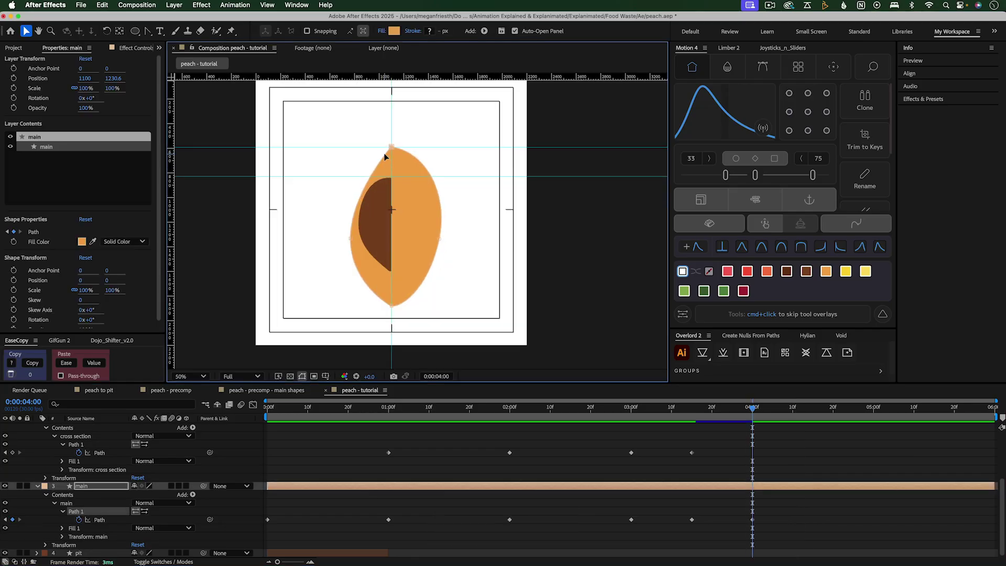
left_click_drag(391, 148, 374, 147)
key("super+equal")
left_click_drag(382, 189, 382, 232)
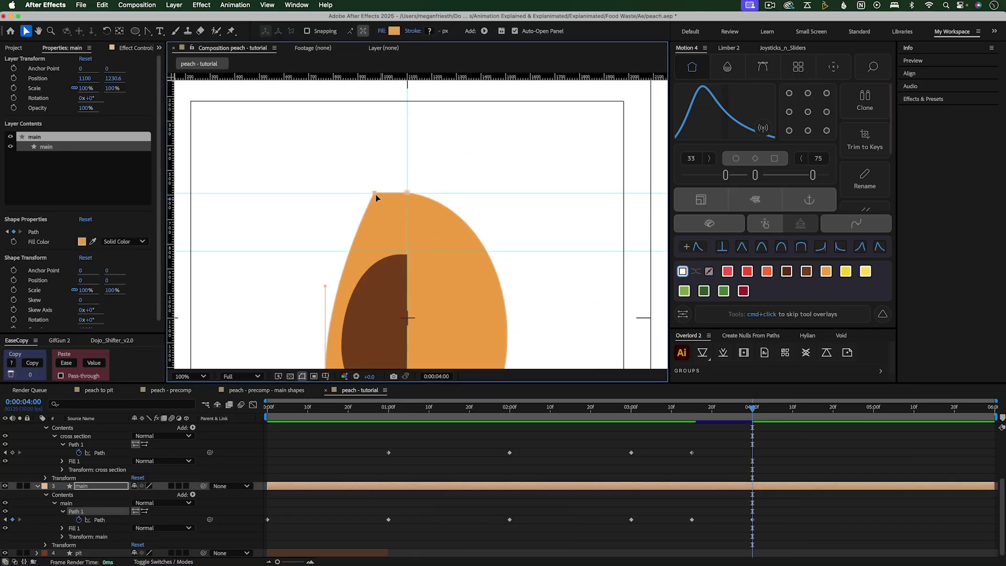
Give the main path's upper-left point a curved handle, return it to the centre guide, and tilt the left point's handles to round that half
left_click(148, 32)
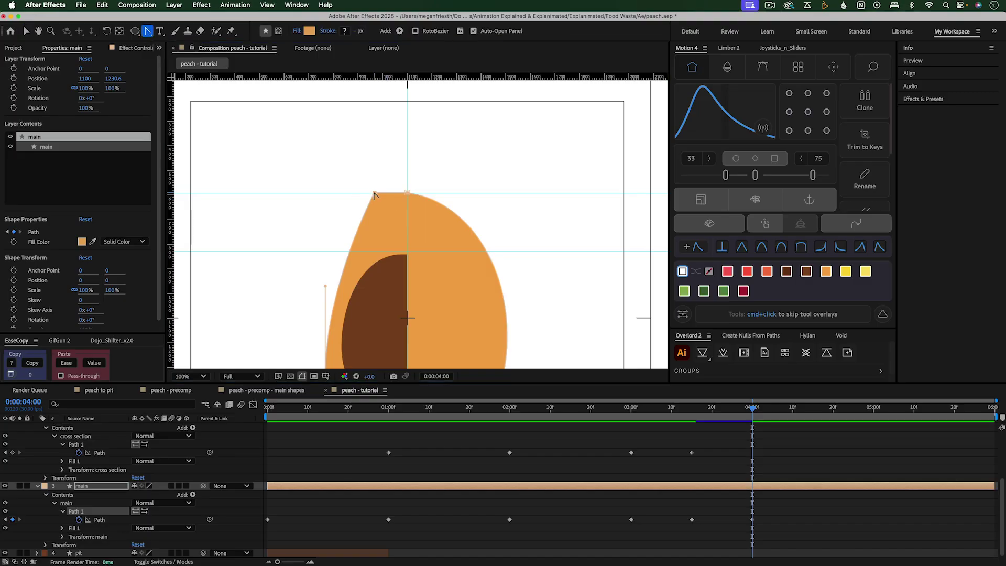
left_click_drag(373, 194, 409, 192)
key("v")
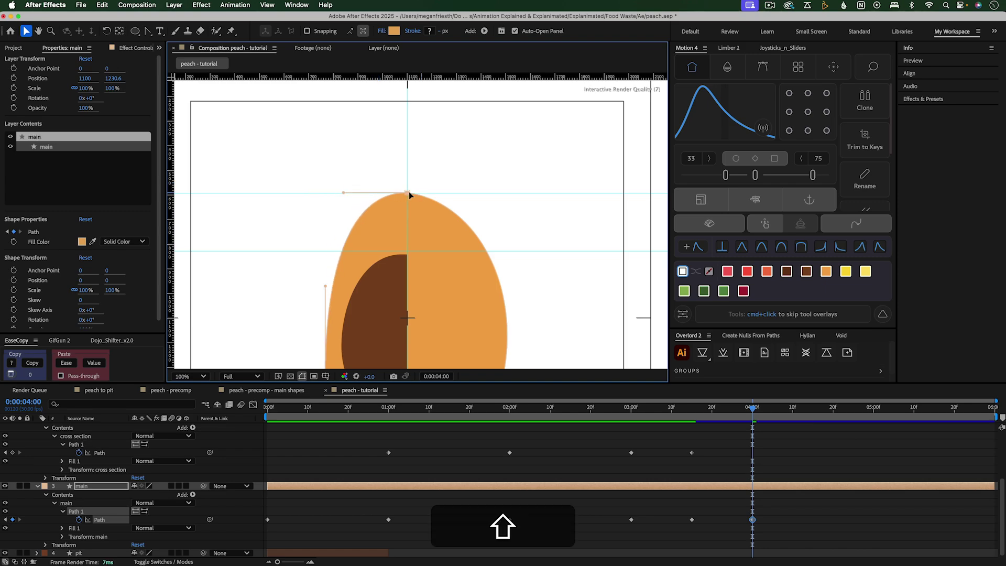
mouse_move(344, 192)
left_mouse_down()
mouse_move(375, 196)
mouse_move(362, 196)
left_mouse_up()
scroll(396, 190, "down", 3)
scroll(362, 198, "up", 1)
scroll(362, 210, "down", 1)
left_click(362, 245)
left_click_drag(362, 289, 369, 289)
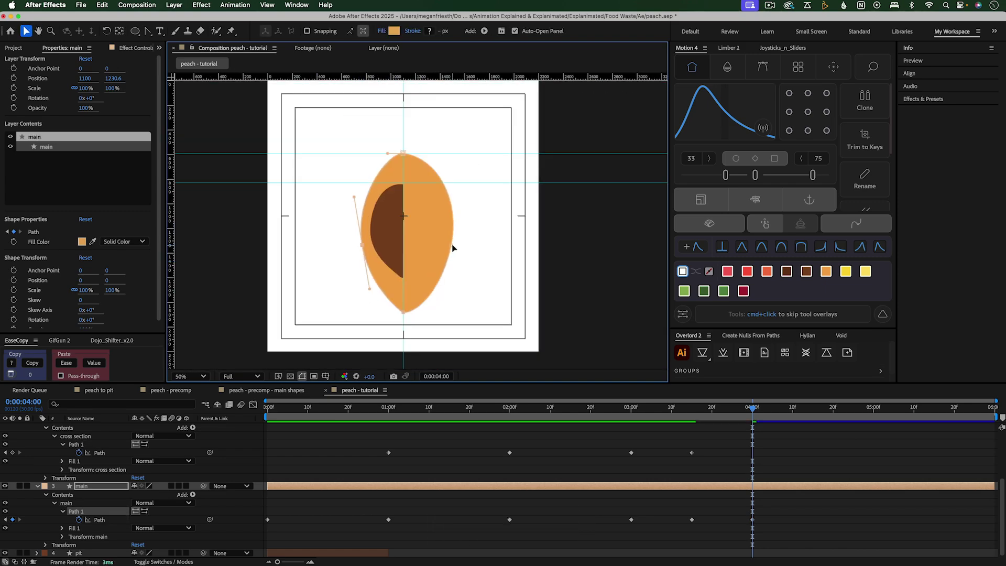
Collapse the main path's right point and upper-right handle onto the centre guide, and widen the left half slightly
left_click_drag(451, 245, 403, 245)
left_click_drag(414, 305, 400, 289)
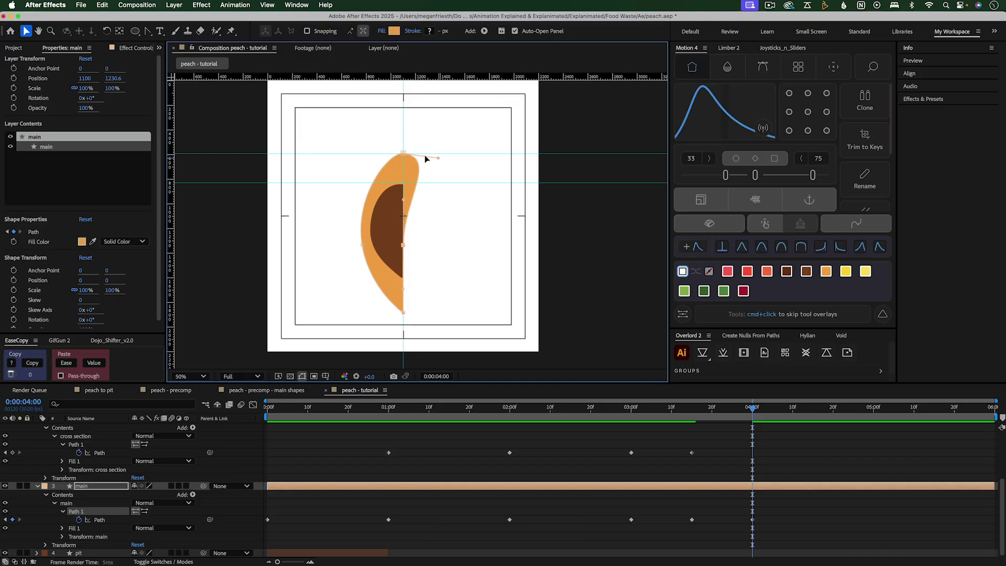
left_click_drag(438, 157, 403, 153)
left_click_drag(362, 244, 357, 245)
left_click_drag(384, 152, 378, 153)
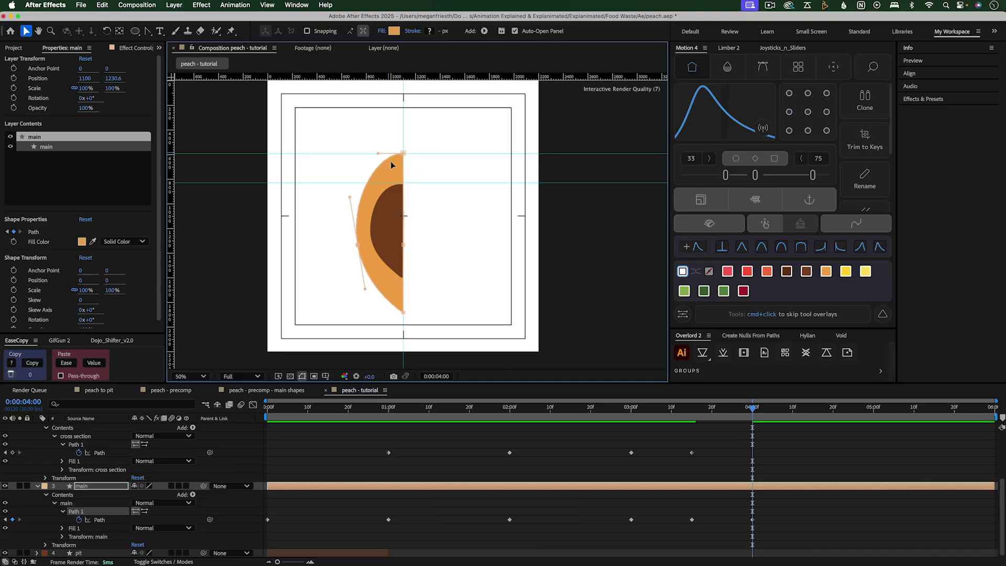
Split the main layer at 0:00:03:15, move its second part to the top of the layer stack, and scrub to 0:00:04:00
left_click_drag(632, 410, 703, 488)
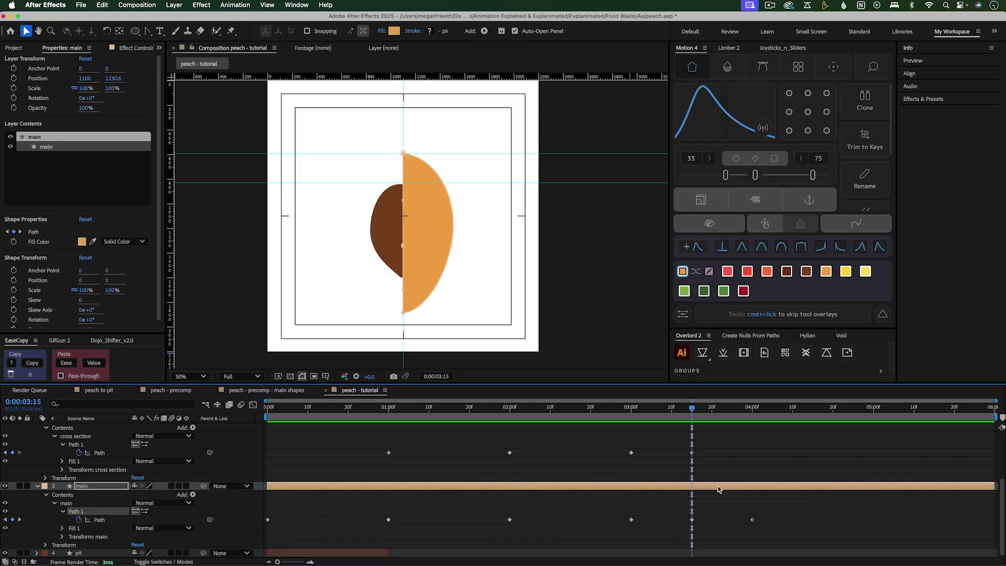
key("super+shift+d")
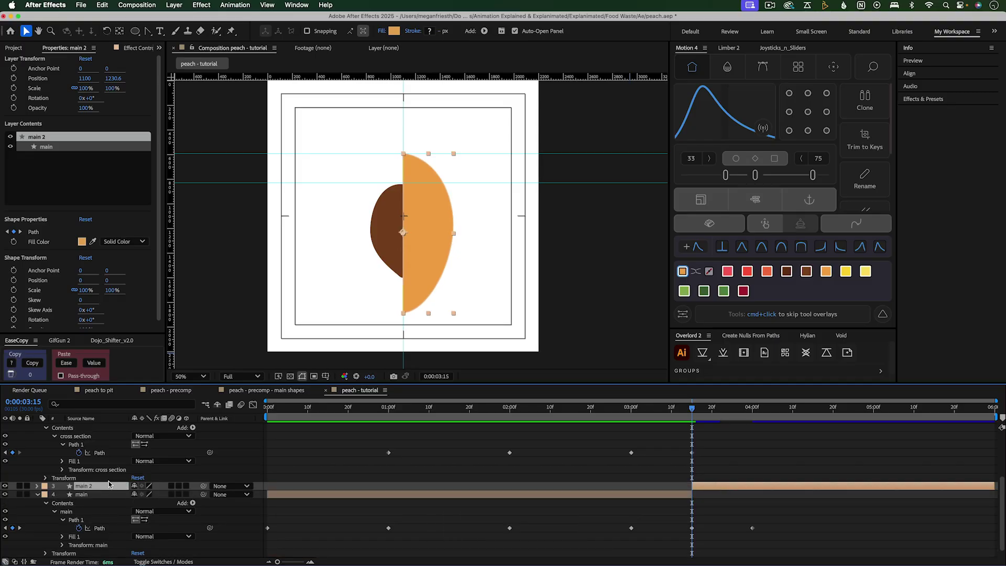
left_click_drag(105, 486, 109, 426)
left_click_drag(691, 408, 752, 412)
Copy pit 2's path keyframe from 0:00:02:00 to 0:00:03:20 and scrub to 0:00:04:00 to check the pit
left_click(690, 435)
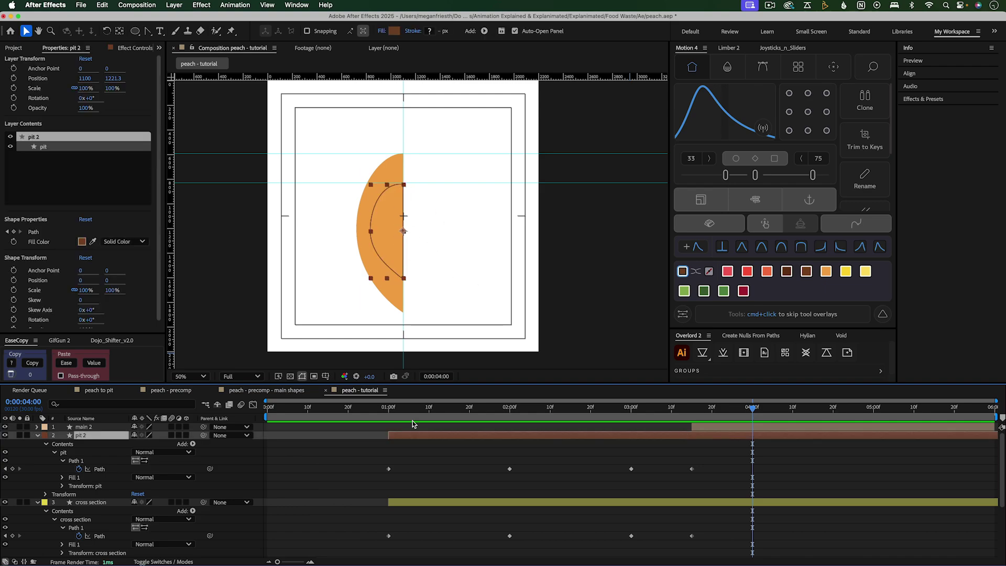
left_click(510, 412)
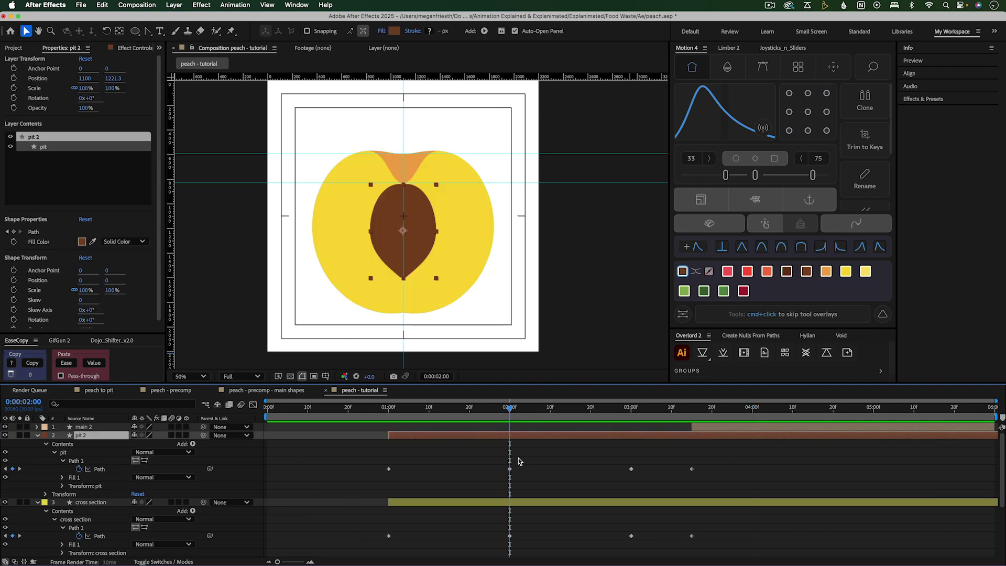
left_click(510, 468)
key("super+c")
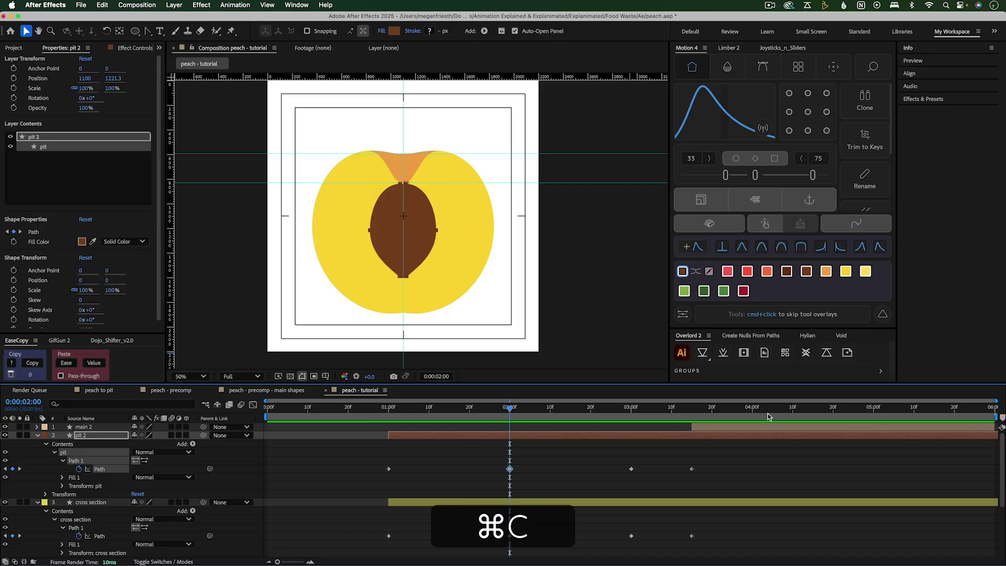
left_click(712, 412)
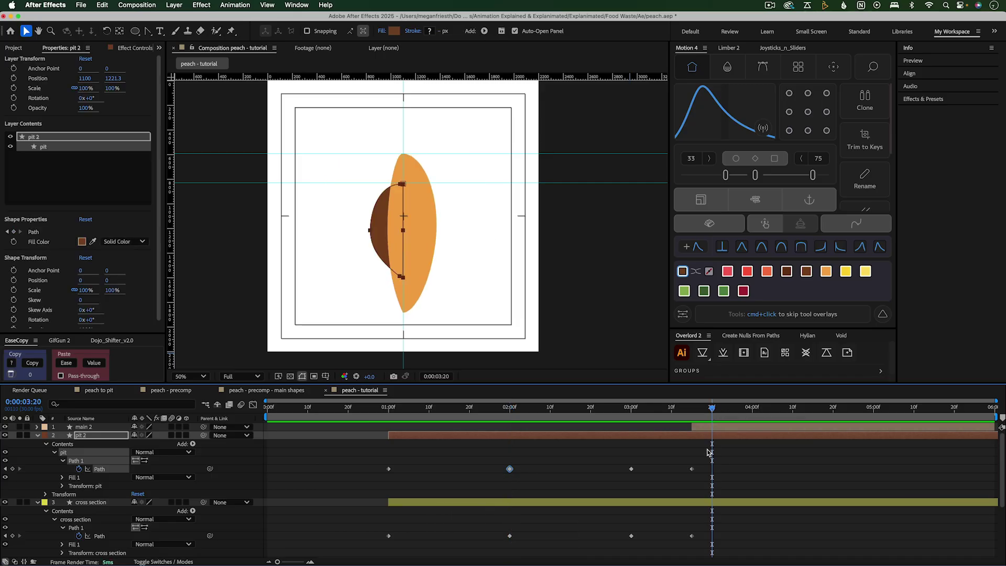
key("super+v")
left_click(732, 454)
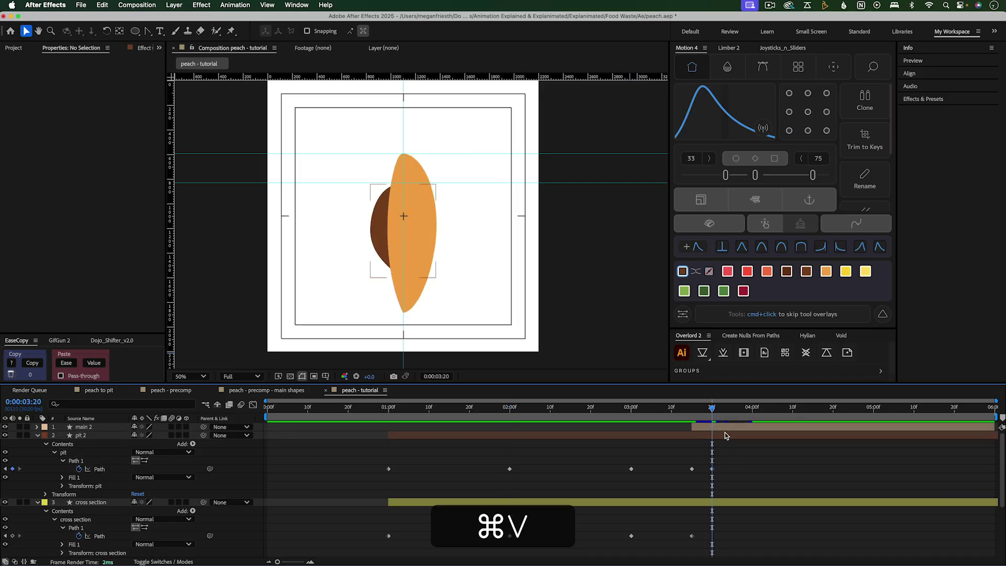
left_click_drag(713, 411, 754, 413)
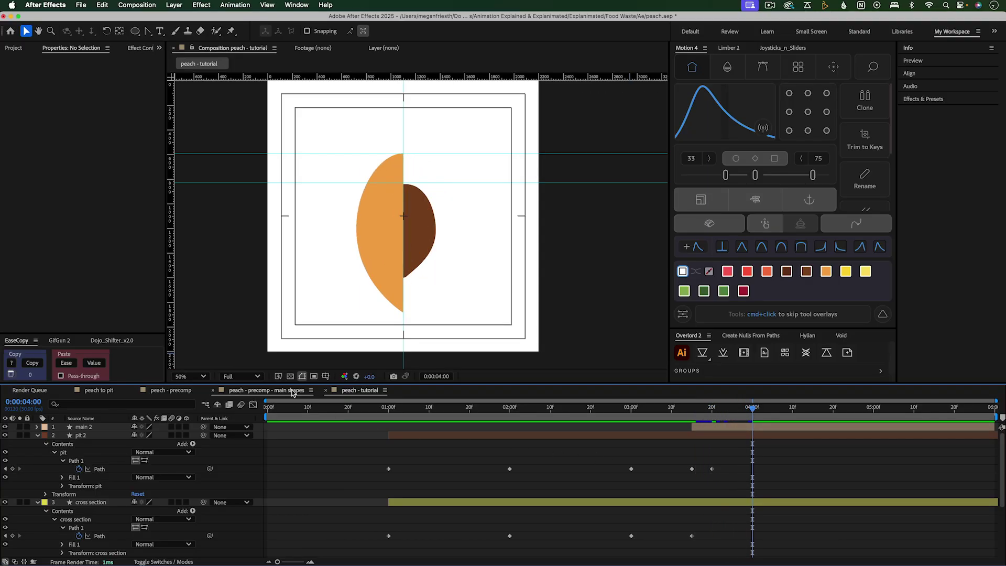
Check the layer timing in the peach - precomp - main shapes composition up to 0:00:05:00, and return to peach - tutorial
left_click(292, 393)
left_click_drag(468, 412, 517, 414)
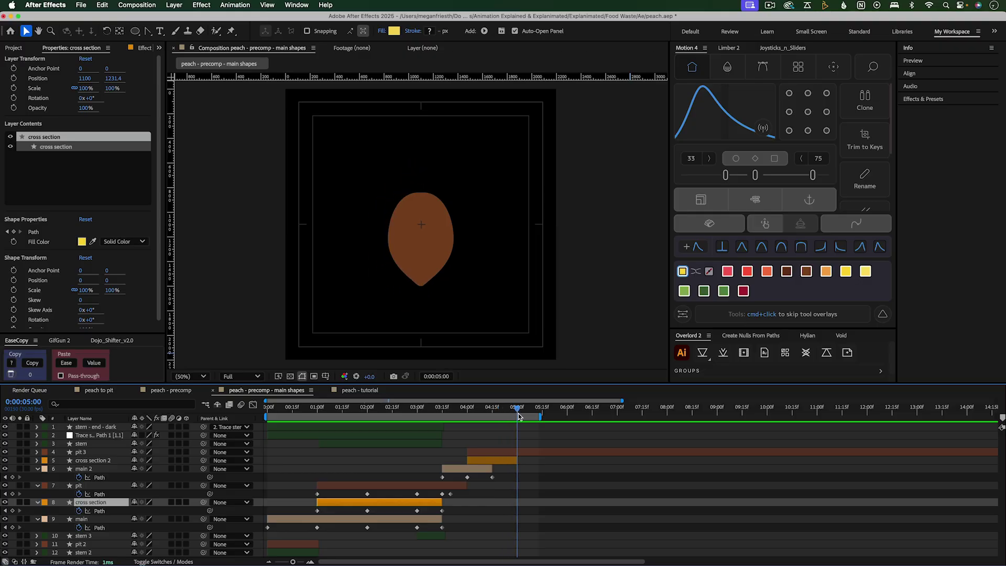
left_click(369, 389)
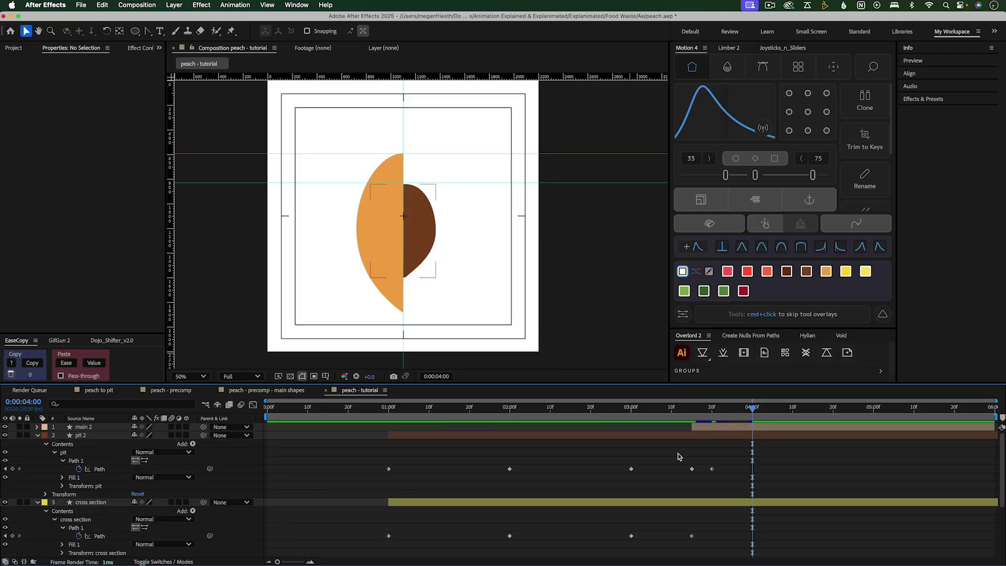
Collapse all layer properties, split the cross section layer at 0:00:04:00, and move its second part to the top of the stack
key("u")
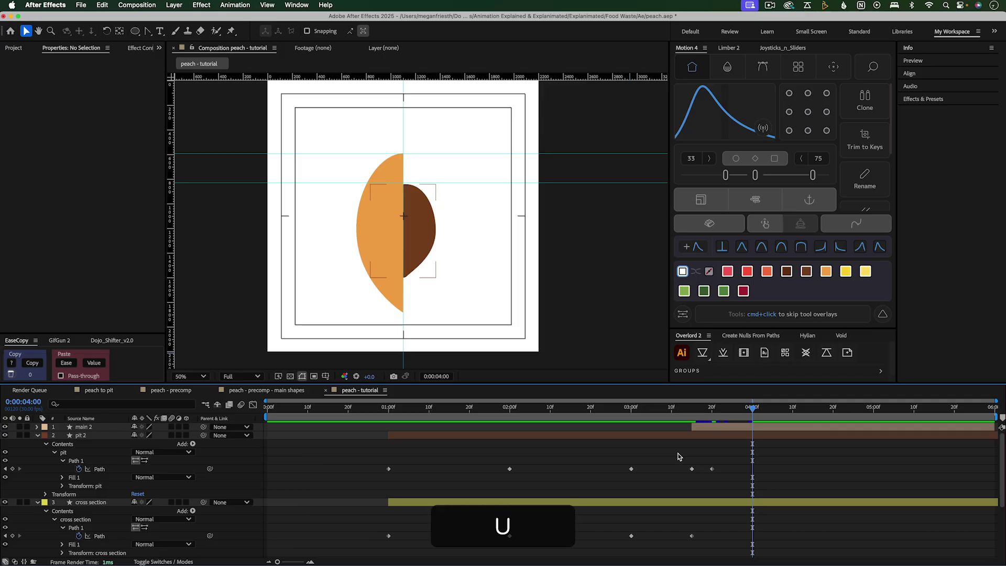
key("u")
left_click(658, 445)
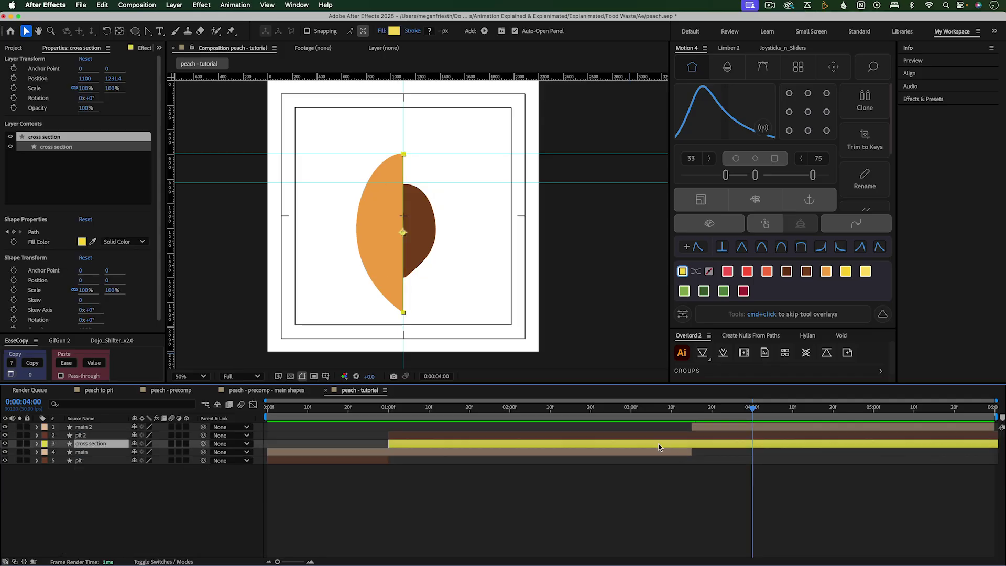
key("super+shift+d")
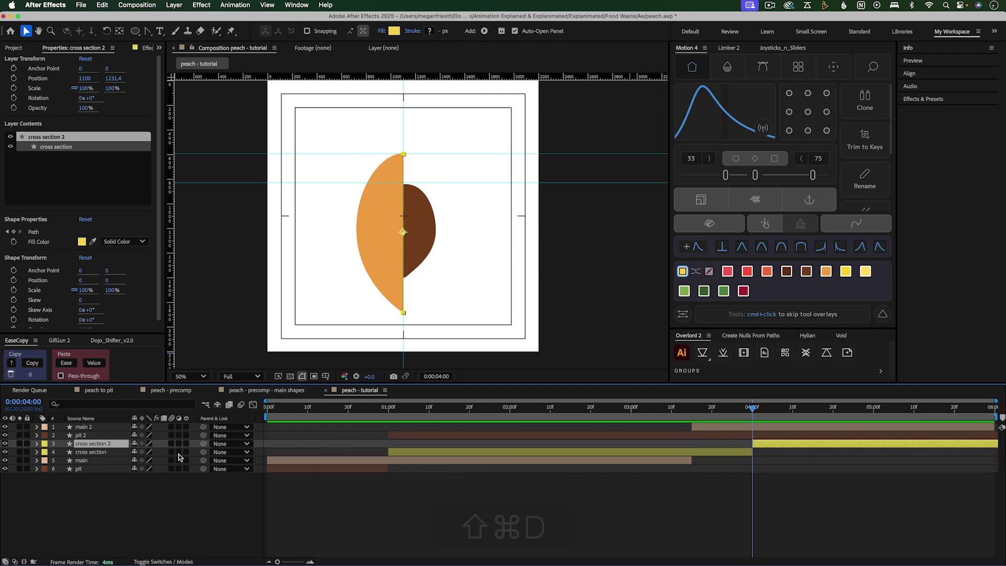
left_click_drag(99, 445, 98, 429)
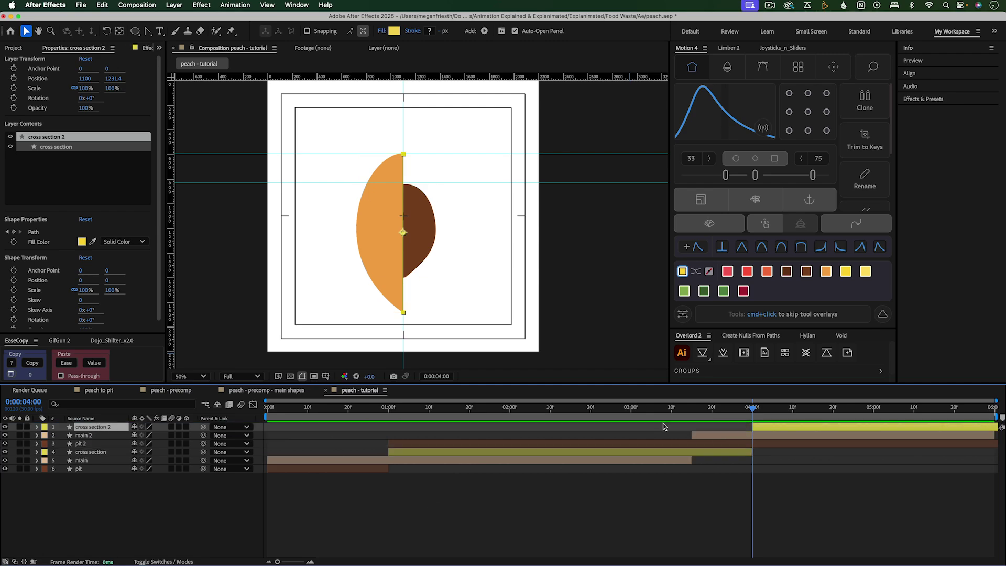
Reveal the path property of cross section 2 and add a path keyframe at 0:00:04:00
left_click(37, 427)
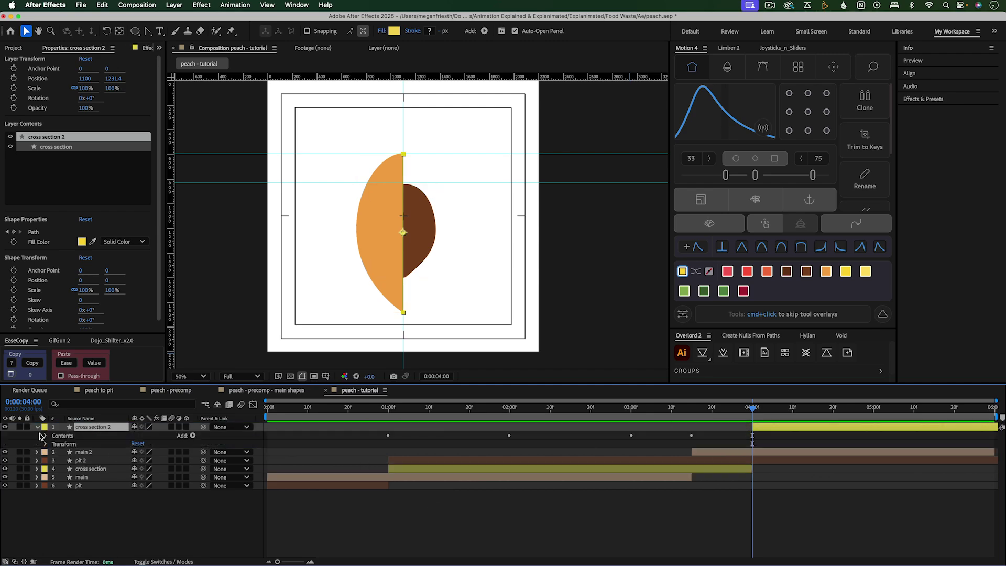
left_click(45, 435)
left_click(55, 444)
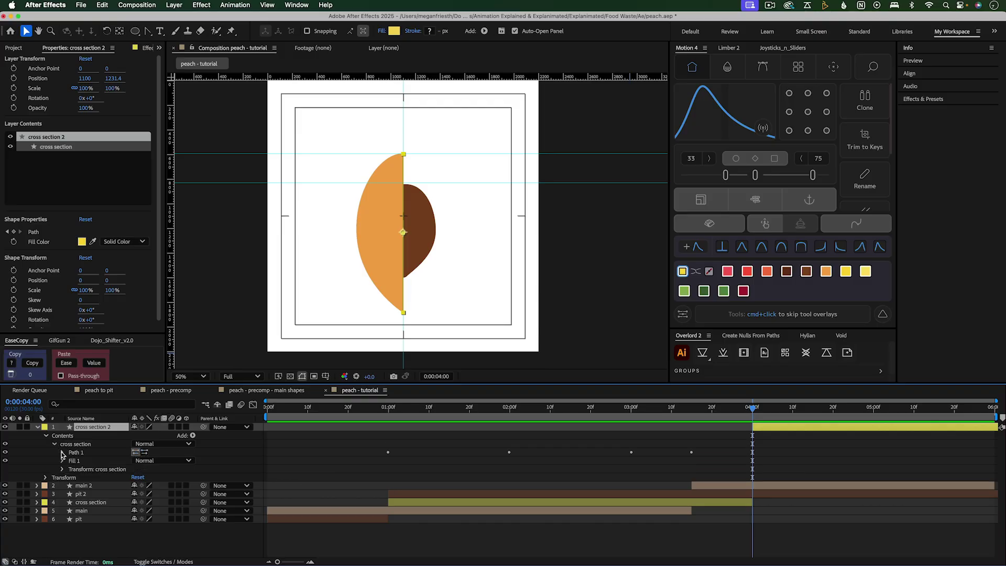
left_click(62, 452)
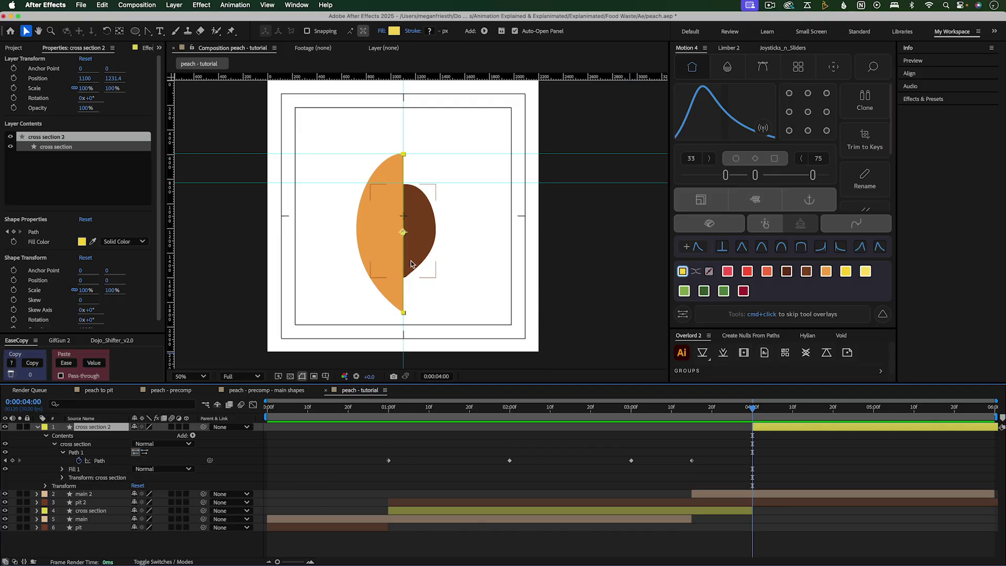
left_click(13, 461)
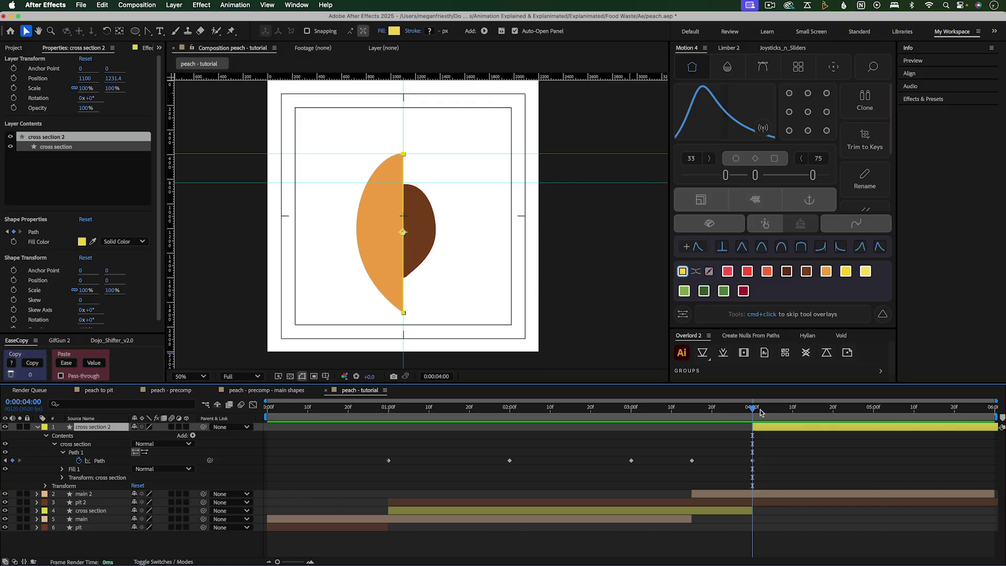
At 0:00:05:00, pull cross section 2's left path points out from the centre guide and curve its upper edge to the main half's outline
left_click_drag(760, 413, 873, 413)
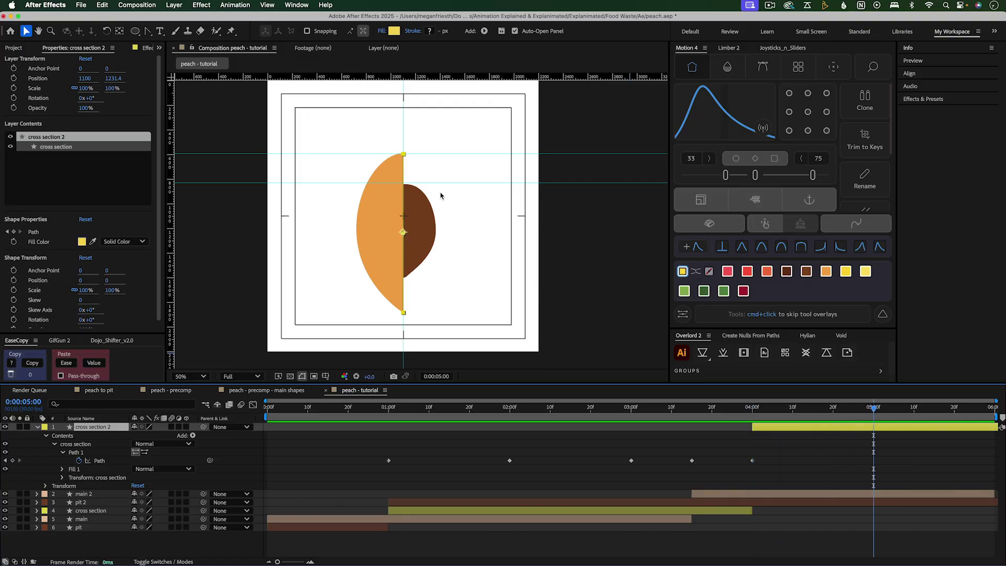
left_click(76, 452)
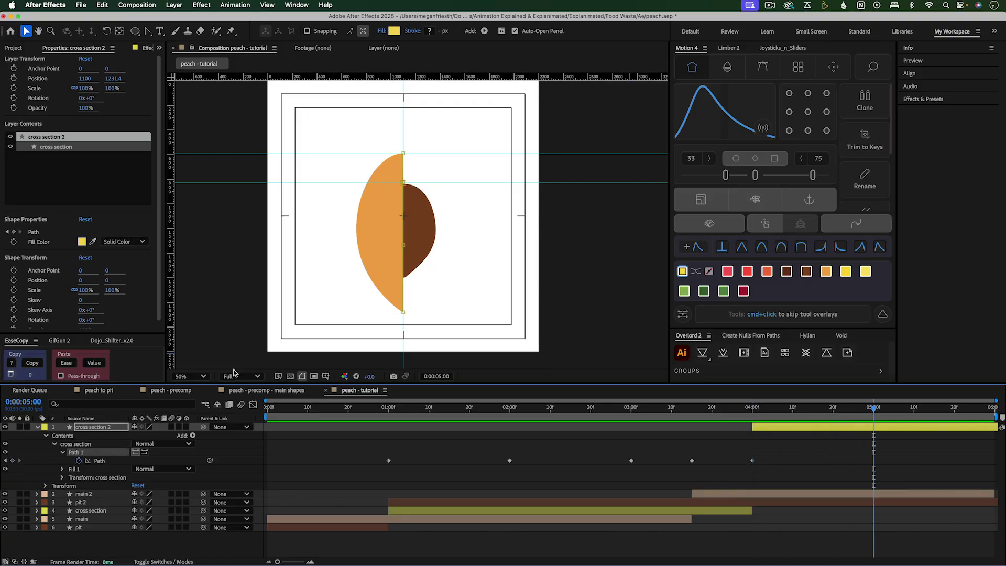
left_click_drag(411, 242, 374, 244)
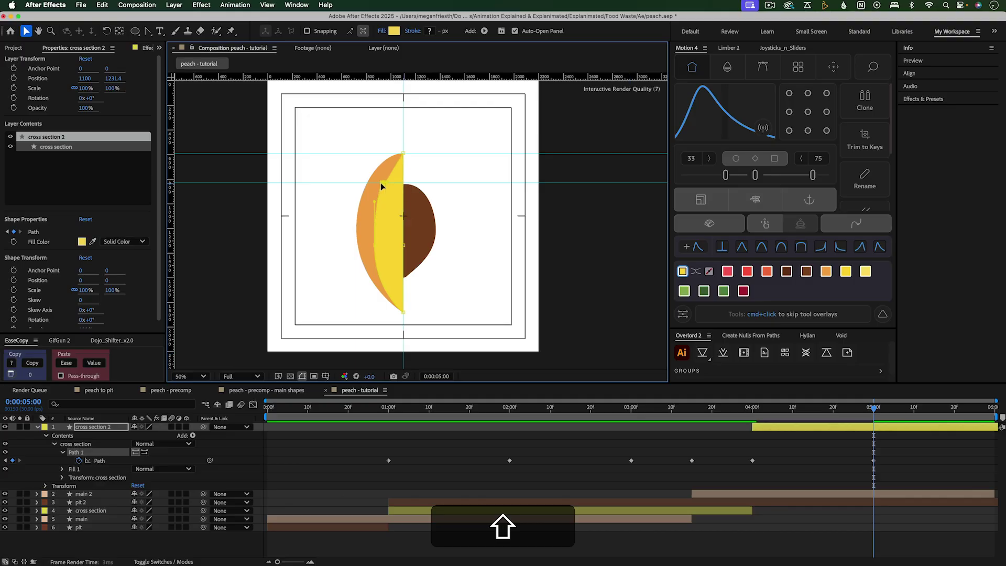
left_click_drag(373, 246, 363, 246)
left_click(150, 33)
left_click(373, 182)
key("period")
key("v")
left_click_drag(325, 142, 341, 95)
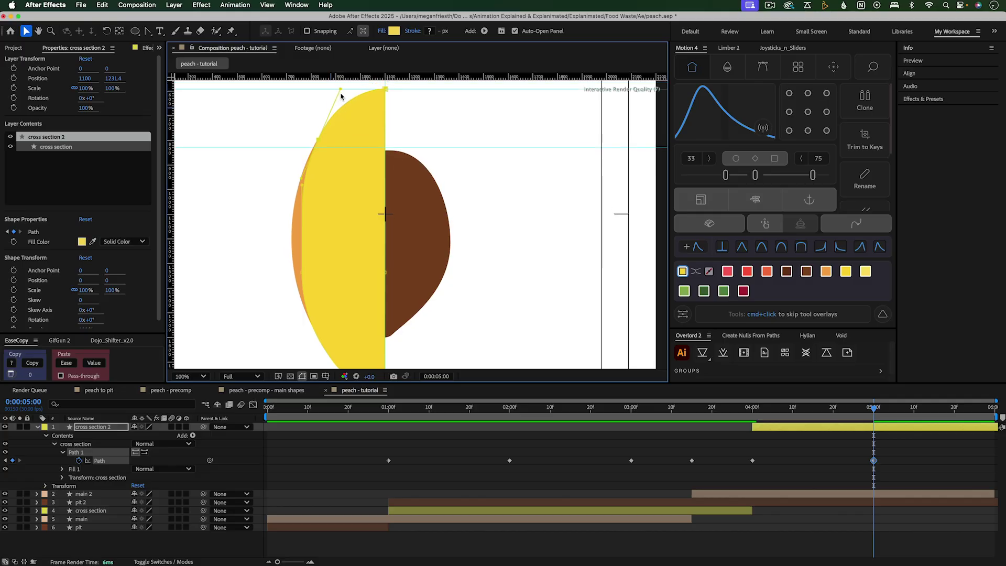
Adjust the middle and lower curve handles of cross section 2 so its left edge covers the orange main half
key("period")
left_click_drag(298, 131, 376, 240)
left_click_drag(342, 171, 354, 167)
left_click_drag(362, 262, 442, 127)
key("comma")
left_click_drag(387, 318, 340, 233)
left_click_drag(340, 323, 356, 324)
left_click_drag(324, 147, 331, 167)
left_click_drag(355, 316, 351, 311)
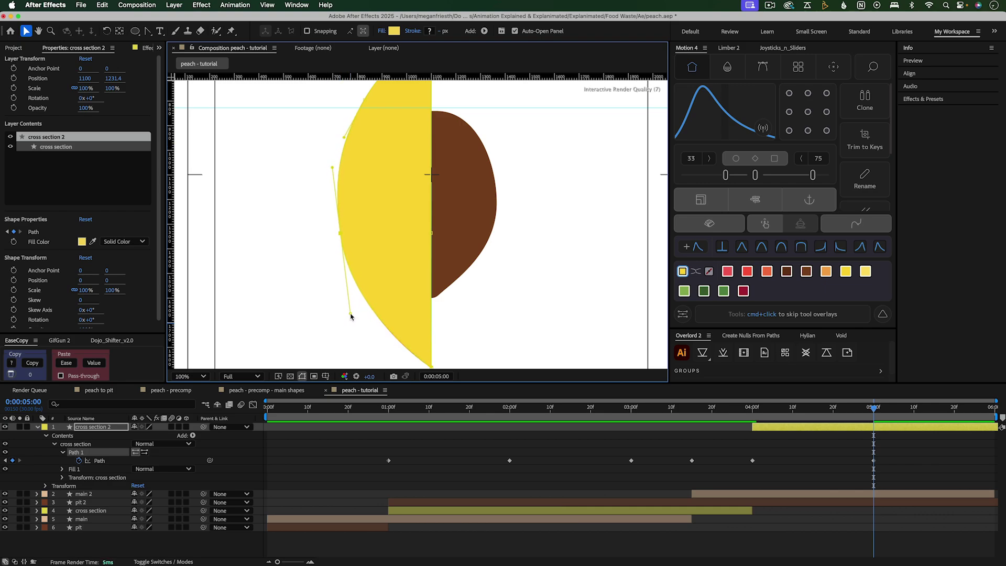
key("comma")
left_click(188, 376)
left_click(194, 181)
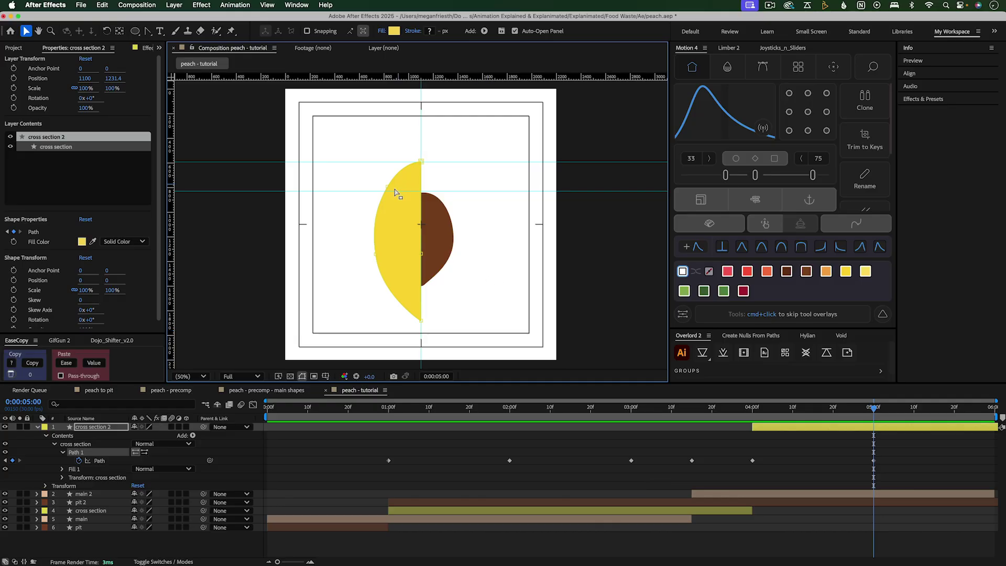
Scrub between 0:00:04:00 and 0:00:05:00 to check how the cross section opens over main 2
left_click(399, 247)
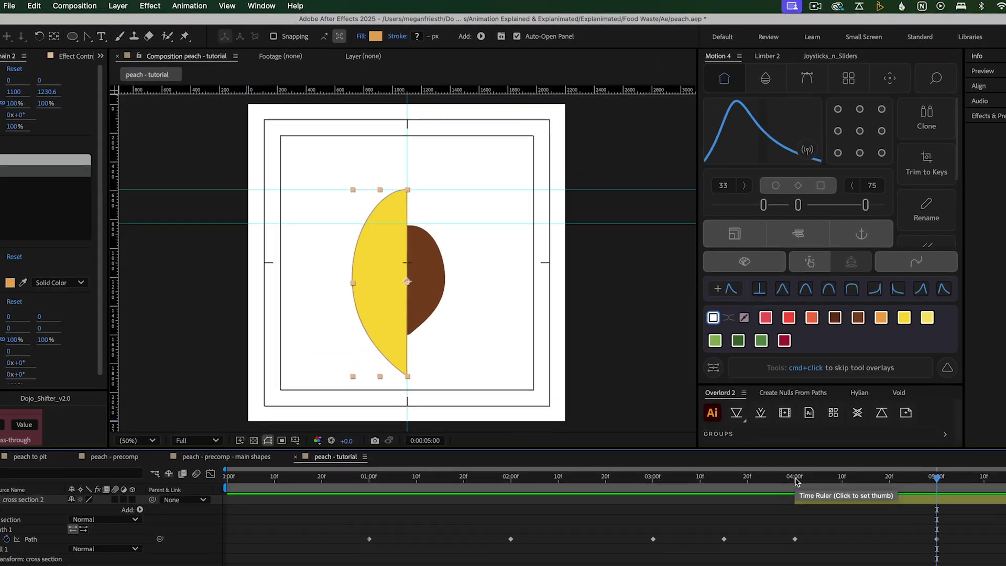
left_click_drag(753, 409, 795, 414)
left_click_drag(852, 502, 856, 501)
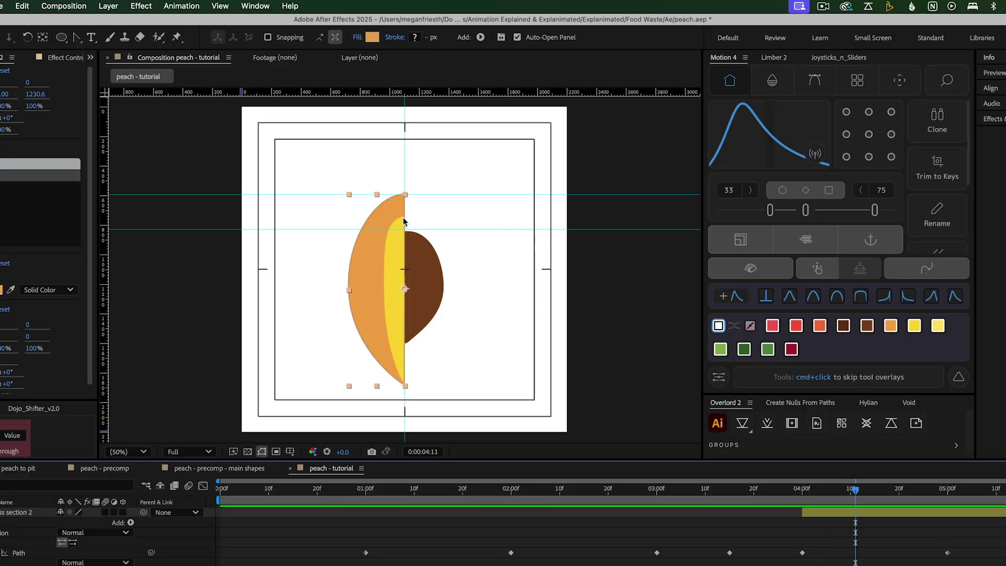
left_click(948, 493)
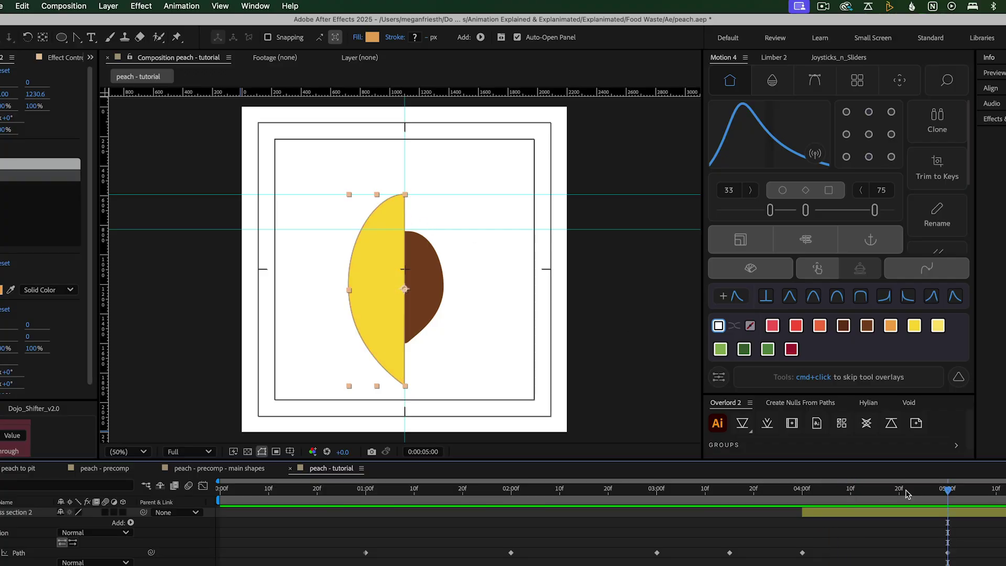
At 0:00:04:00, swap the positions of cross section 2's top two path vertices along the centre guide to match their order at 0:00:05:00
left_click(13, 542)
scroll(405, 257, "up", 1)
left_click_drag(363, 209, 359, 290)
left_click(399, 199)
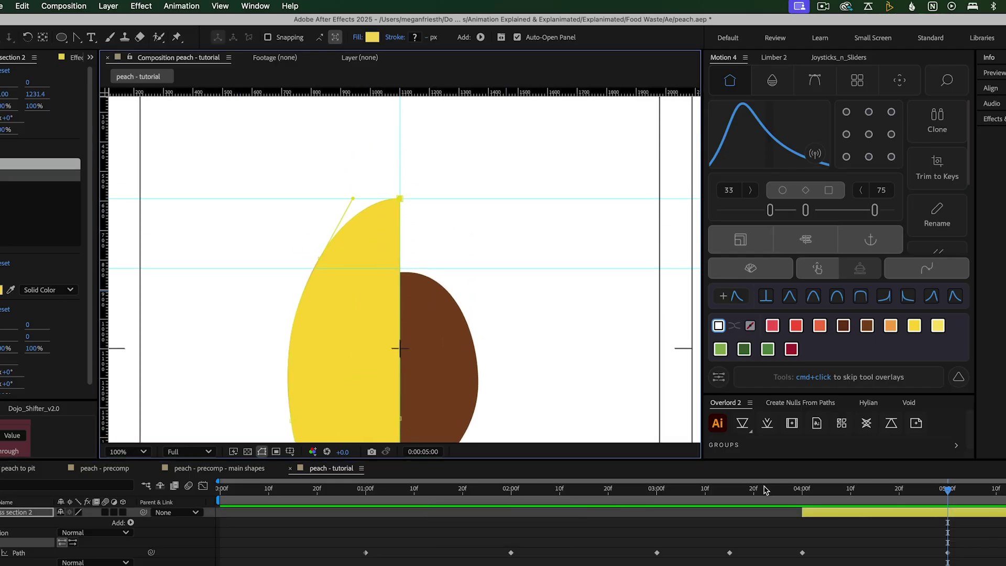
left_click_drag(804, 495, 820, 496)
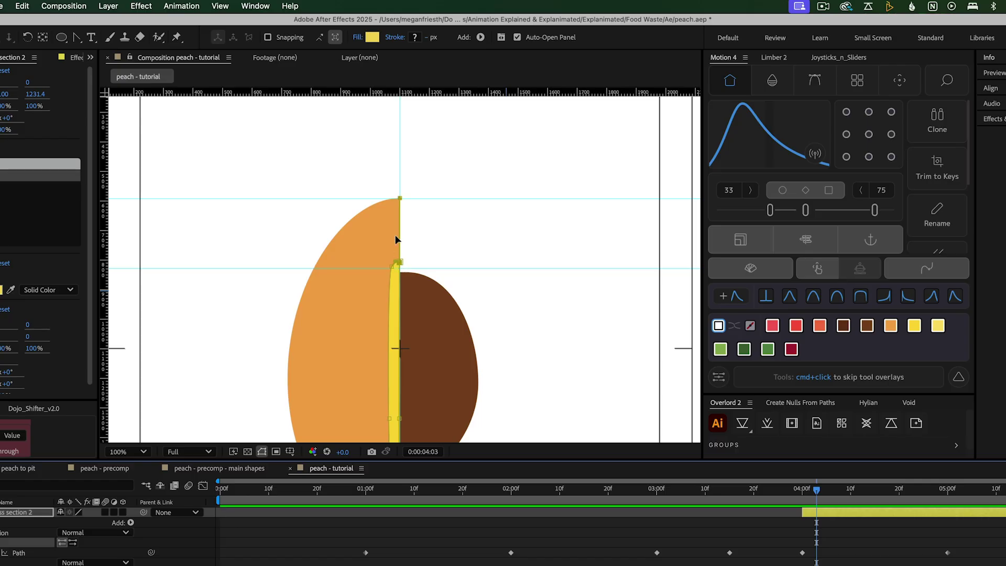
left_click(804, 495)
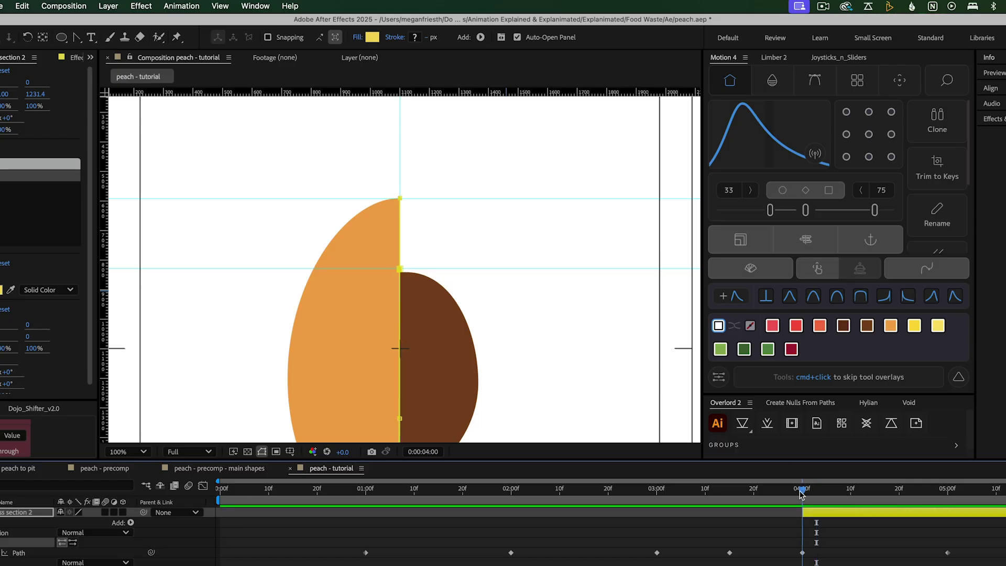
key("shift")
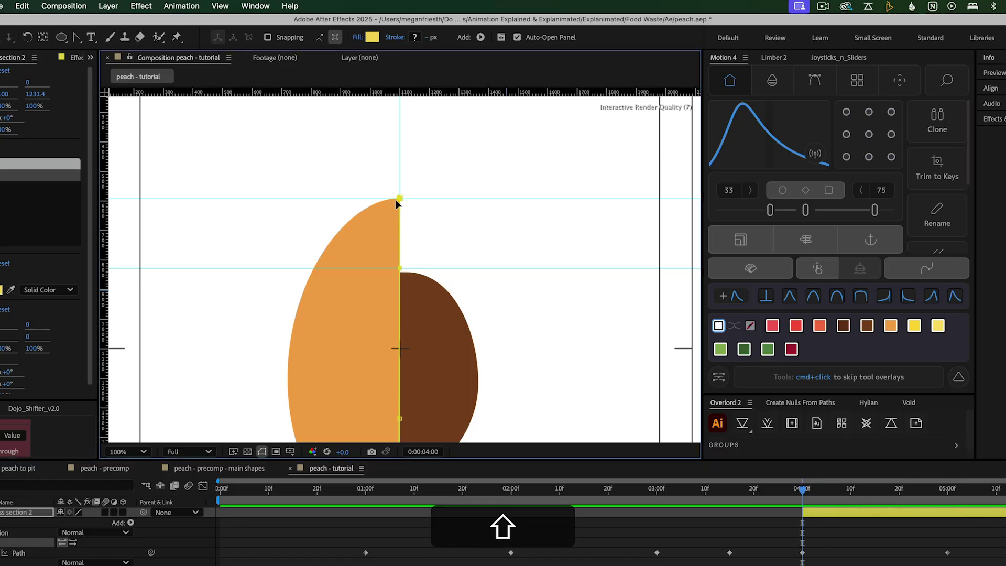
Add vertical curve handles to cross section 2's second vertex at 0:00:04:00, and scrub to 0:00:05:00 to check the opening
left_click_drag(804, 492, 836, 494)
key("v")
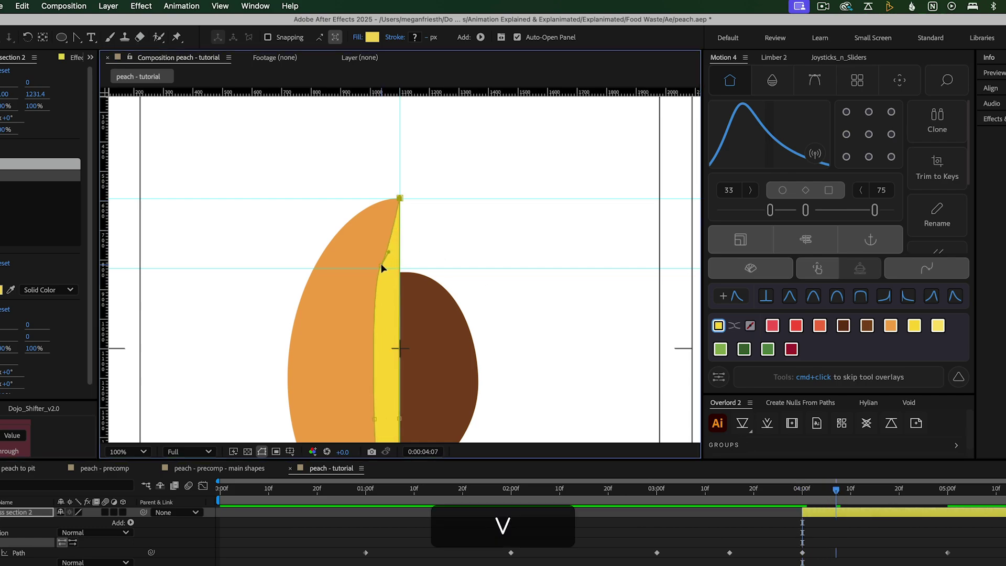
left_click(382, 263)
left_click_drag(809, 494, 802, 494)
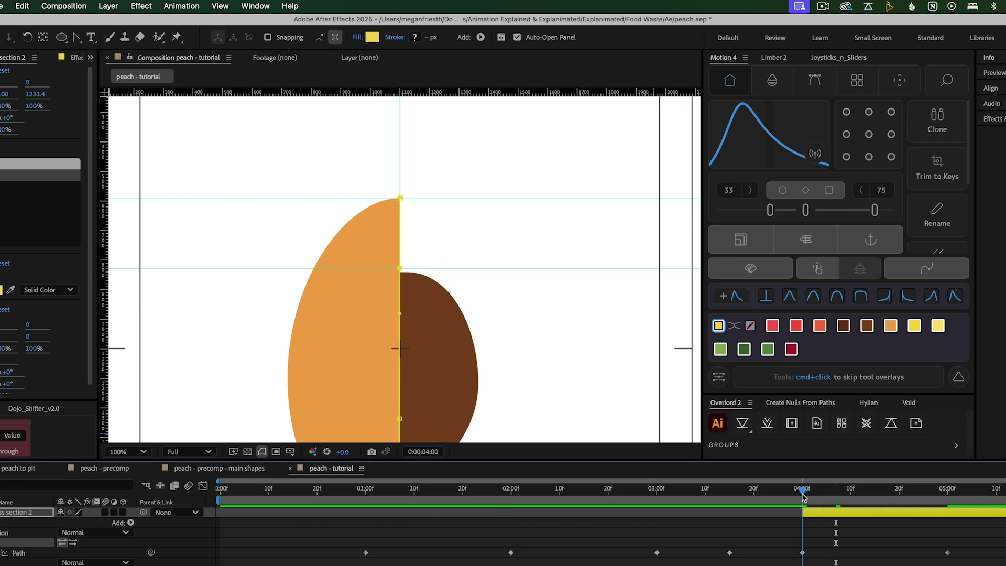
left_click(76, 36)
left_click(400, 268)
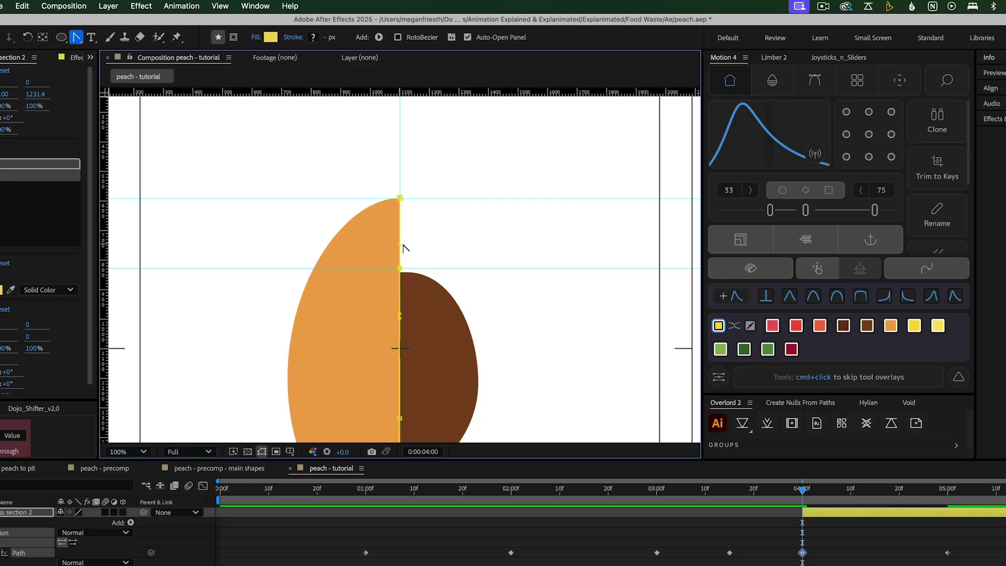
key("v")
left_click_drag(803, 490, 947, 498)
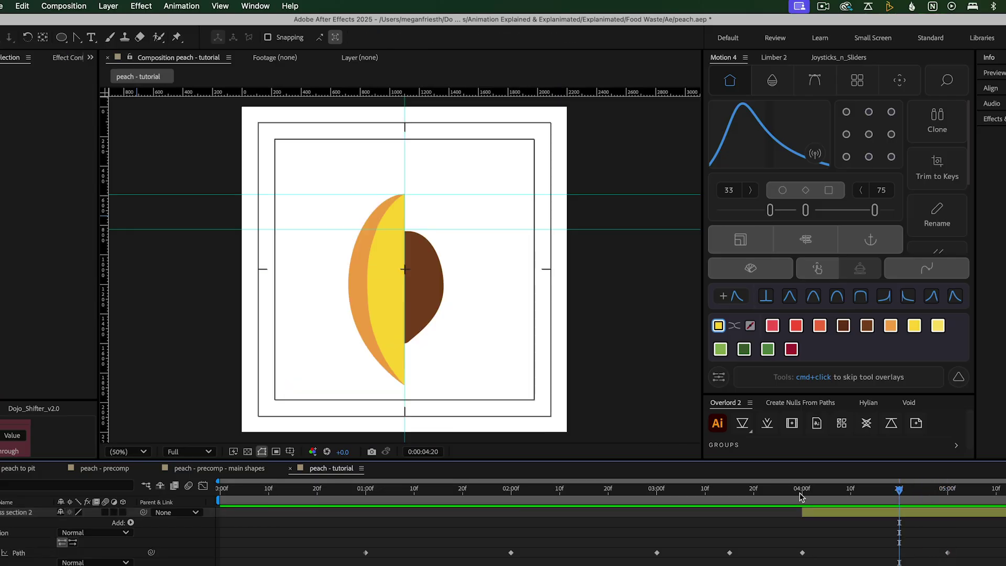
left_click(801, 491)
left_click_drag(806, 495, 947, 503)
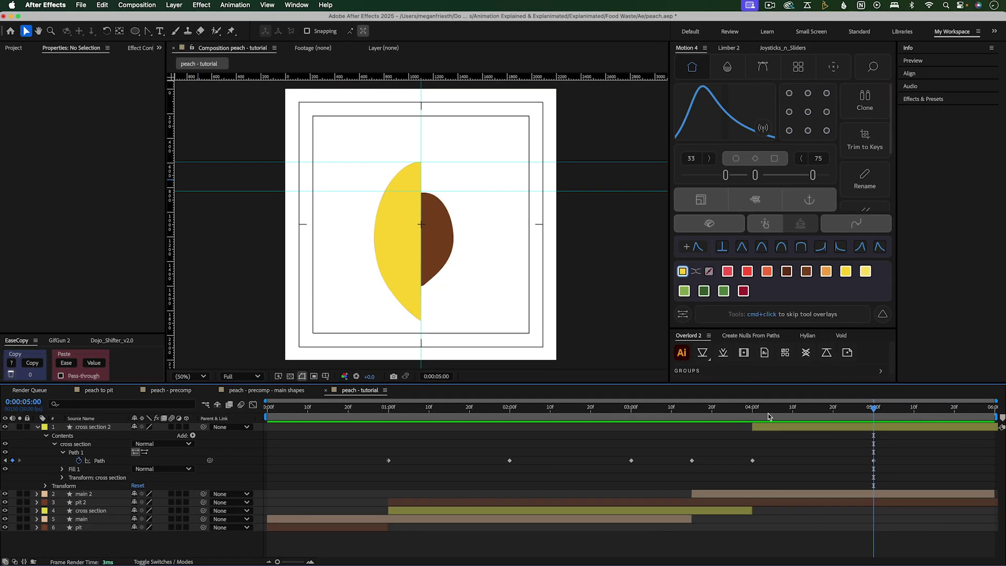
Split the pit 2 layer at 0:00:04:00 and move its second part to the top of the layer stack
left_click(752, 412)
left_click(766, 502)
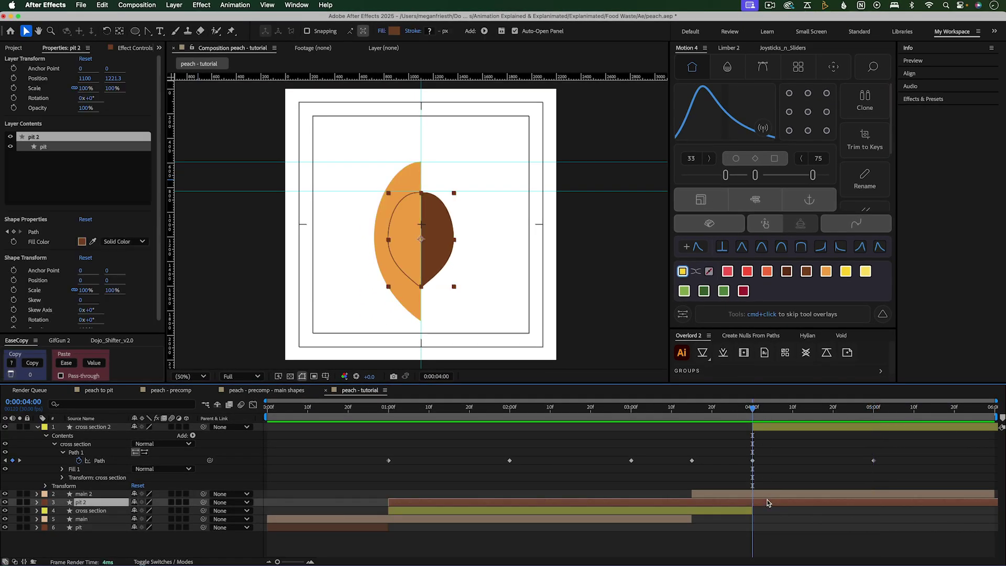
key("shift+super+d")
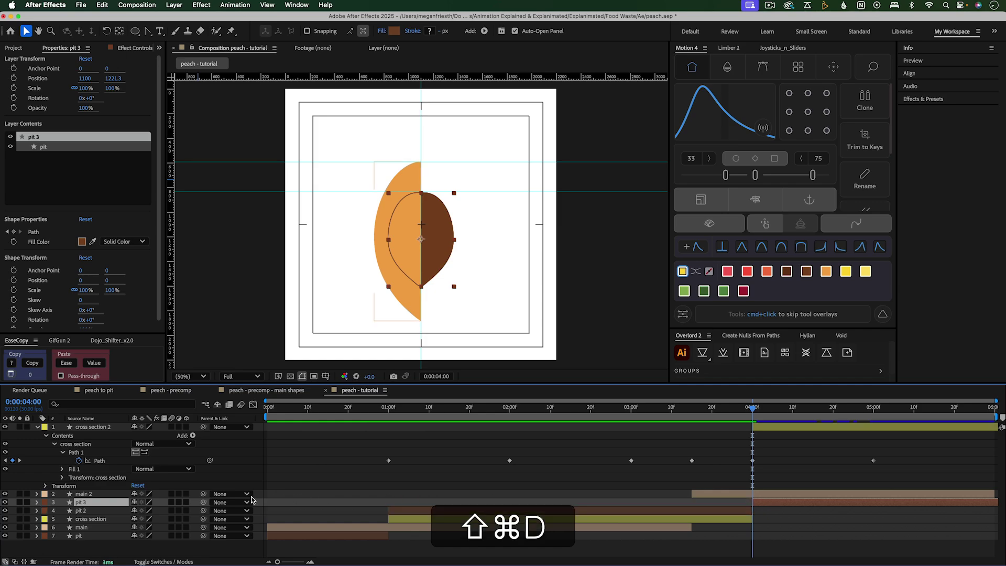
left_click_drag(164, 501, 88, 426)
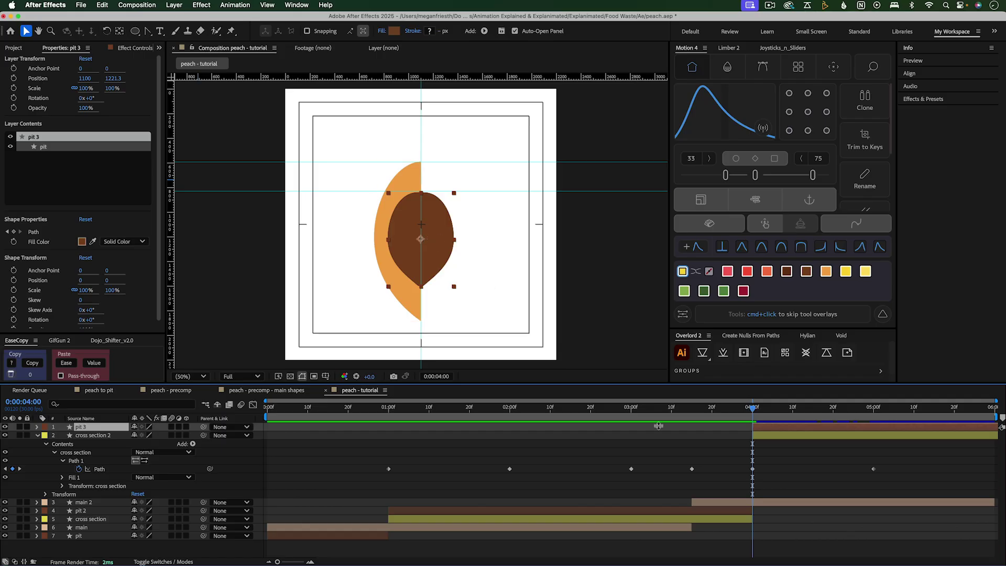
Reveal pit 3's path keyframes and add a path keyframe at 0:00:05:00
key("u")
left_click(872, 415)
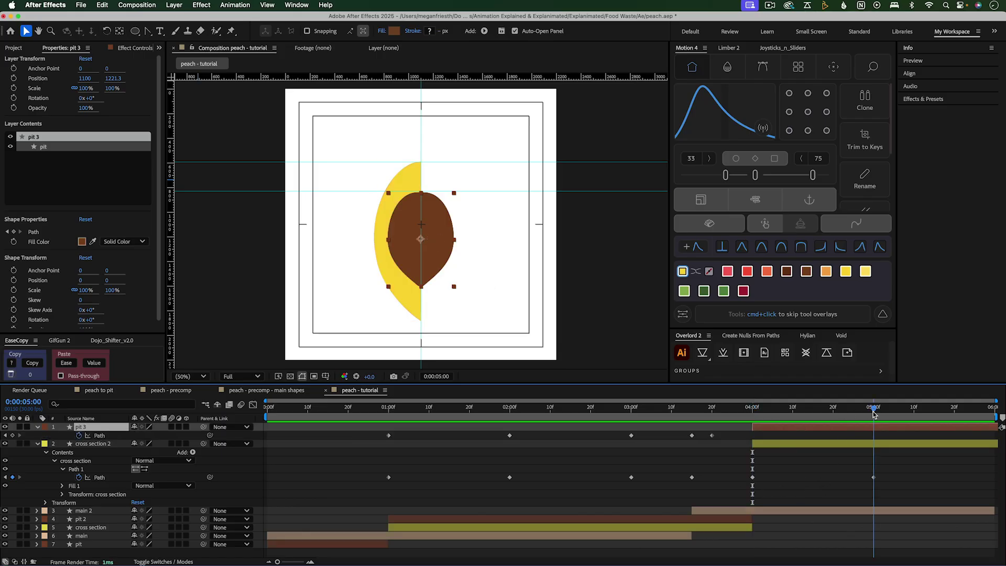
left_click(12, 435)
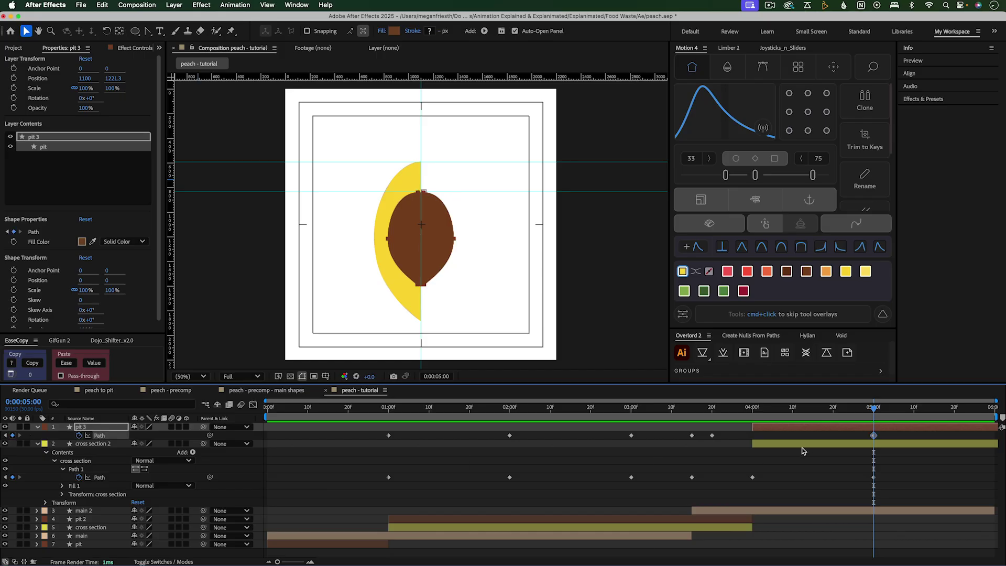
At 0:00:04:00, bring pit 3's leftmost path point and upper left curve handle onto the centre guide
left_click(752, 414)
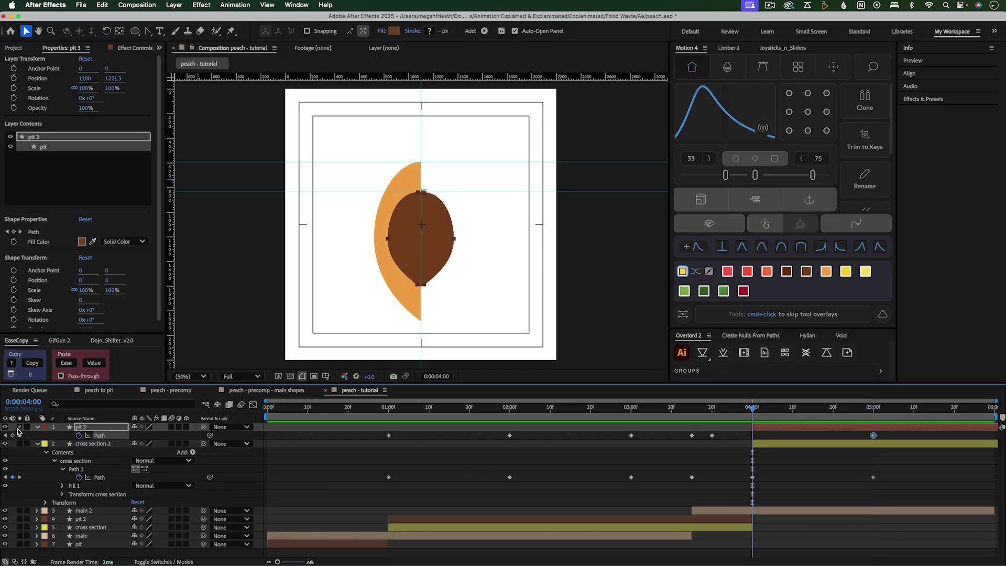
left_click(37, 428)
left_click(37, 427)
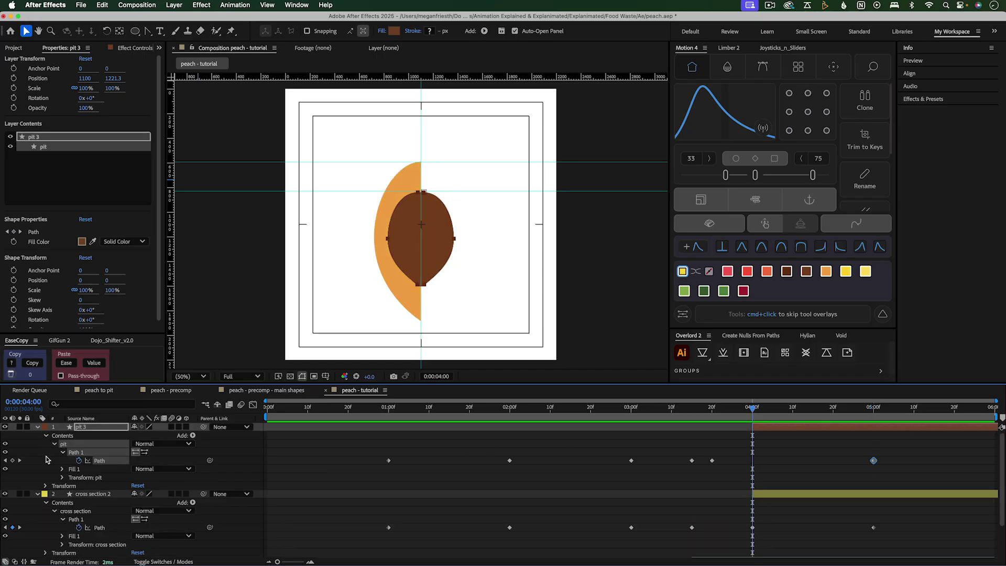
left_click(76, 452)
key("period")
left_click_drag(355, 252, 420, 253)
left_click_drag(414, 159, 439, 169)
key("super+z")
key("period")
key("period")
key("period")
key("comma")
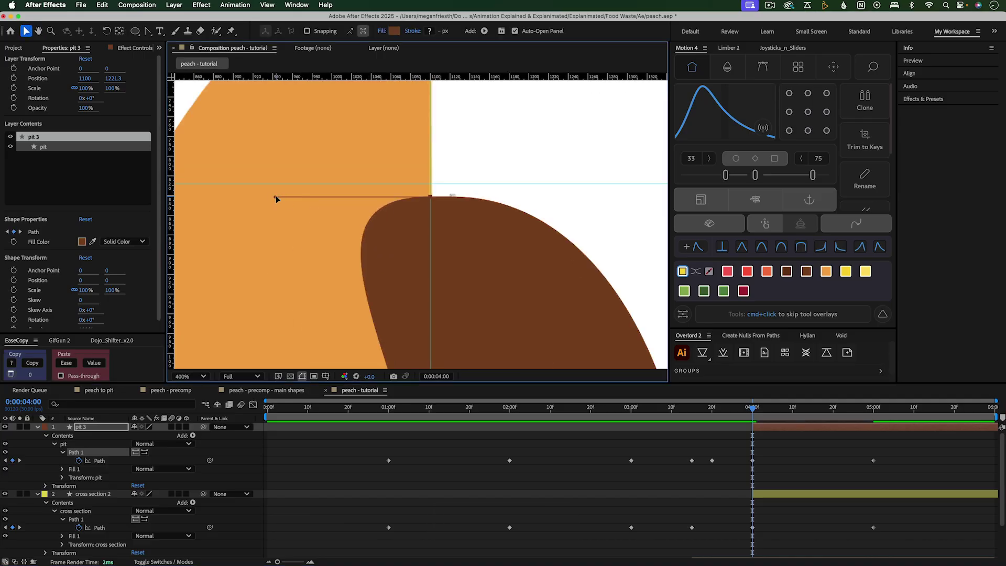
left_click_drag(280, 198, 431, 199)
Align pit 3's bottom left point and lower curve handles with the centre guide so its left side is flat
left_click_drag(449, 310, 397, 89)
left_click_drag(409, 362, 421, 164)
left_click_drag(361, 330, 400, 324)
left_click_drag(298, 300, 392, 134)
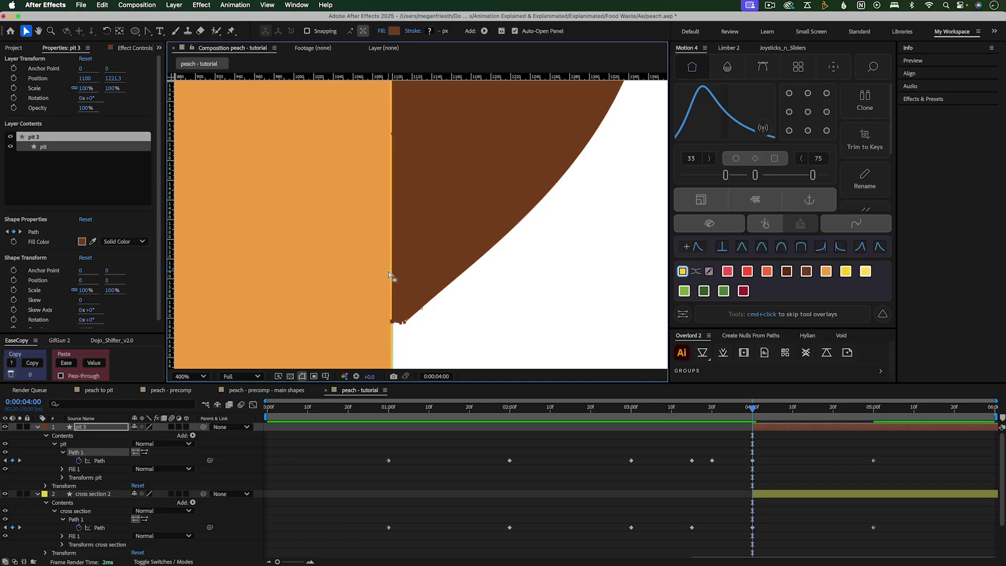
key("comma")
left_click_drag(407, 177, 406, 270)
Preview the turn, and move the last path keyframes of pit 3 and cross section 2 to 0:00:04:15
key("shift+slash")
left_click(806, 459)
key("space")
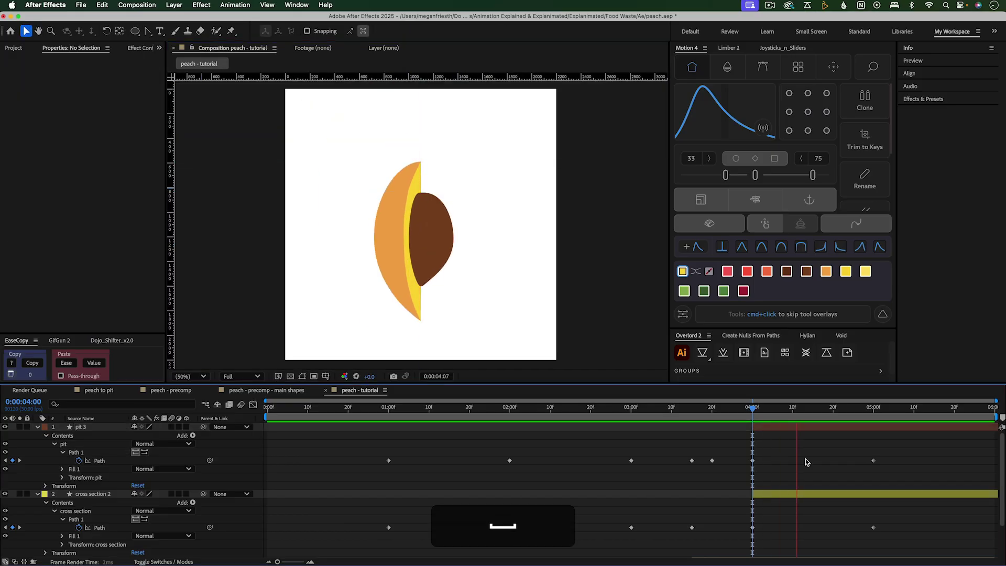
key("space")
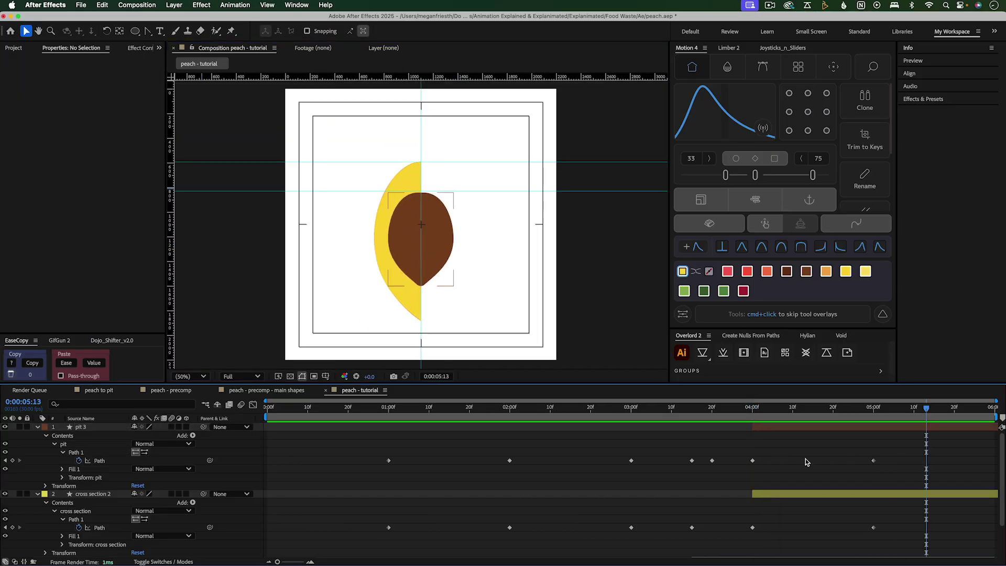
left_click(813, 409)
left_click_drag(898, 448, 810, 531)
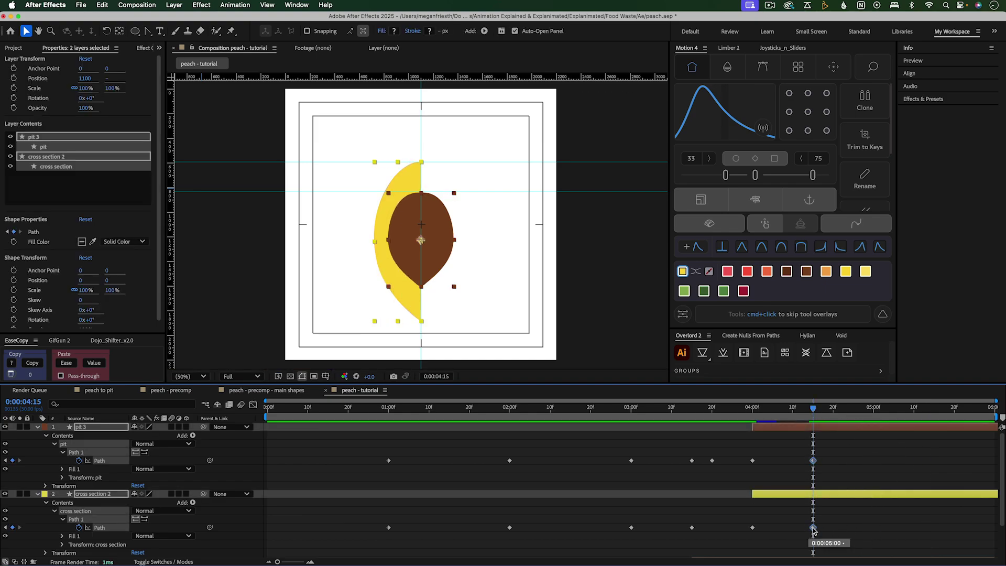
At 0:00:05:00, pull the middle point on the flat edge of cross section 2's path out to the right of the centre guide
left_click(873, 412)
left_click(851, 435)
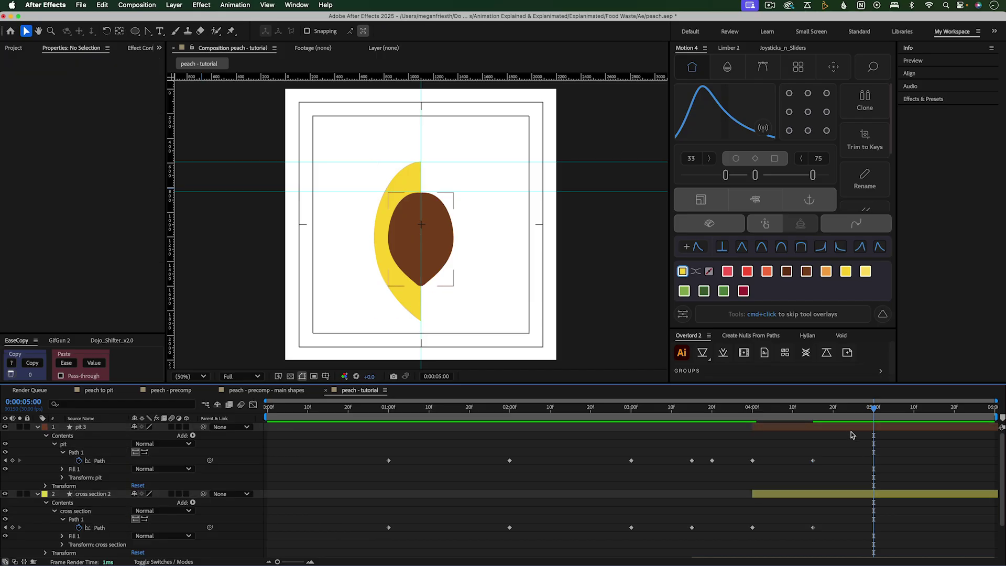
left_click(822, 494)
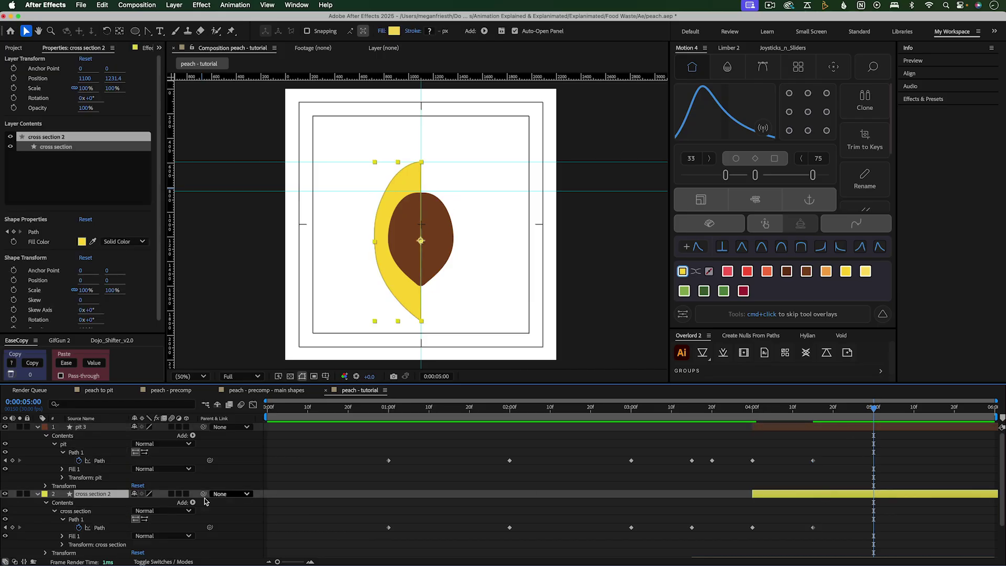
left_click(84, 520)
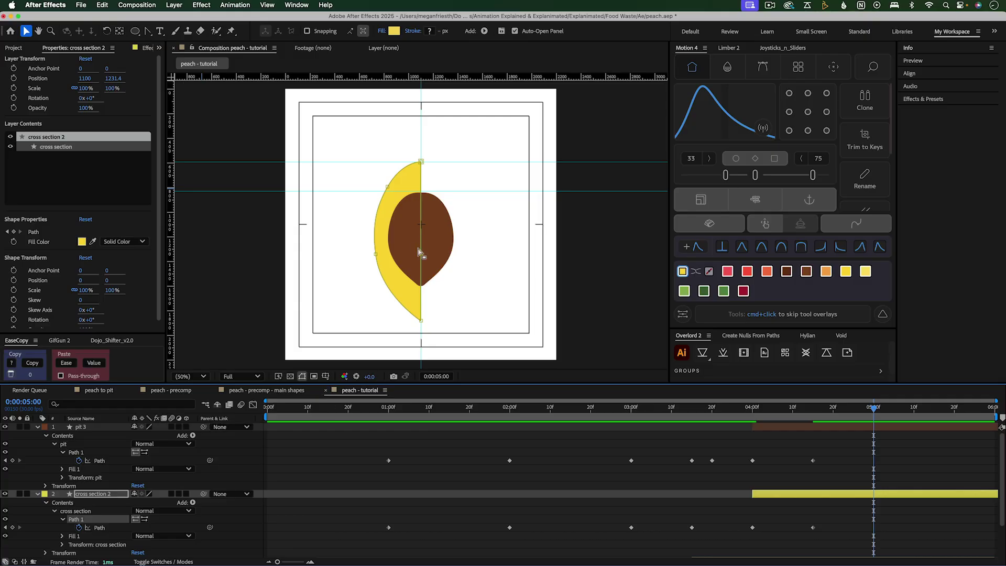
left_click_drag(421, 256, 443, 254)
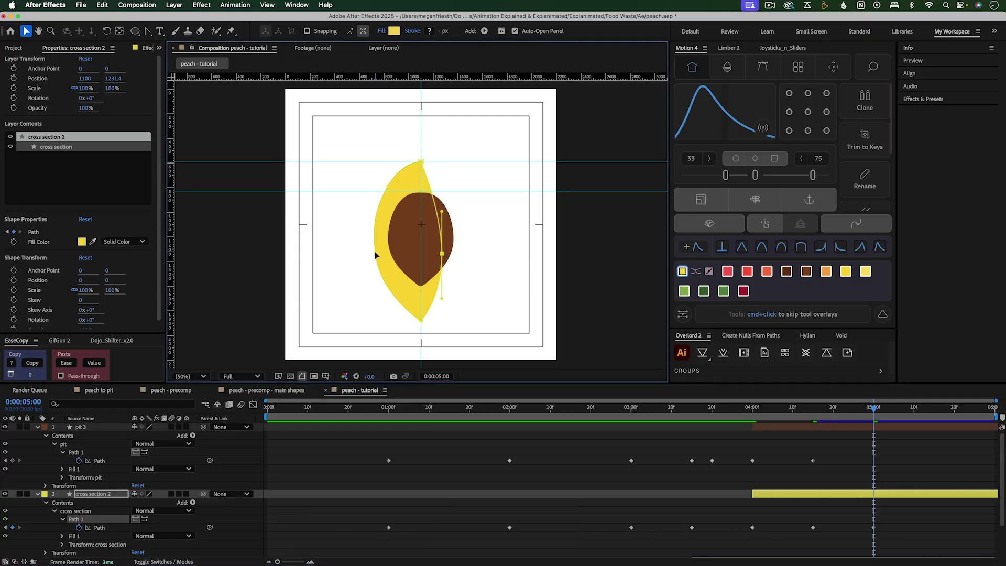
Move cross section 2's left path points inward and adjust its points and curve handles into a narrow, roughly symmetrical almond around the centre guide
left_click_drag(375, 255, 394, 255)
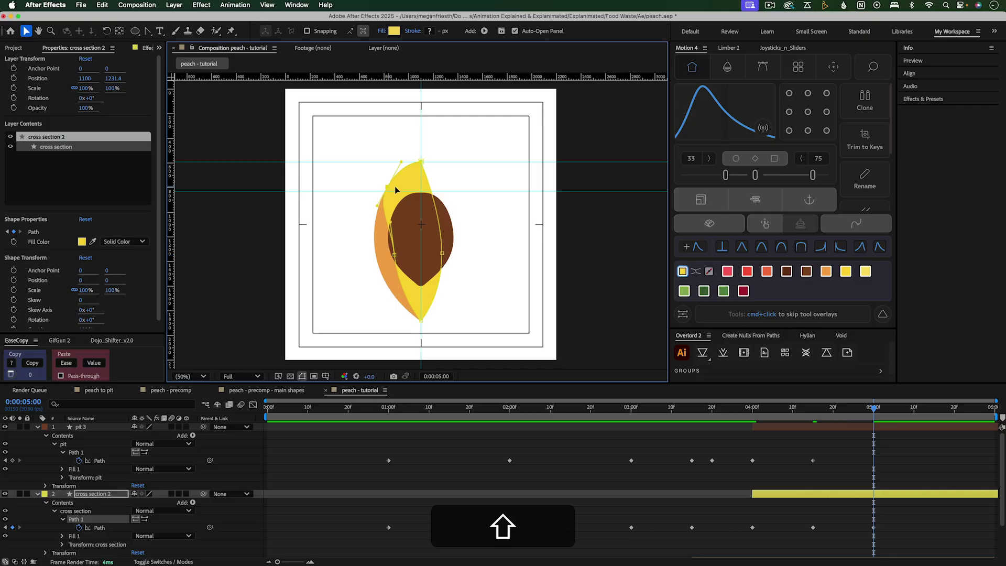
left_click_drag(389, 187, 403, 187)
left_click(421, 162)
left_click_drag(443, 253, 445, 253)
left_click_drag(446, 211, 446, 204)
left_click_drag(394, 254, 397, 254)
left_click_drag(403, 187, 408, 192)
left_click_drag(396, 229, 396, 255)
Trim the end of the main 2 layer to 0:00:04:15 and check the turn up to 0:00:05:00
scroll(824, 524, "down", 2)
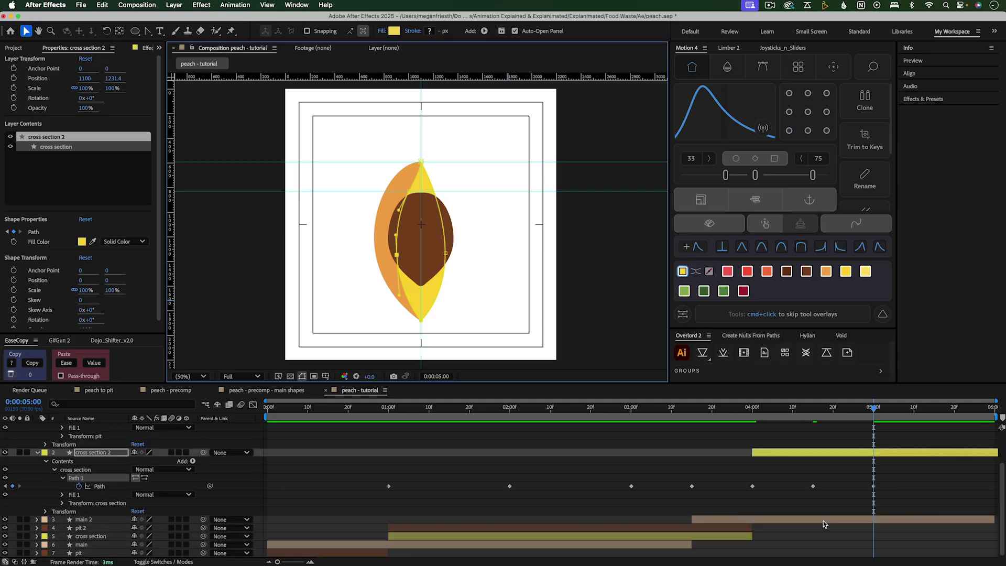
left_click(819, 520)
left_click(752, 411)
left_click_drag(753, 410, 812, 410)
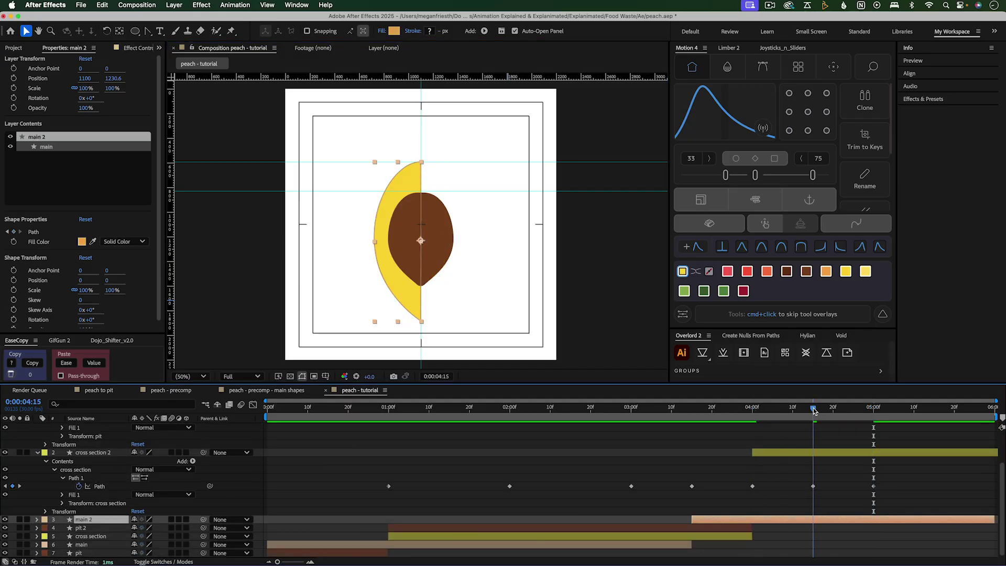
key("alt+bracketright")
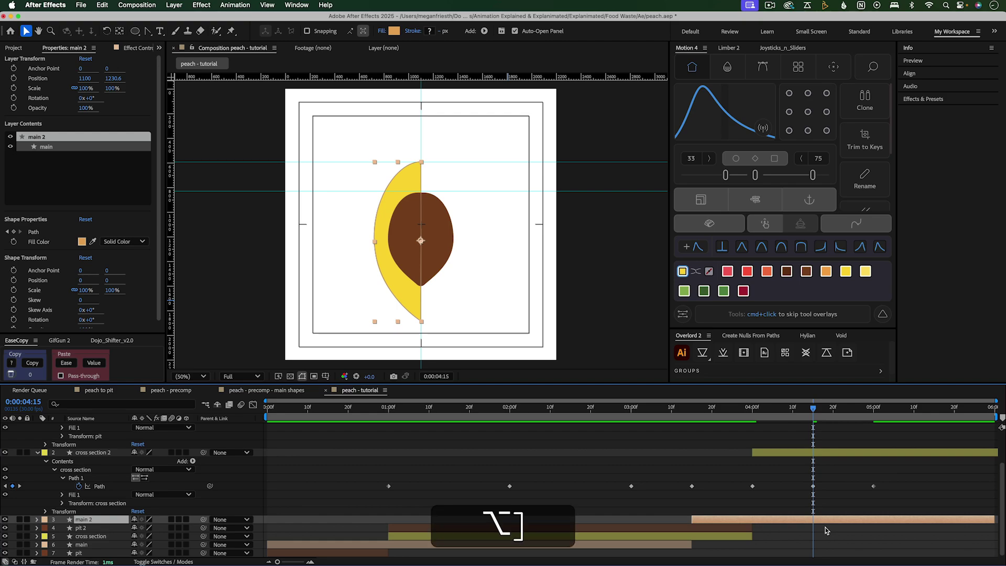
scroll(840, 510, "up", 1)
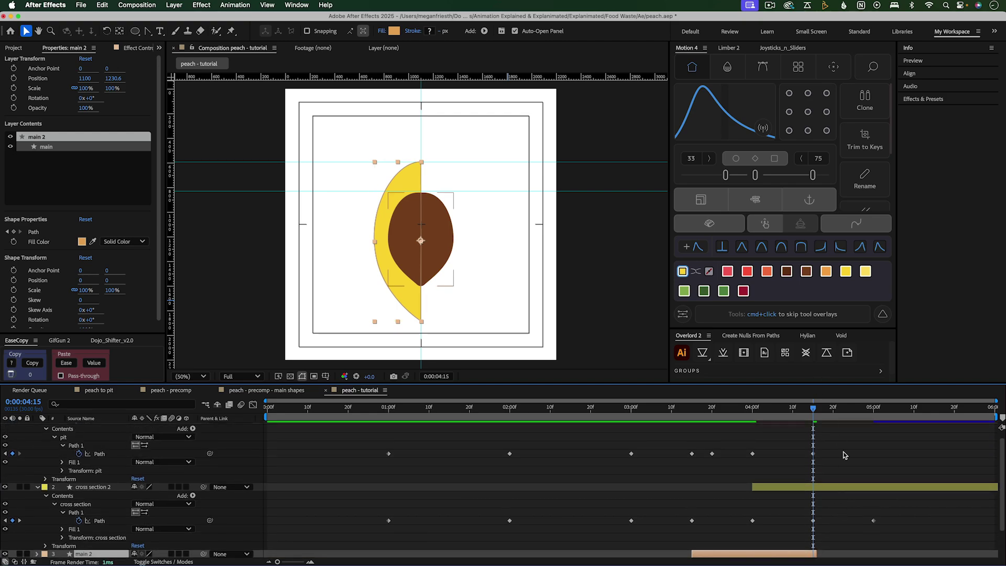
scroll(828, 445, "up", 1)
left_click_drag(814, 410, 873, 414)
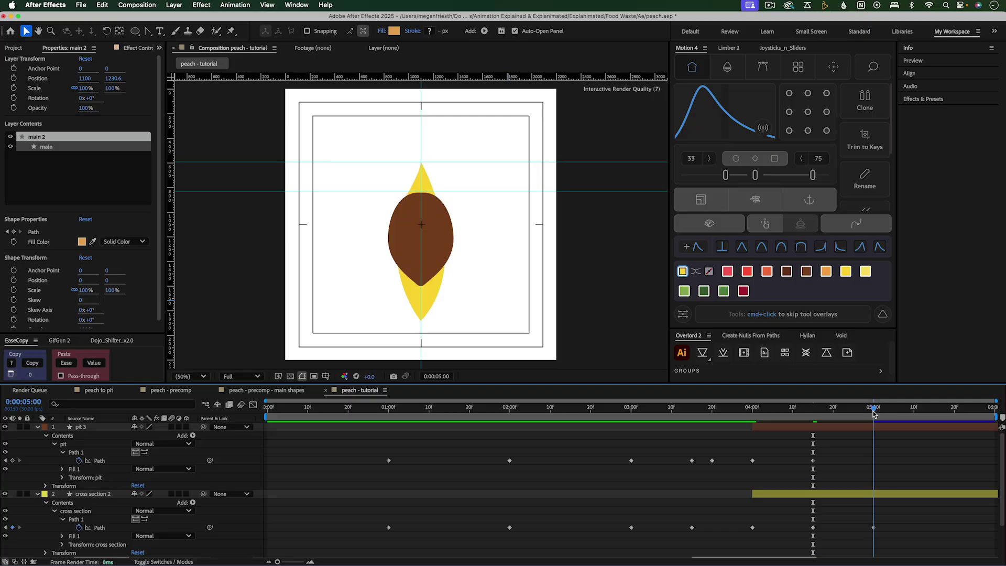
Add a scale keyframe to cross section 2 at 0:00:04:15
left_click(813, 411)
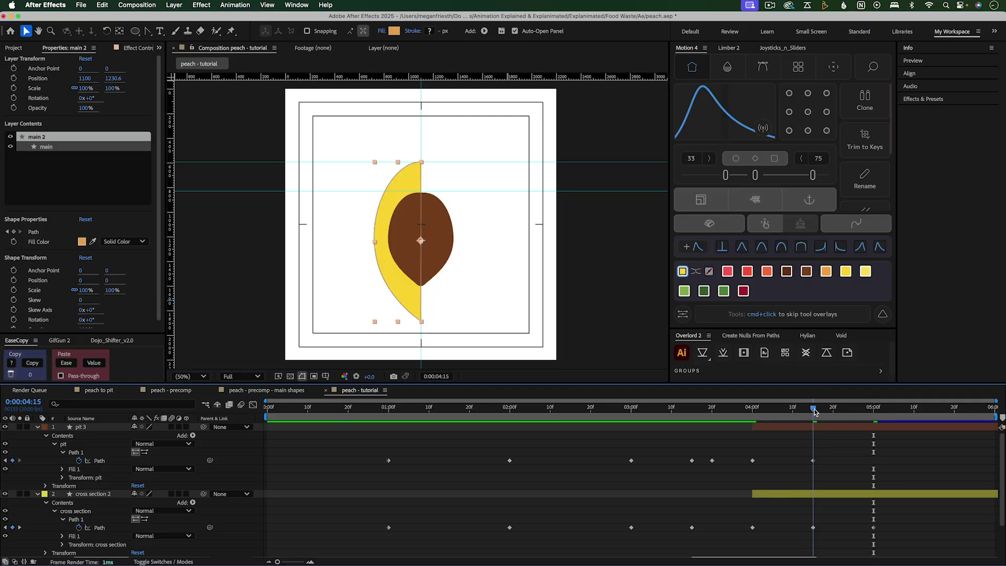
left_click(806, 496)
scroll(76, 515, "down", 2)
key("s")
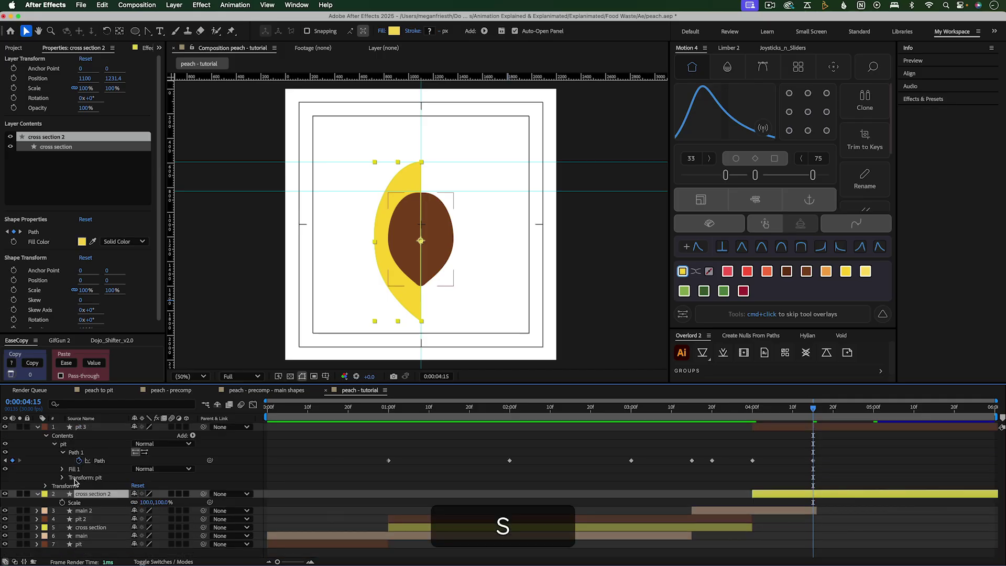
left_click(62, 501)
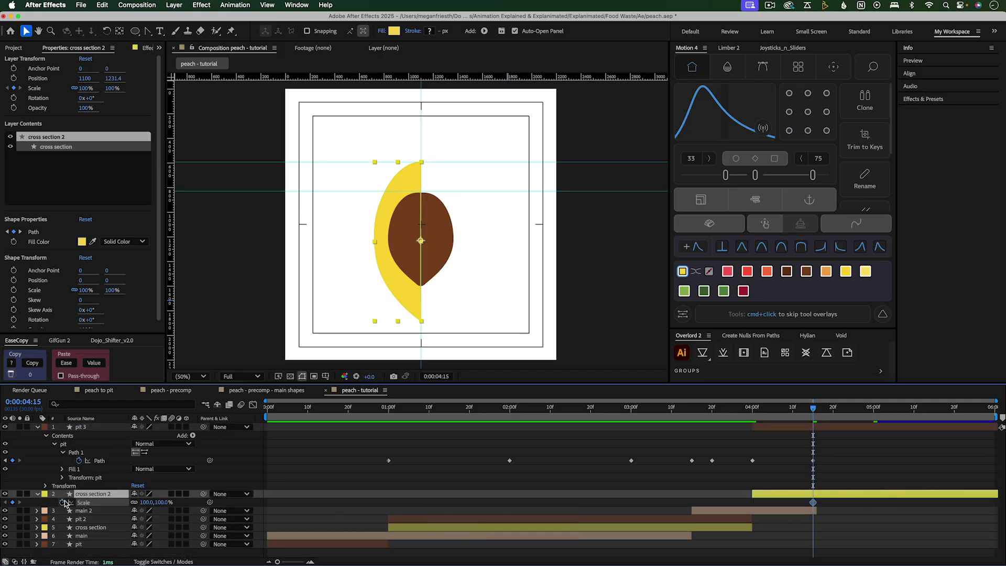
Set cross section 2's scale to 0% at 0:00:05:00
left_click(872, 414)
left_click(158, 502)
type("0")
key("Return")
Collapse all layer properties and play the animation from the start
left_click(514, 492)
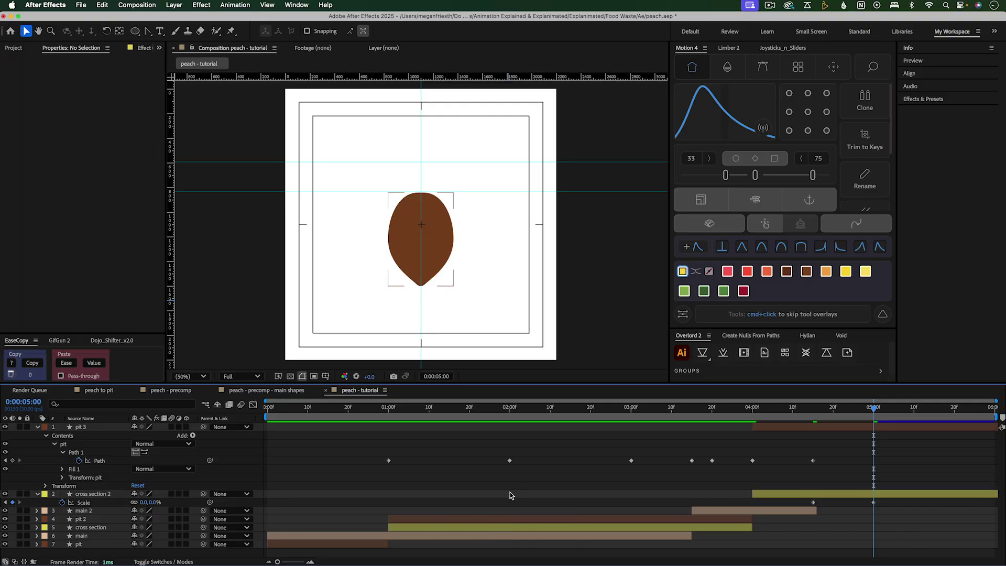
key("u")
key("u")
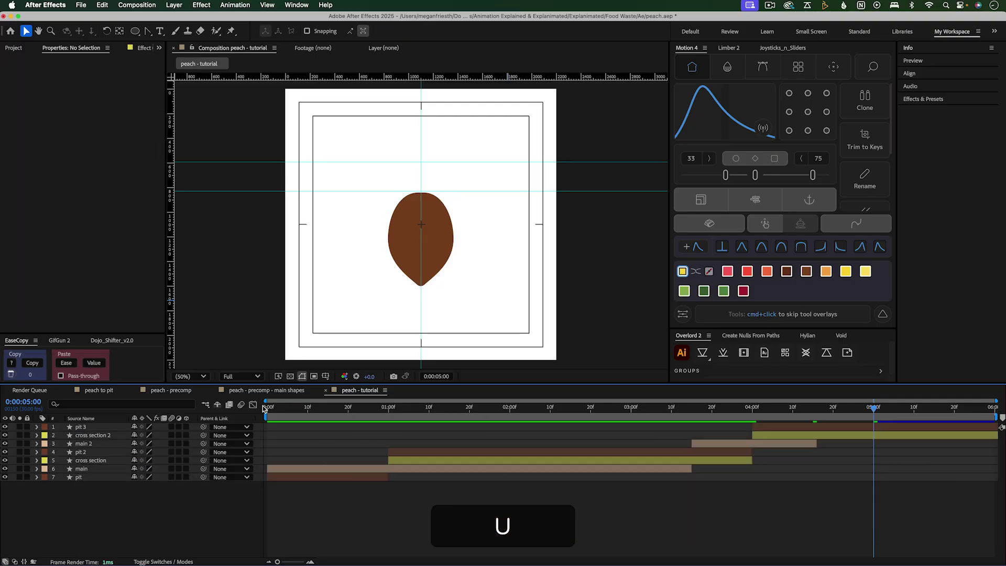
key("Home")
key("space")
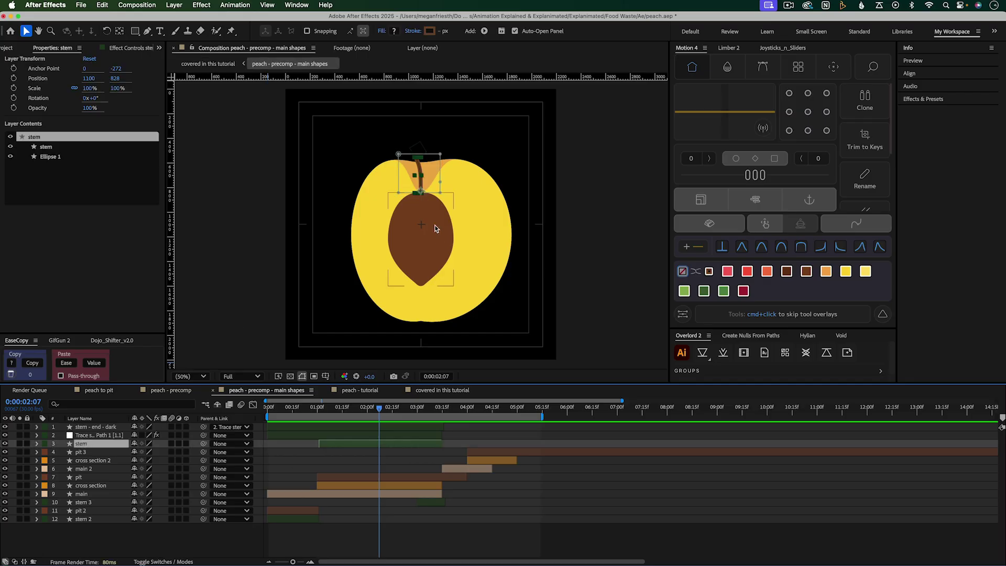
In peach - precomp - main shapes, examine the stem, its stem - end - dark layer and the Trace stem null
scroll(437, 235, "up", 4)
key("space")
left_click_drag(405, 130, 407, 340)
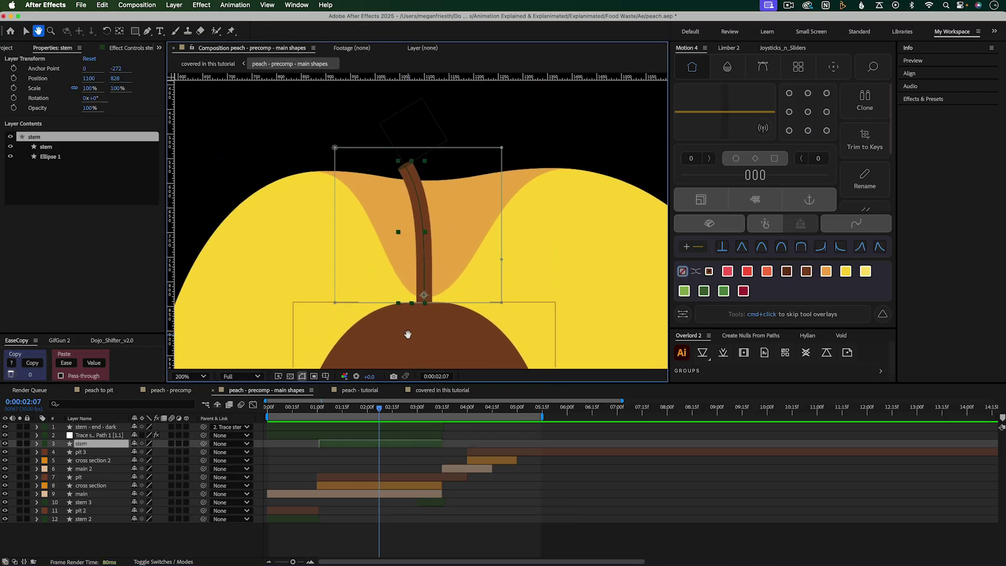
left_click(122, 428)
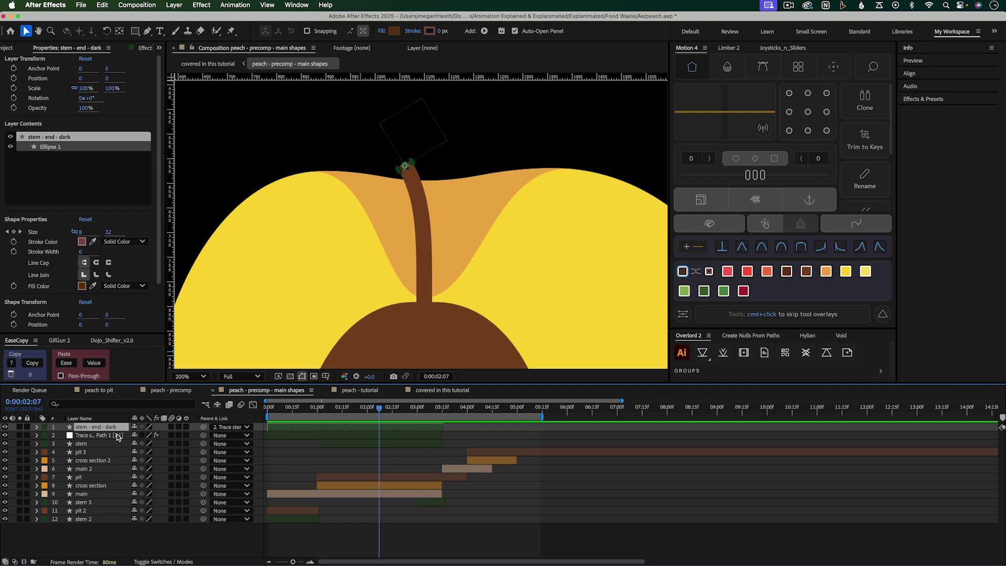
left_click(118, 434)
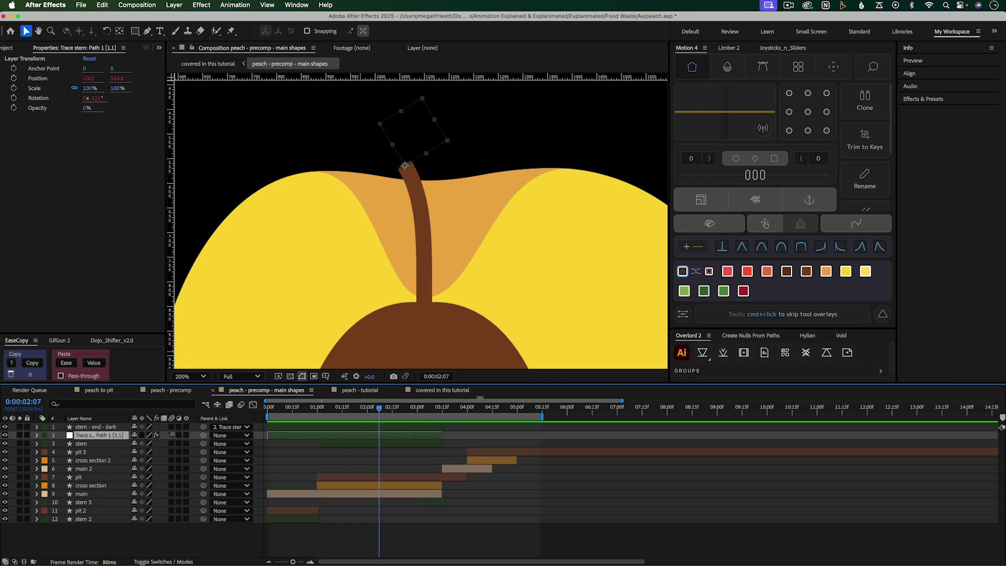
Show the Create Nulls From Paths commands, including Trace Path, and select the Path property of the stem layer's Path 1
left_click(769, 336)
left_click_drag(769, 328, 768, 299)
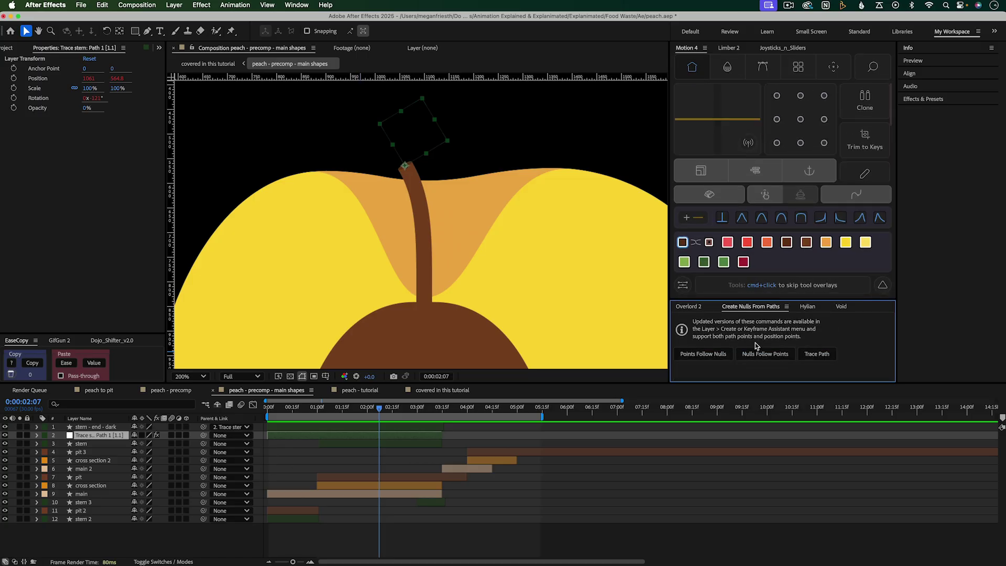
left_click(813, 354)
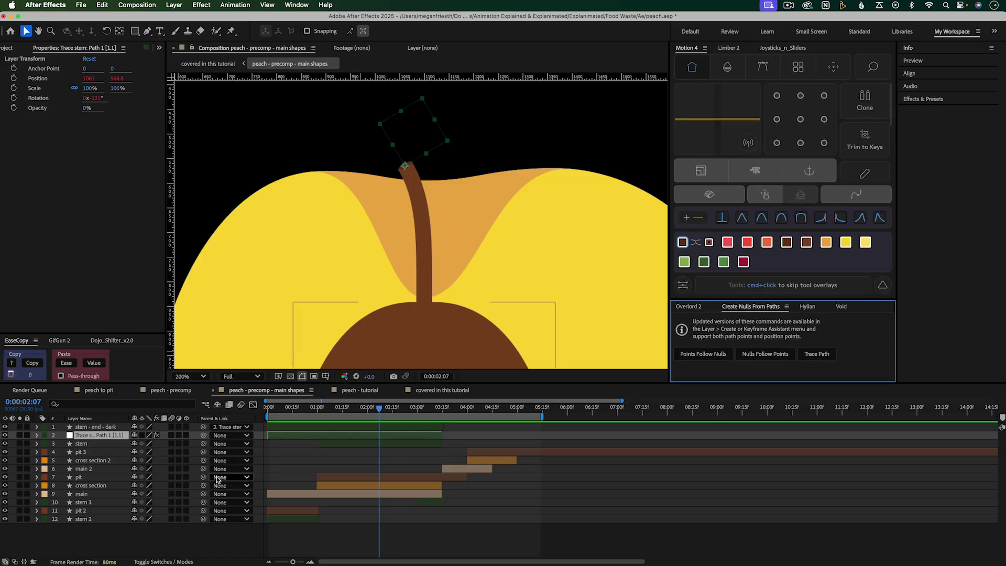
left_click(74, 444)
left_click(37, 444)
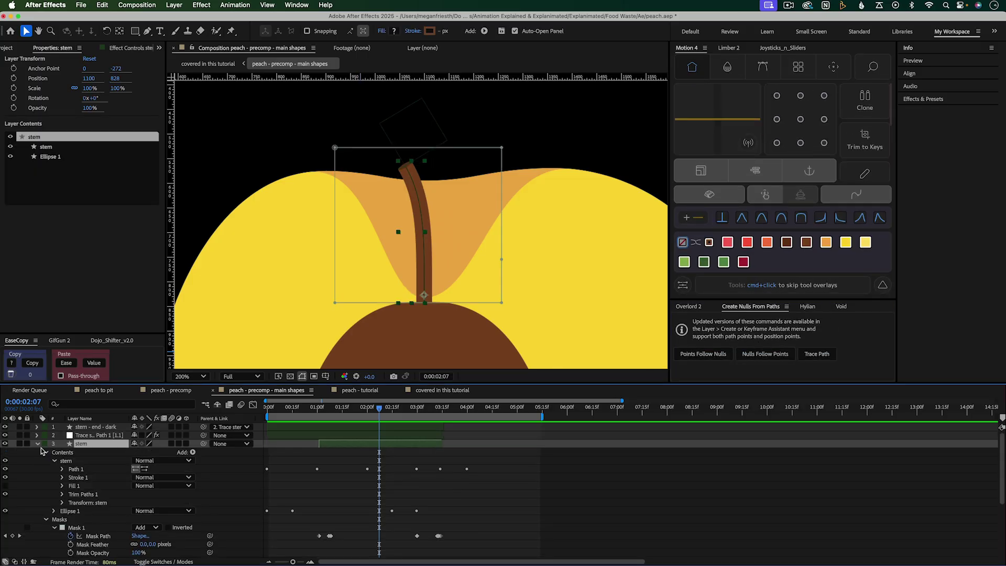
left_click(63, 469)
left_click(98, 477)
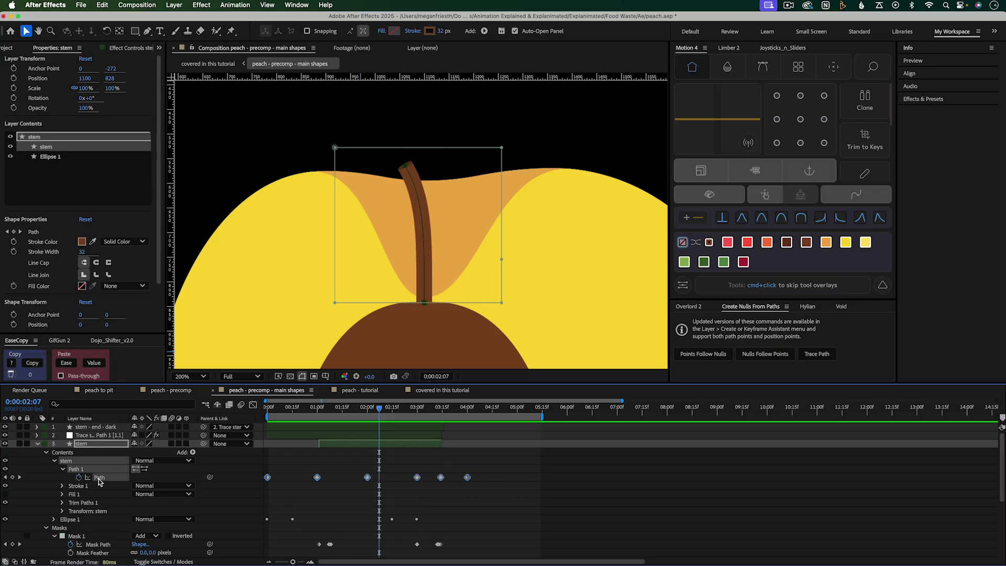
Check the stem's bend around 0:00:02:08, and reveal the Size keyframes of the stem - end - dark layer
left_click_drag(341, 408, 381, 413)
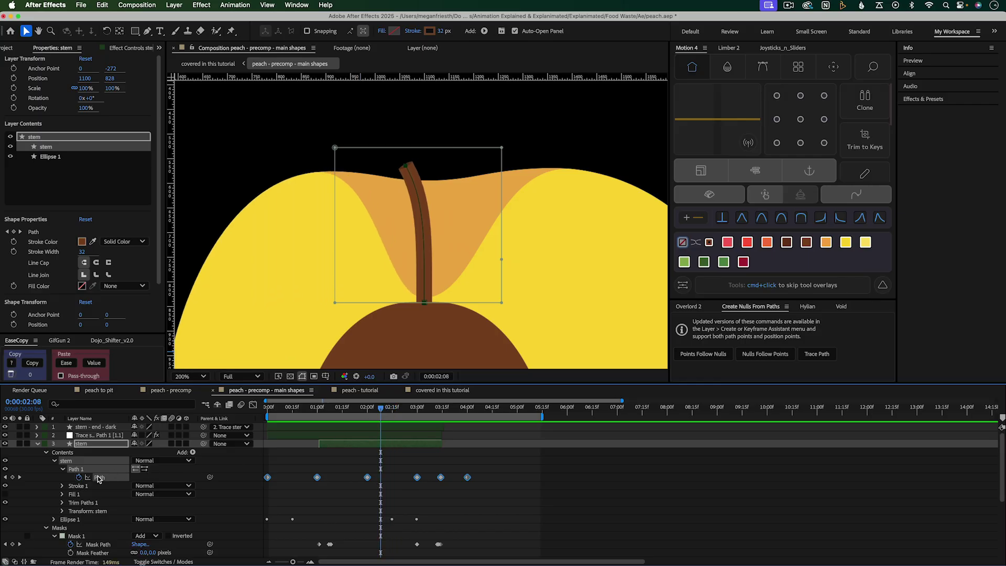
left_click(96, 436)
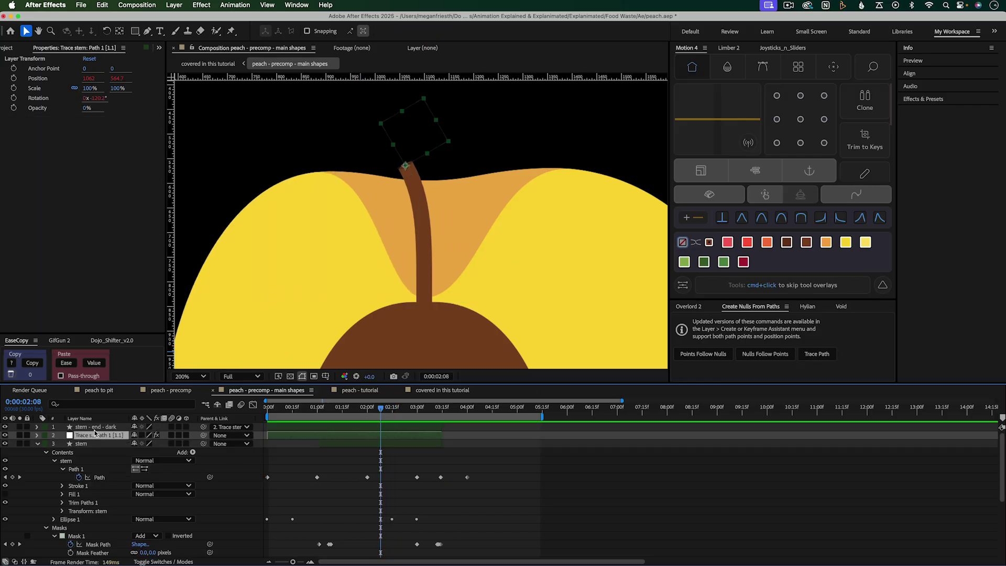
left_click(96, 427)
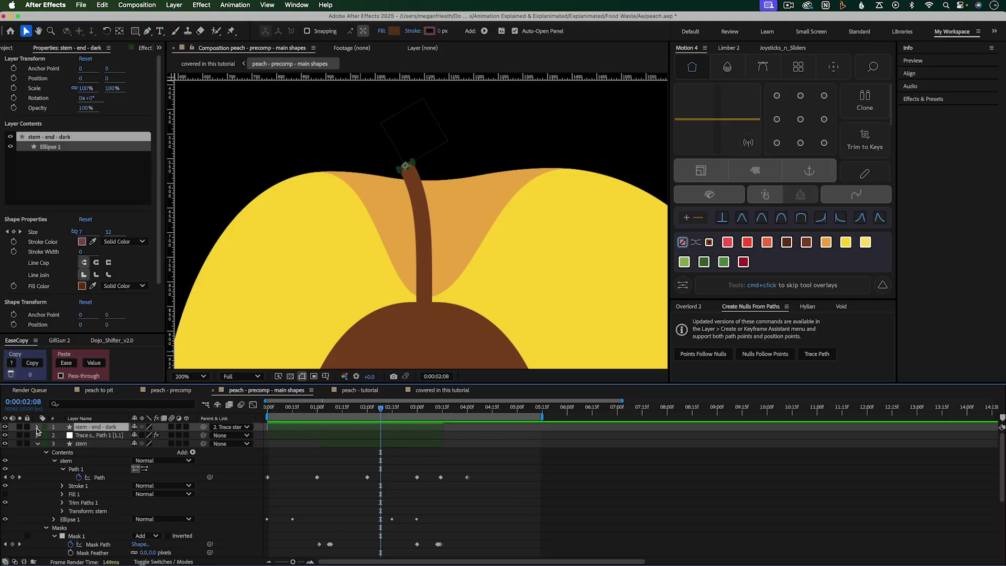
key("u")
left_click(97, 437)
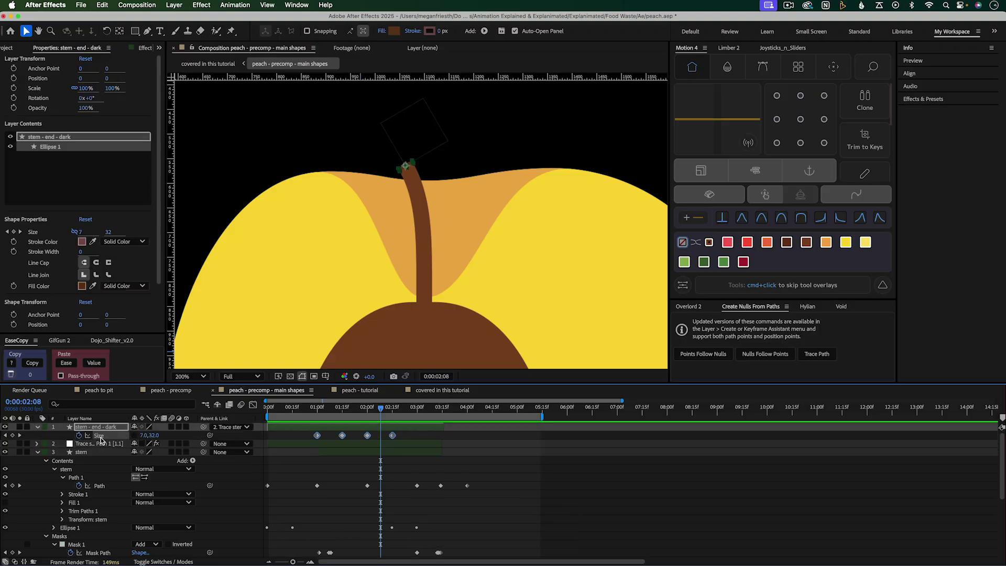
Scrub between 0:00:01:13 and 0:00:03:14 to examine how the stem's end changes as the peach turns
left_click_drag(350, 409, 395, 413)
left_click(362, 490)
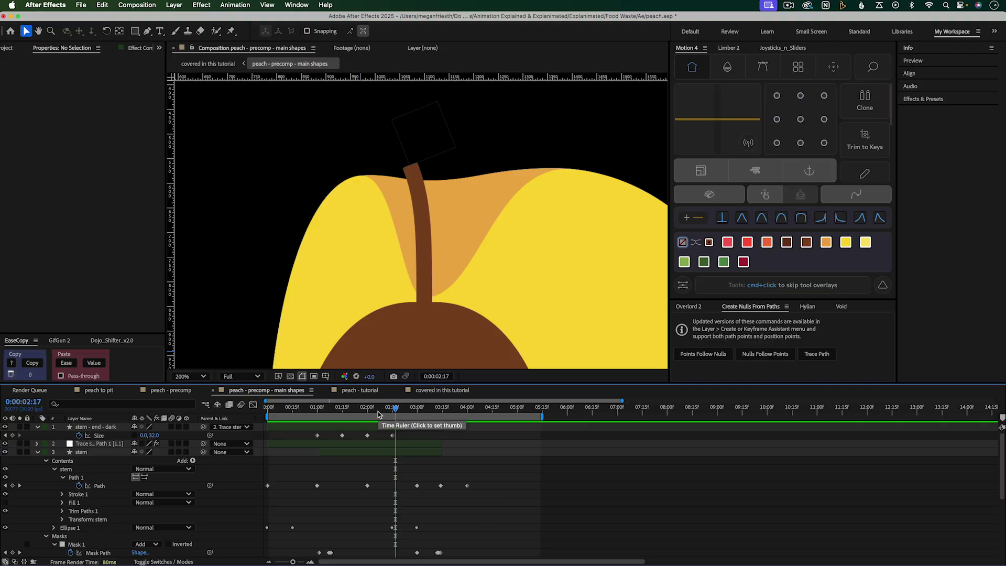
left_click_drag(378, 410, 340, 414)
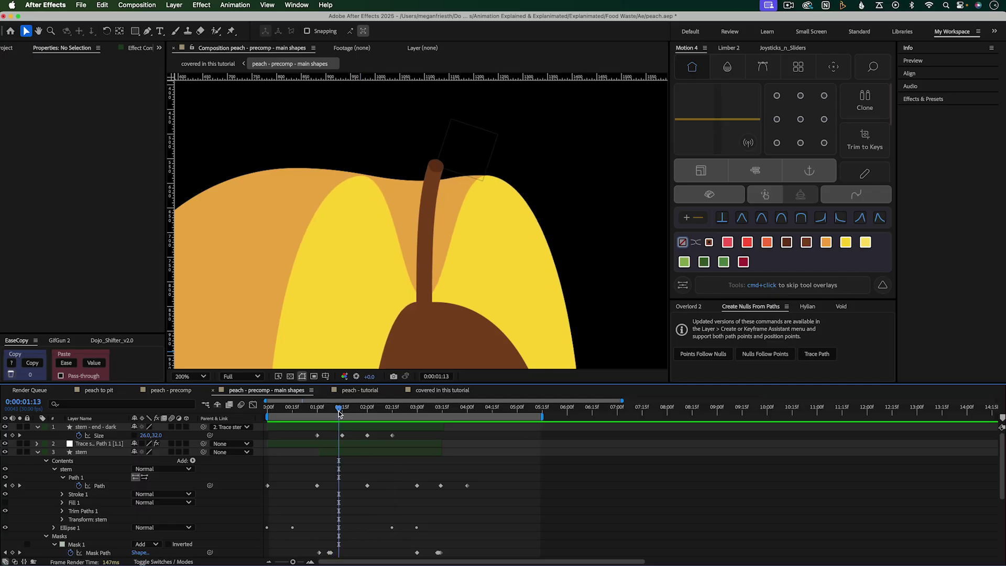
left_click_drag(339, 414, 441, 412)
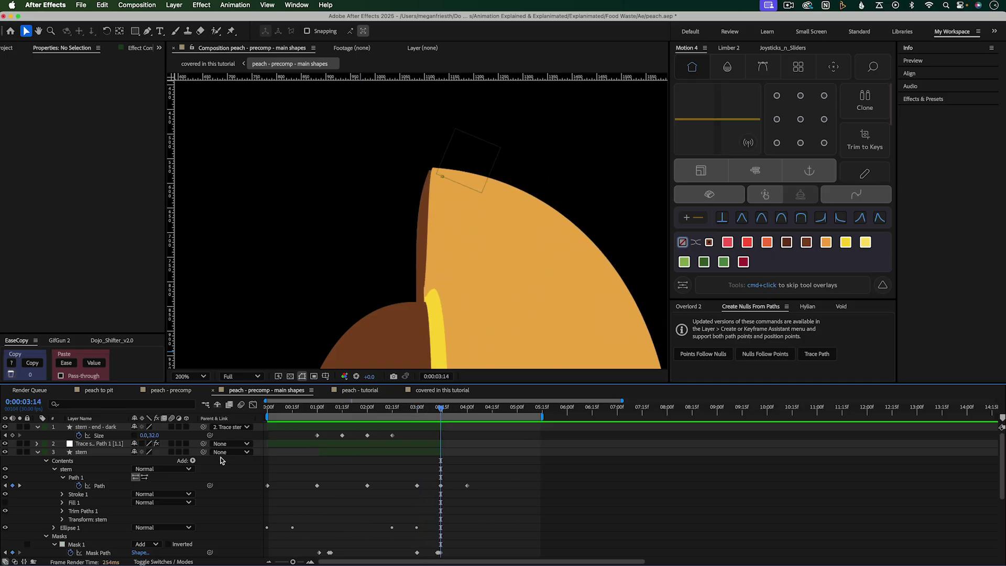
Inspect the mask on the stem layer at 0:00:03:14, and collapse all layer properties
left_click(99, 452)
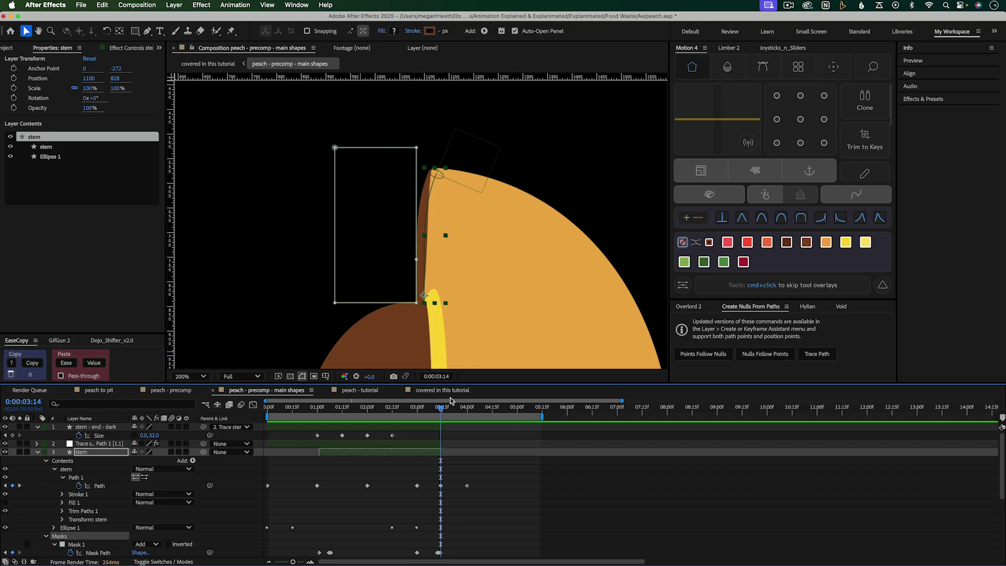
left_click(473, 461)
key("u")
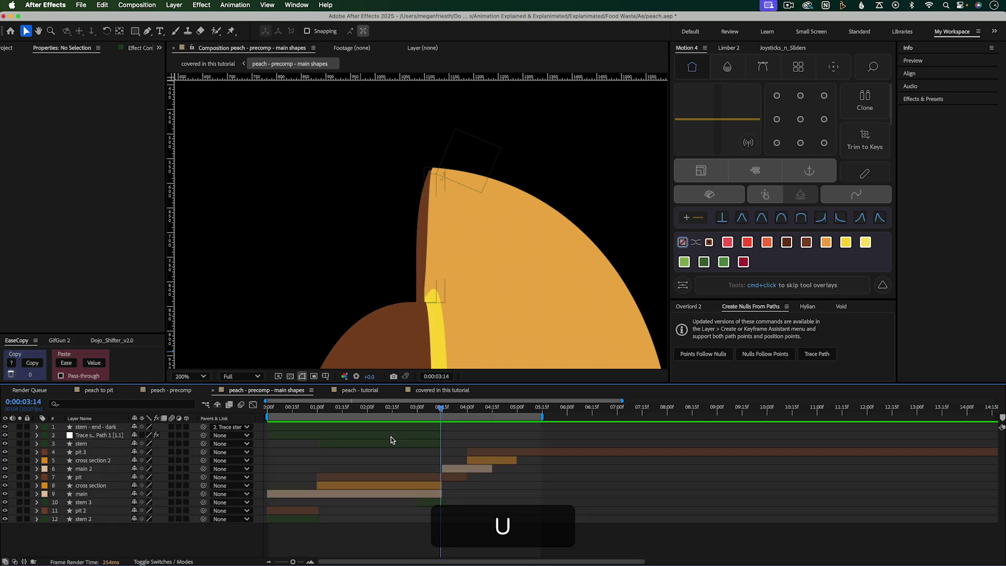
Open the peach - precomp composition and play the textured peach animation from the start
left_click(171, 390)
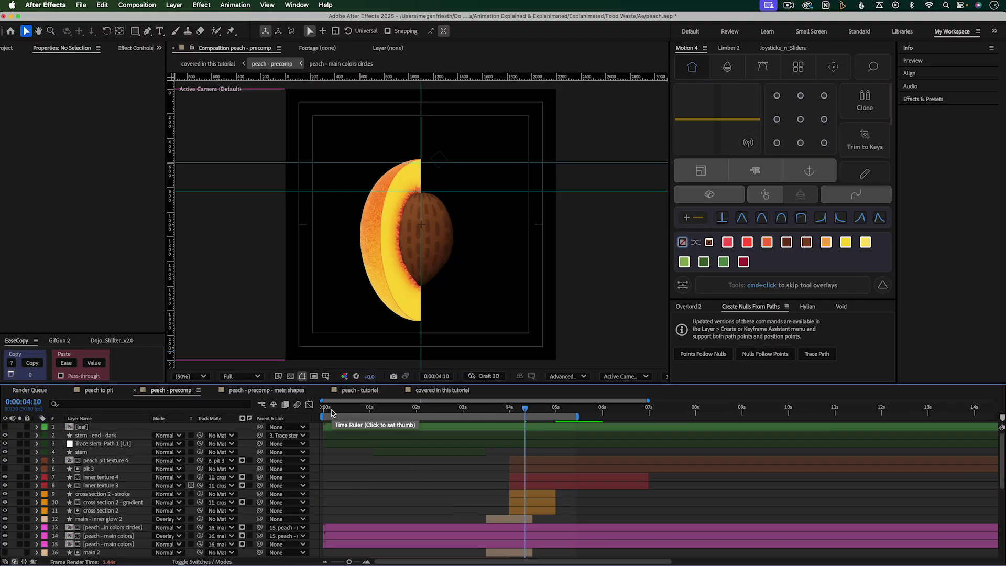
key("Home")
key("space")
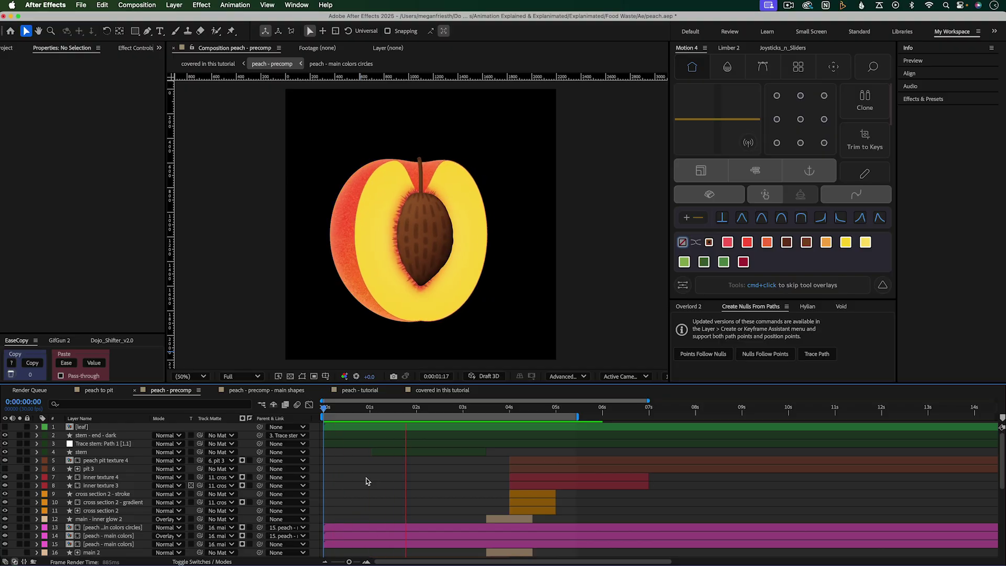